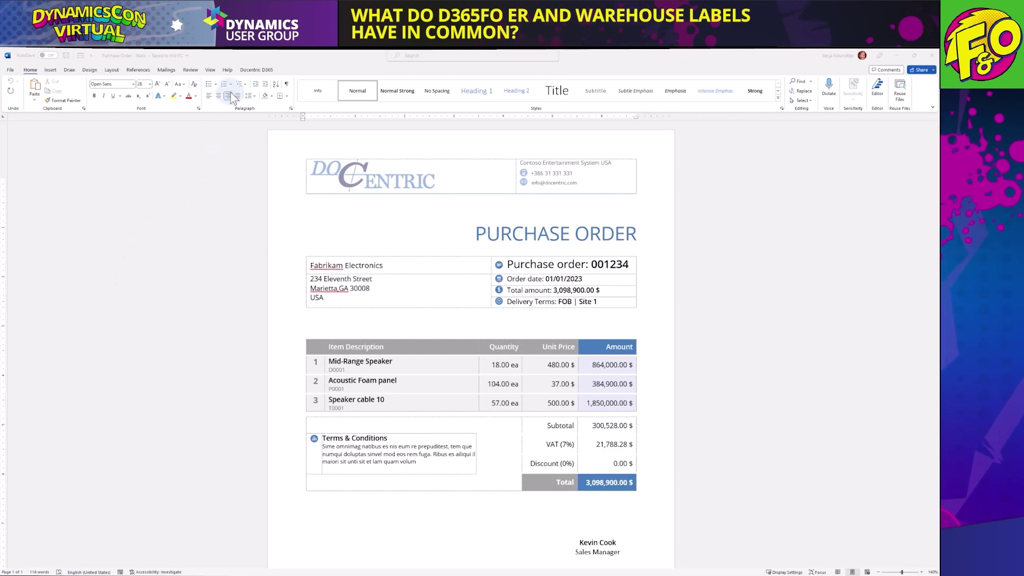
# - Convert the purchase order document into a template with the PurchPurchaseOrder.Report.ddsp data source, and widen the Data Sources and Elements panes
pyautogui.click(255, 70)
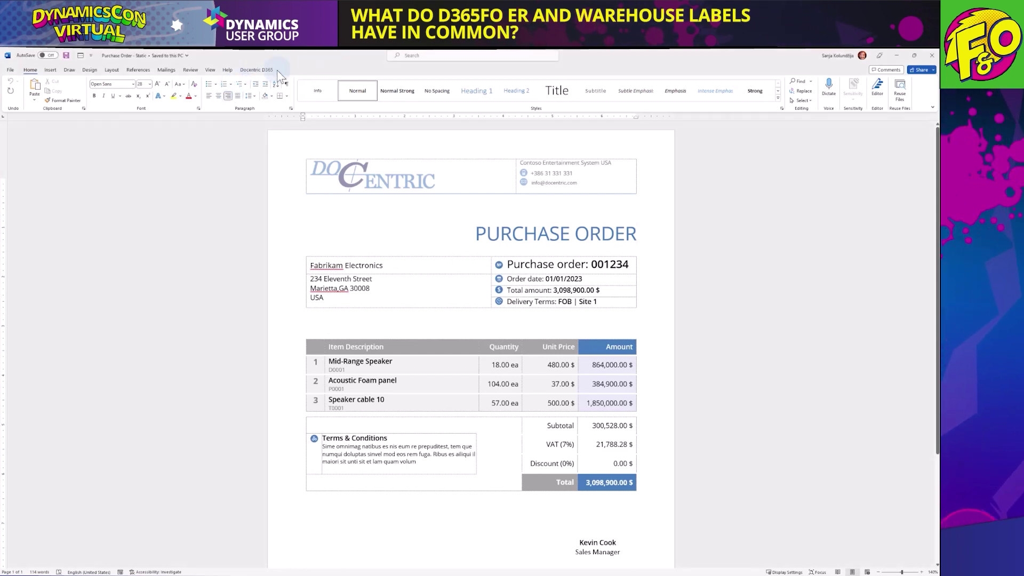
pyautogui.click(258, 70)
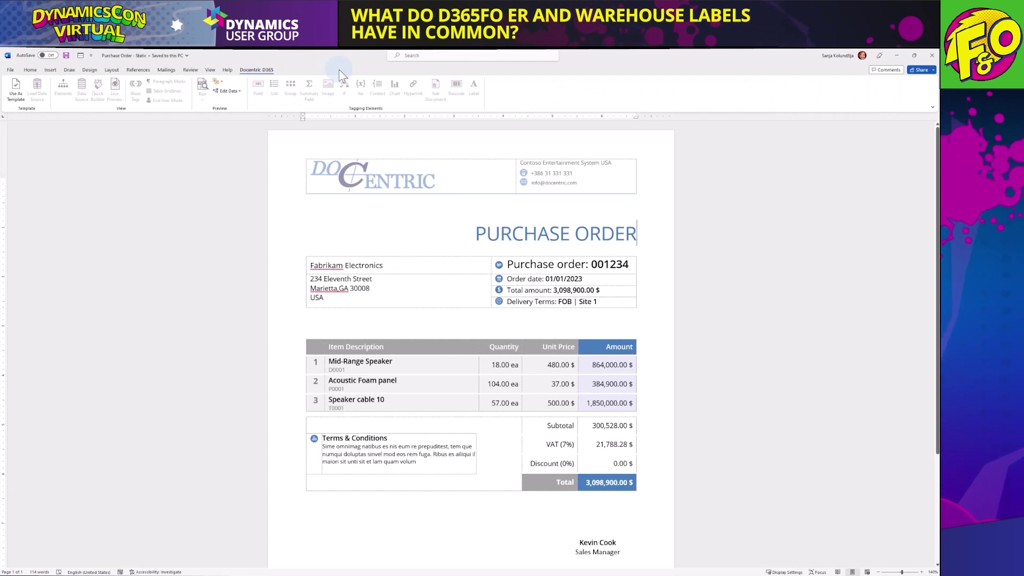
pyautogui.click(16, 88)
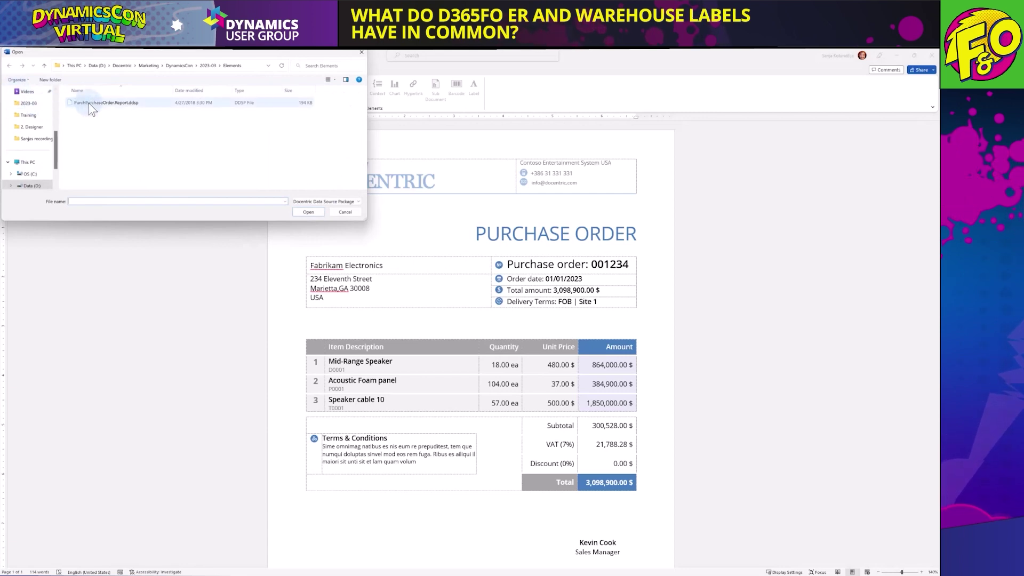
pyautogui.doubleClick(88, 104)
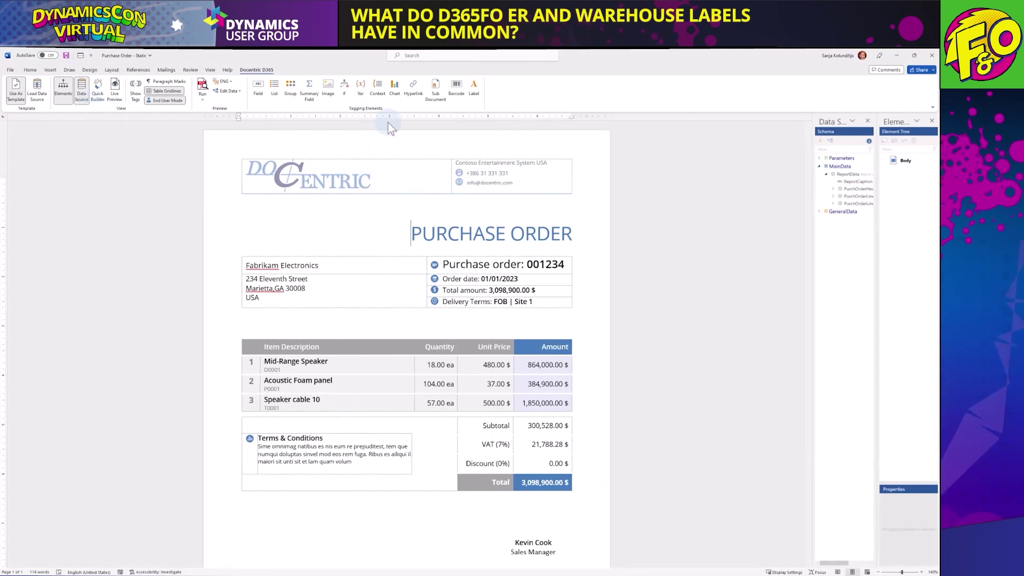
pyautogui.moveTo(876, 227); pyautogui.dragTo(786, 235)
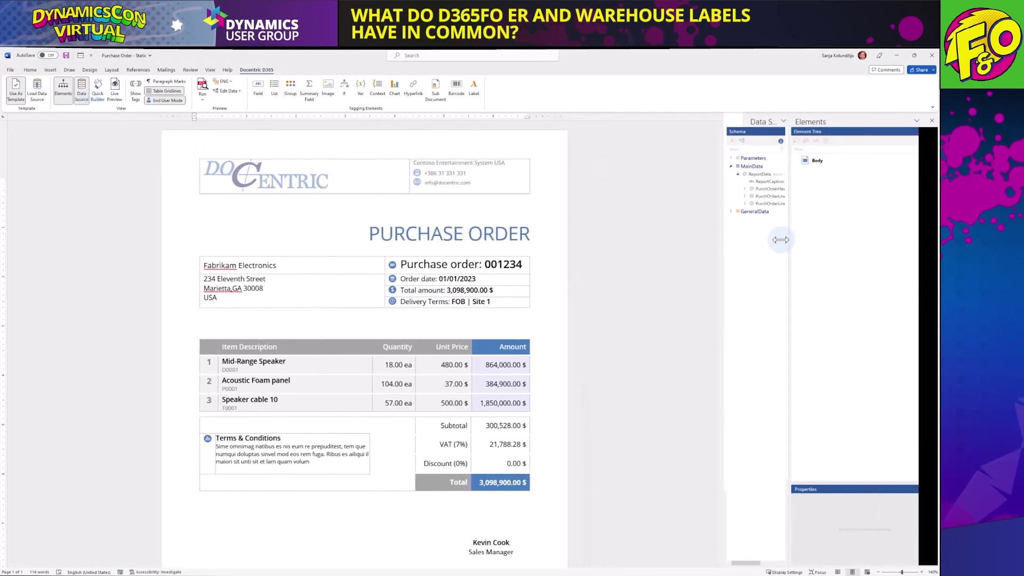
pyautogui.moveTo(723, 224); pyautogui.dragTo(682, 220)
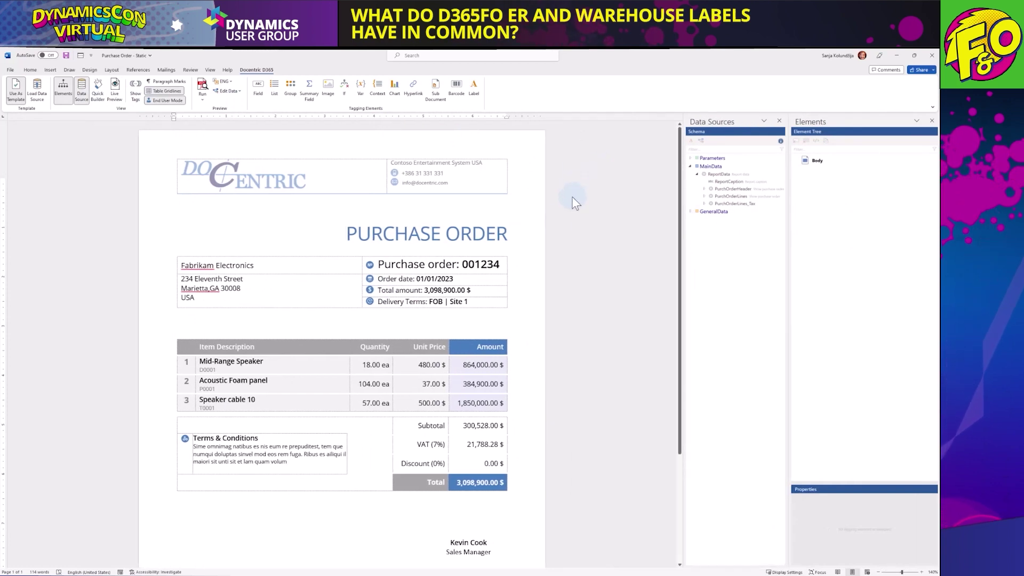
# - Tag the sample purchase order number as a field bound to PurchId from PurchOrderHeader in MainData
pyautogui.doubleClick(485, 265)
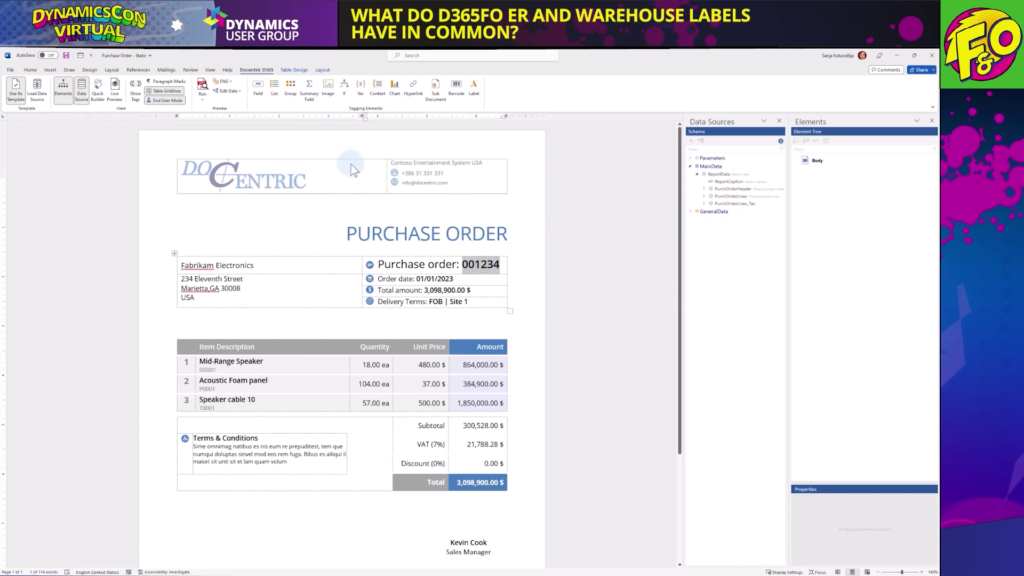
pyautogui.click(259, 90)
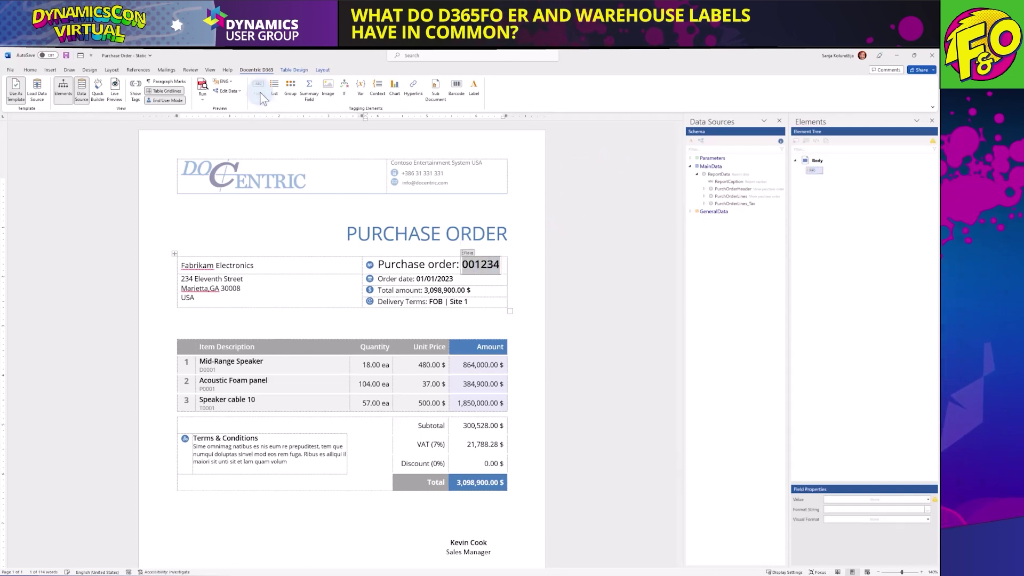
pyautogui.click(568, 326)
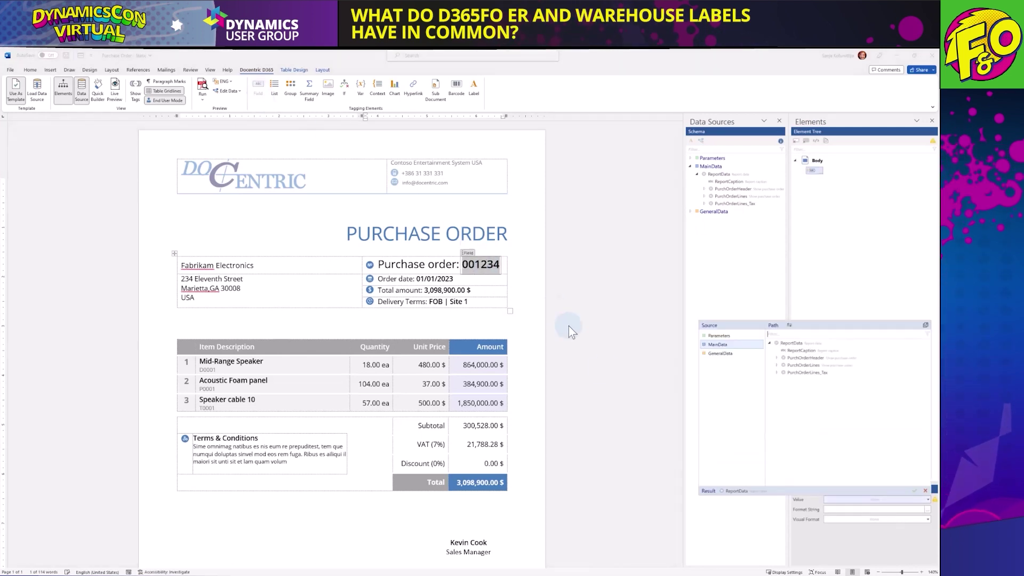
pyautogui.click(776, 358)
pyautogui.scroll(-5, 816, 425)
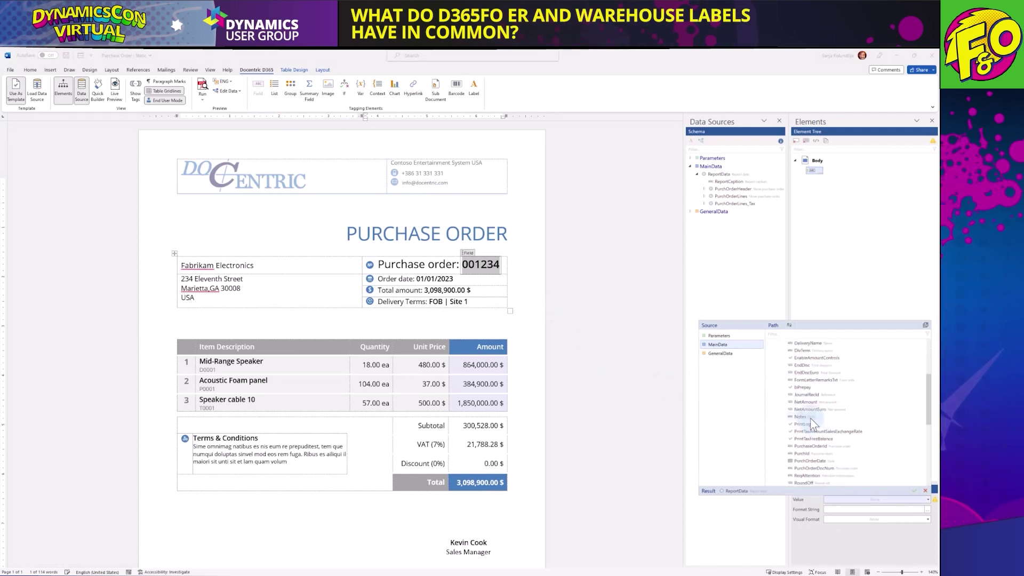
pyautogui.doubleClick(801, 456)
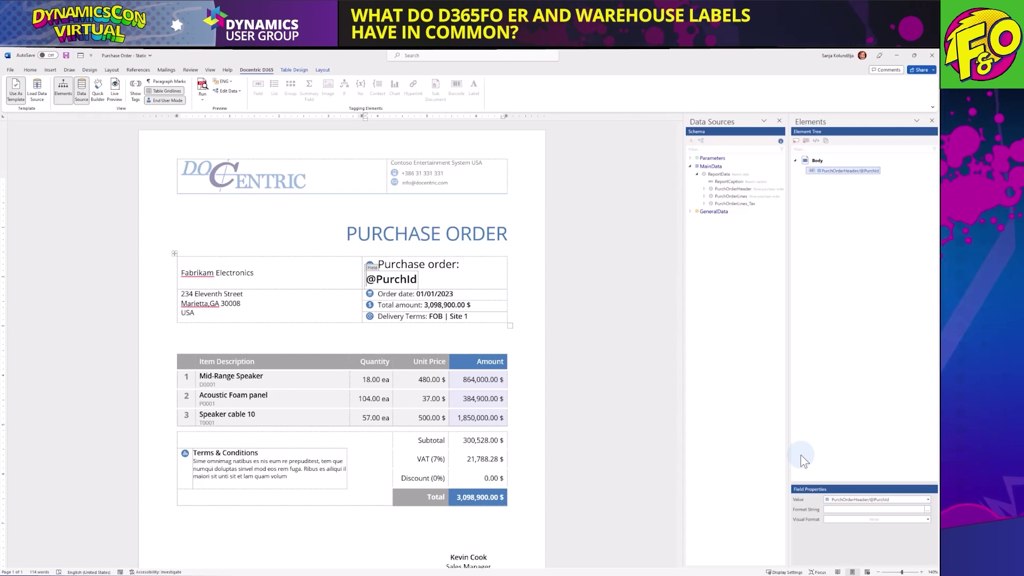
# - Show the live preview in a wider pane, and find PurchId in the preview data to replace its value with a new order number
pyautogui.click(114, 90)
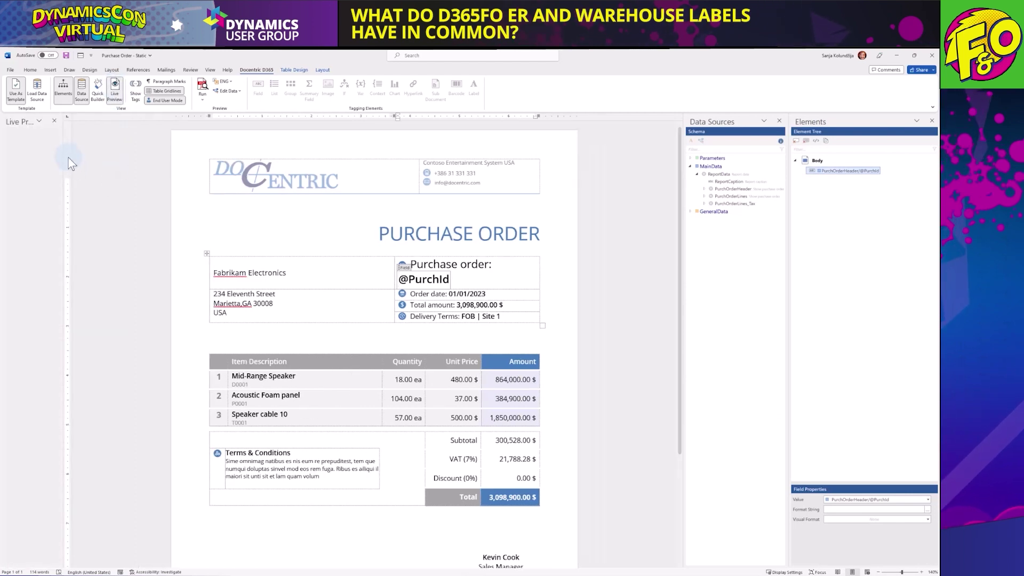
pyautogui.moveTo(63, 160); pyautogui.dragTo(290, 162)
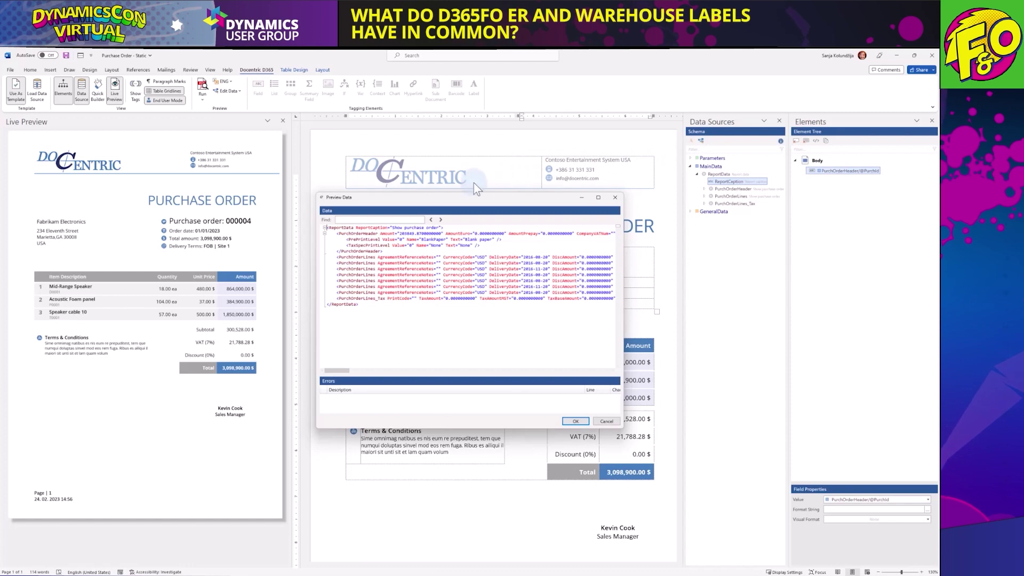
pyautogui.click(404, 220)
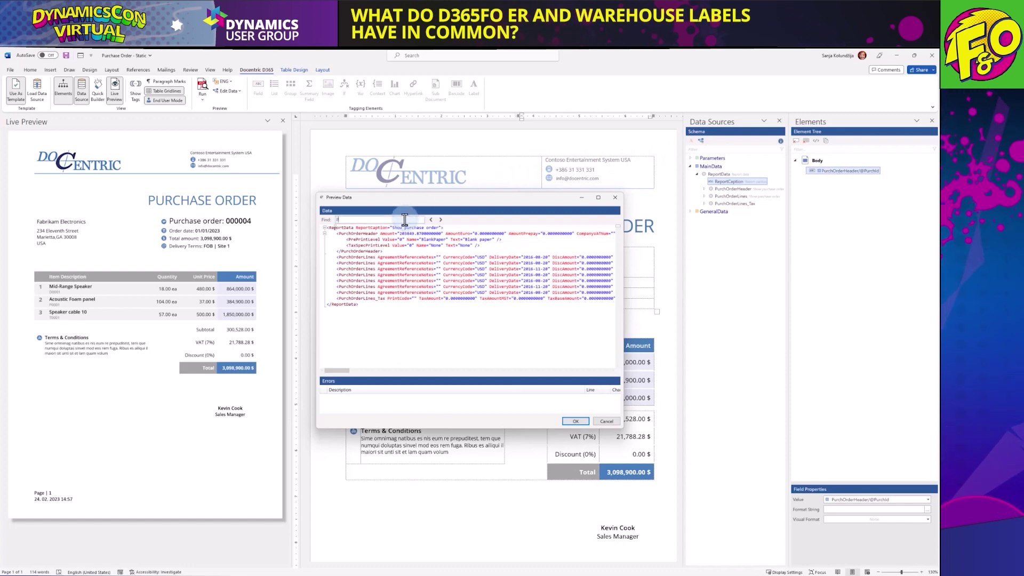
pyautogui.write('PurchId')
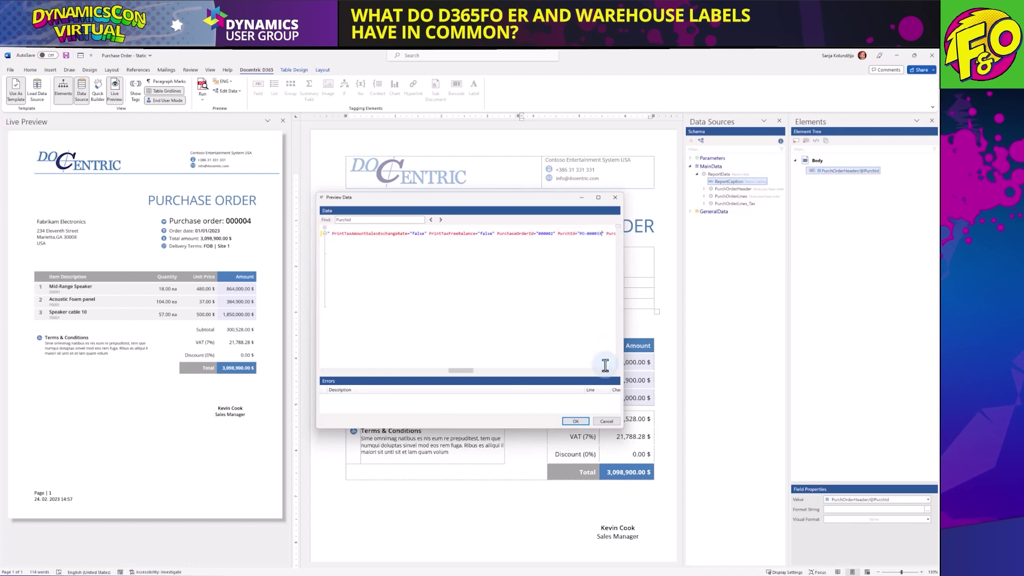
pyautogui.click(575, 421)
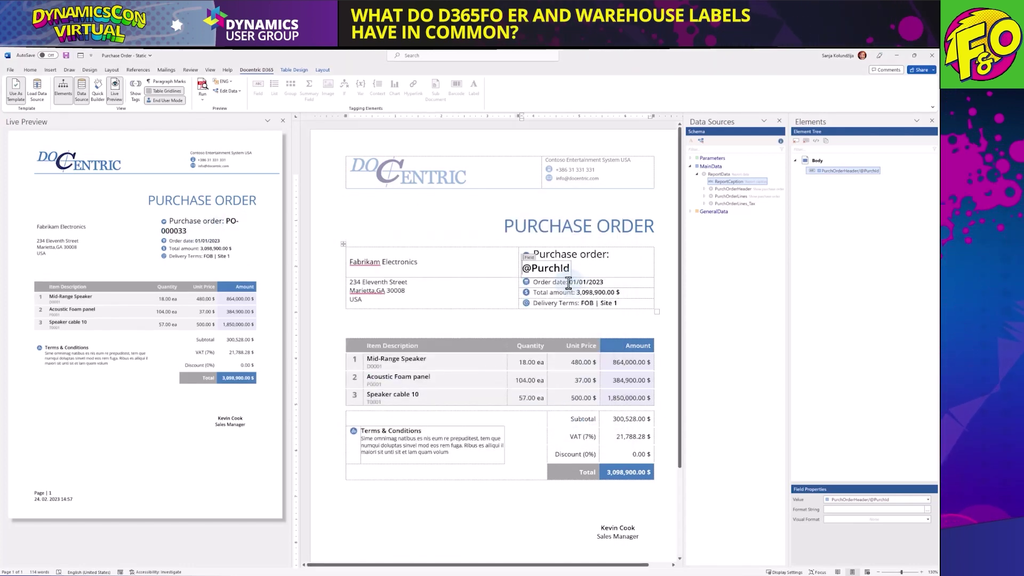
# - Tag the sample order date as a field bound to PurchOrderDate from PurchOrderHeader
pyautogui.moveTo(569, 282); pyautogui.dragTo(603, 282)
pyautogui.click(261, 87)
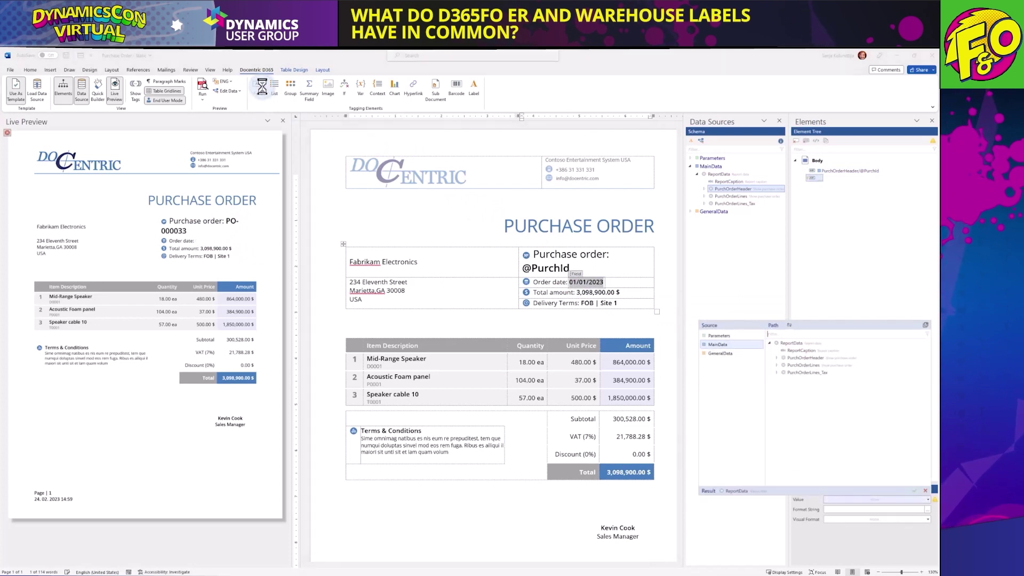
pyautogui.scroll(-5, 819, 405)
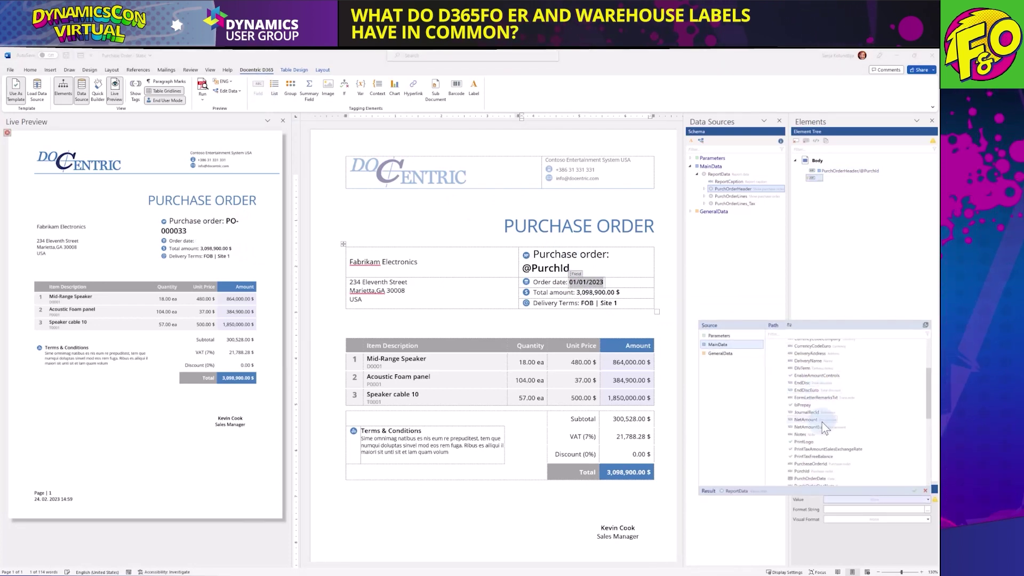
pyautogui.doubleClick(815, 459)
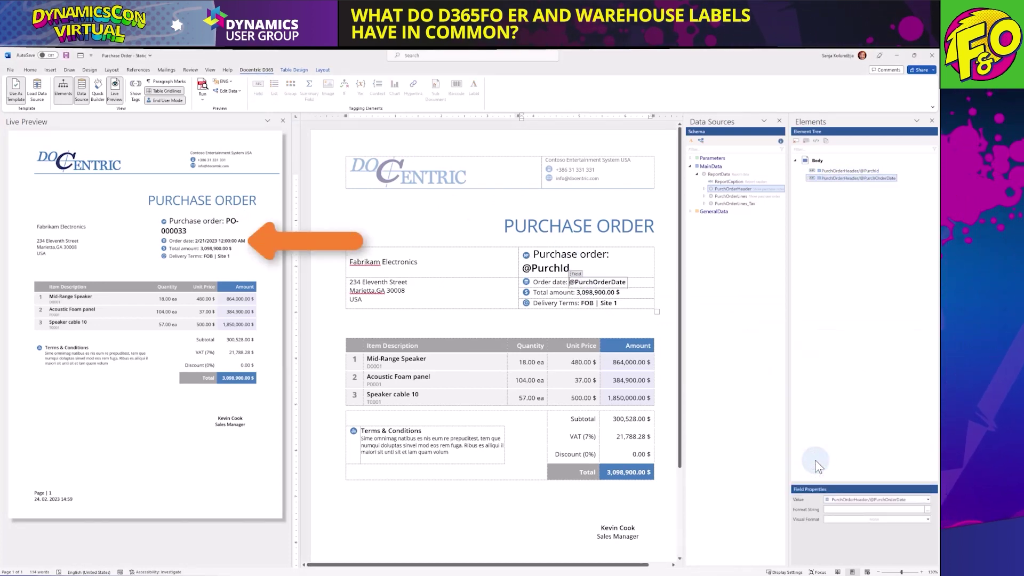
# - Set the order date field's format string to the short date format "d"
pyautogui.click(928, 509)
pyautogui.click(466, 275)
pyautogui.doubleClick(461, 284)
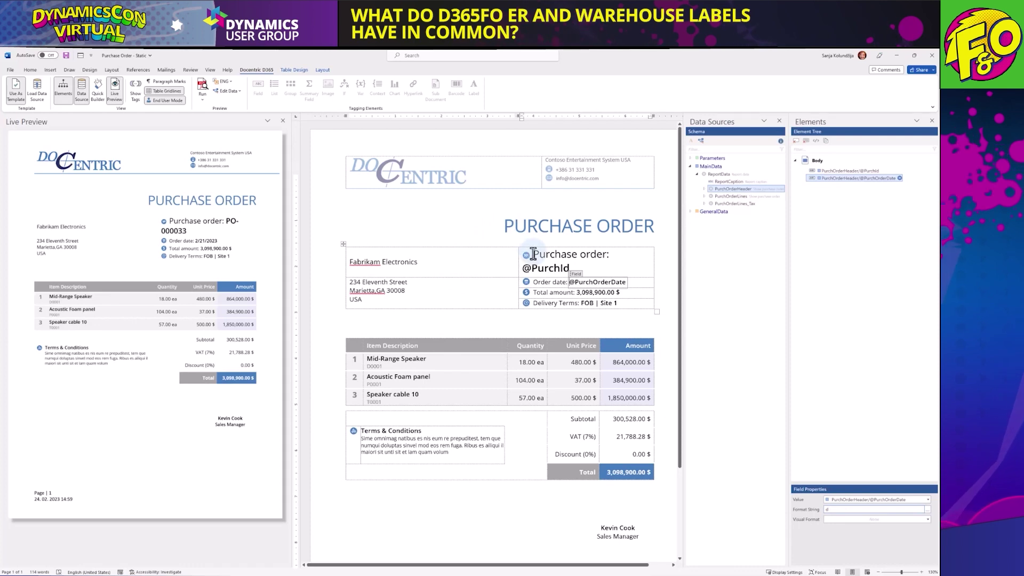
# - Tag the "Purchase order" caption beside the order number as a label using the Purchase order label from PurchOrderHeader
pyautogui.moveTo(533, 254); pyautogui.dragTo(607, 255)
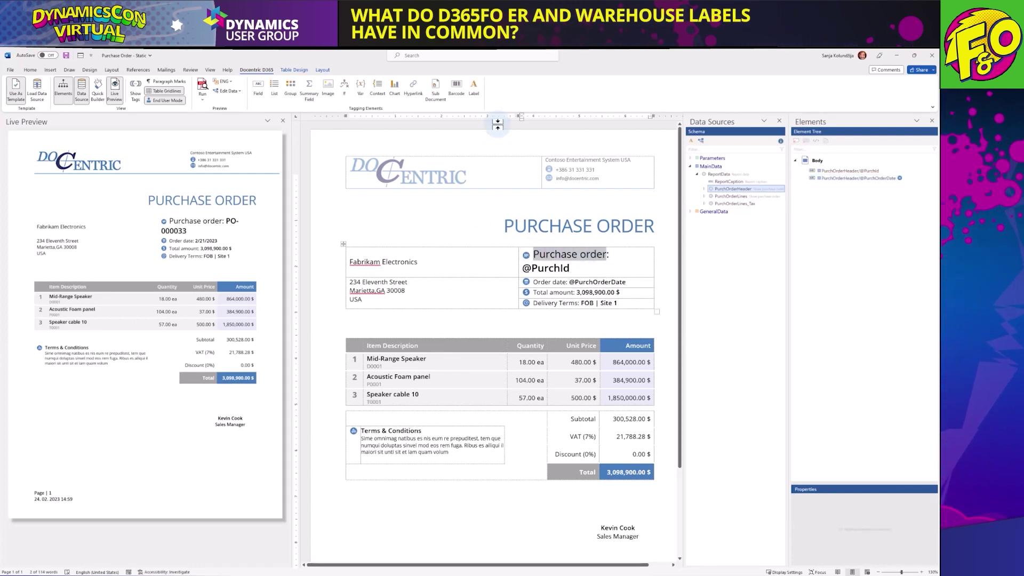
pyautogui.click(477, 90)
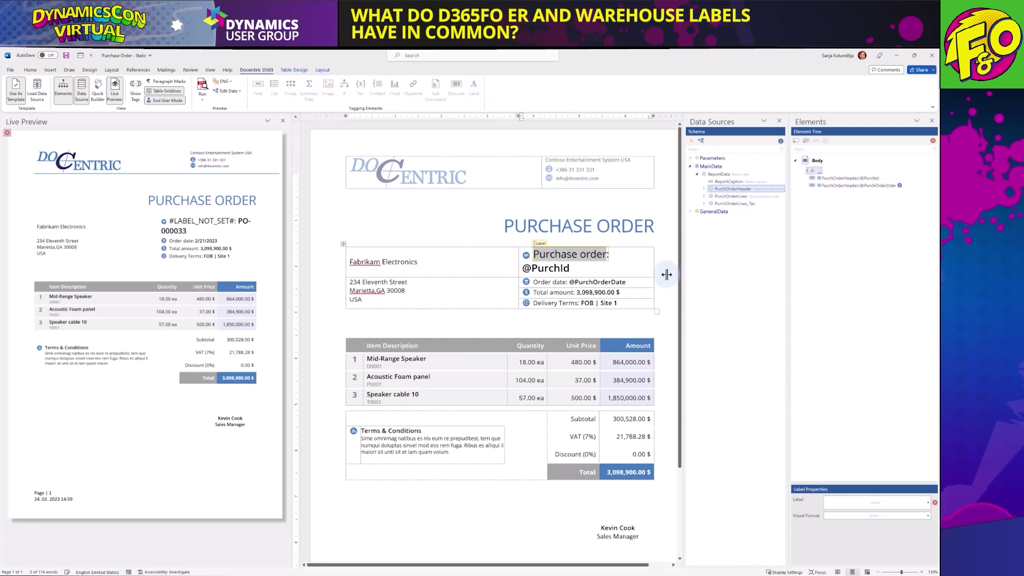
pyautogui.click(928, 502)
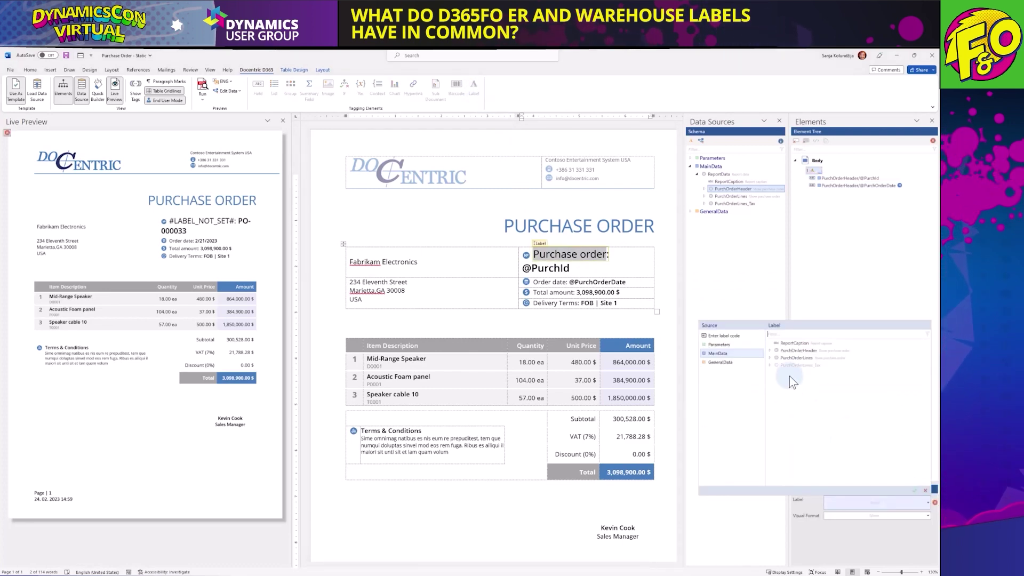
pyautogui.click(770, 350)
pyautogui.scroll(-5, 810, 405)
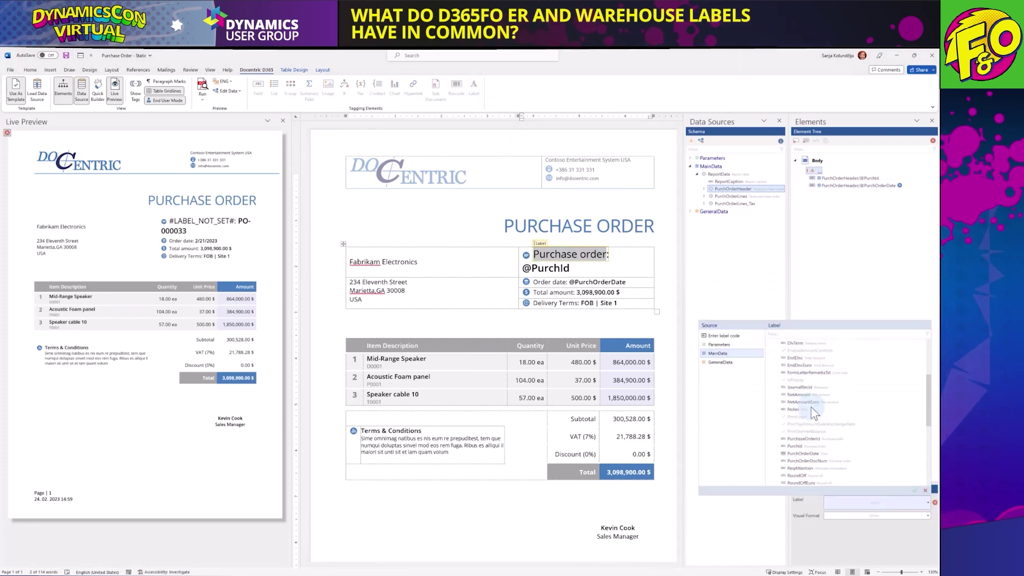
pyautogui.doubleClick(809, 440)
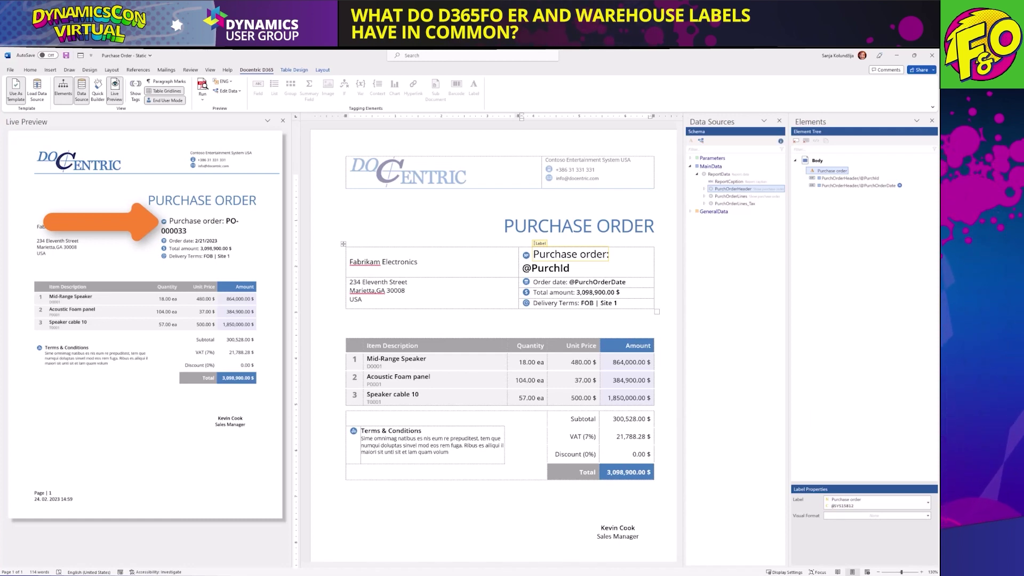
# - Switch the template's preview language to Spanish
pyautogui.click(226, 82)
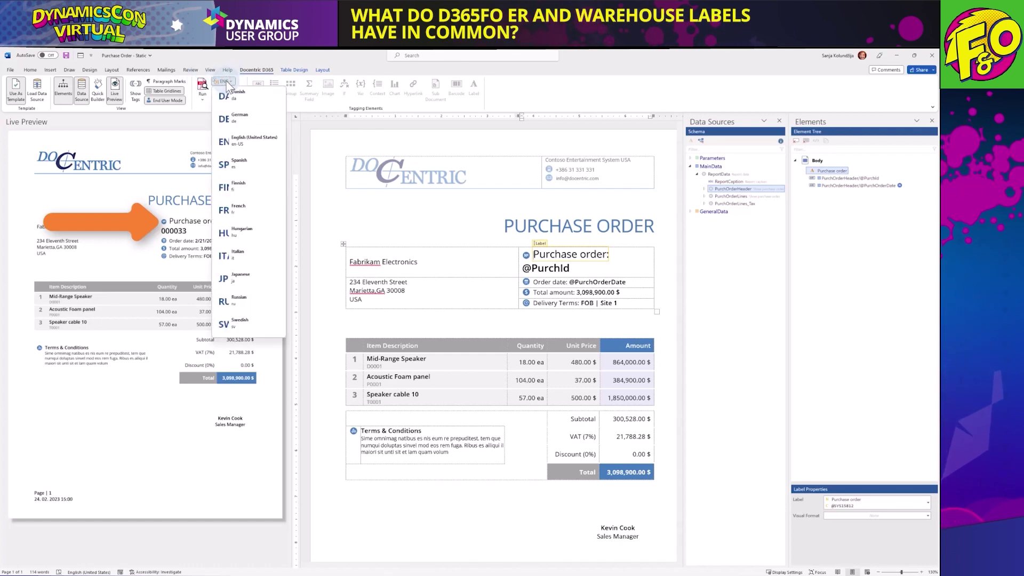
pyautogui.click(237, 164)
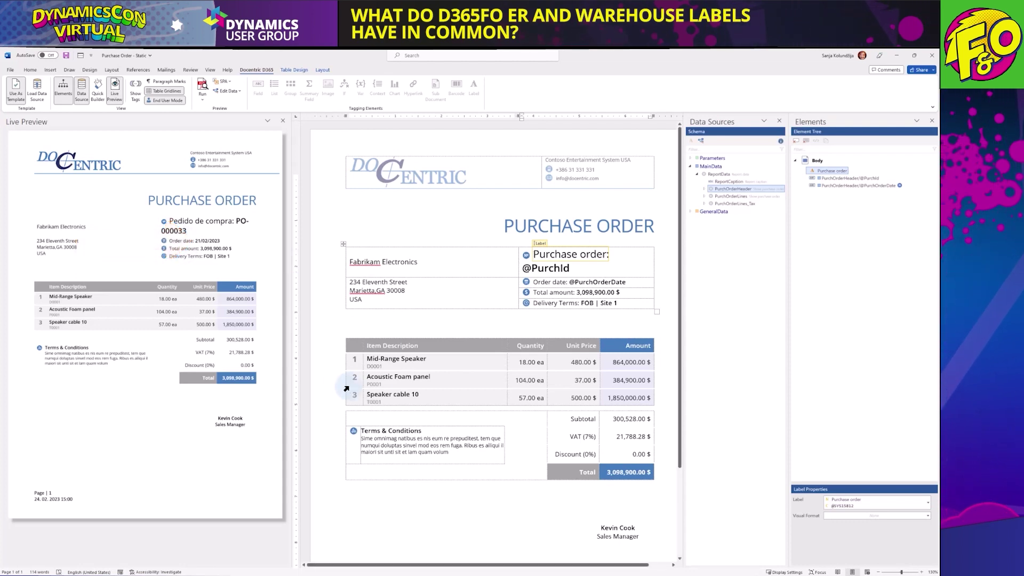
# - Delete the Acoustic Foam panel and Speaker cable 10 rows from the items table
pyautogui.moveTo(344, 375); pyautogui.dragTo(385, 396)
pyautogui.rightClick(385, 396)
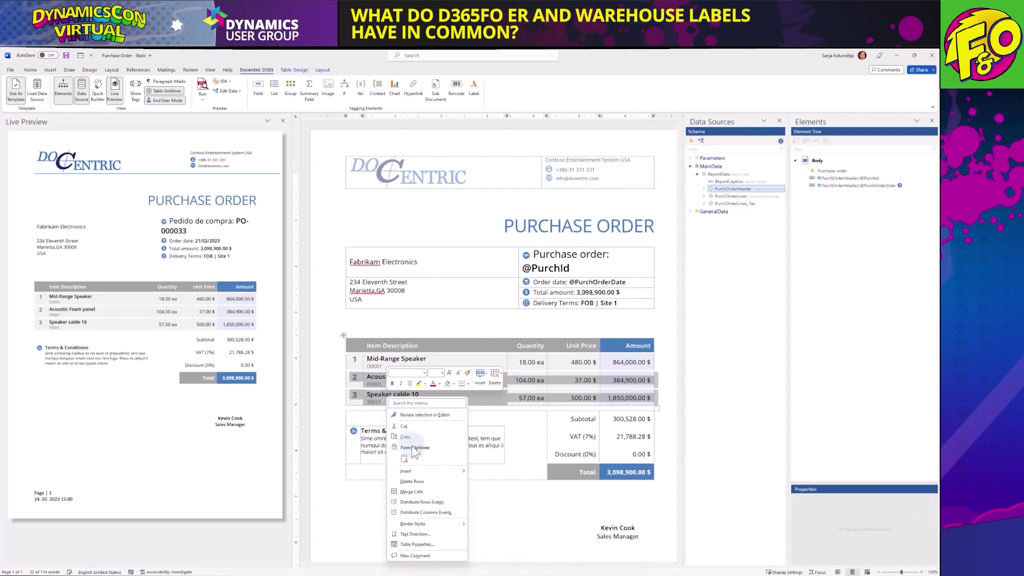
pyautogui.click(412, 481)
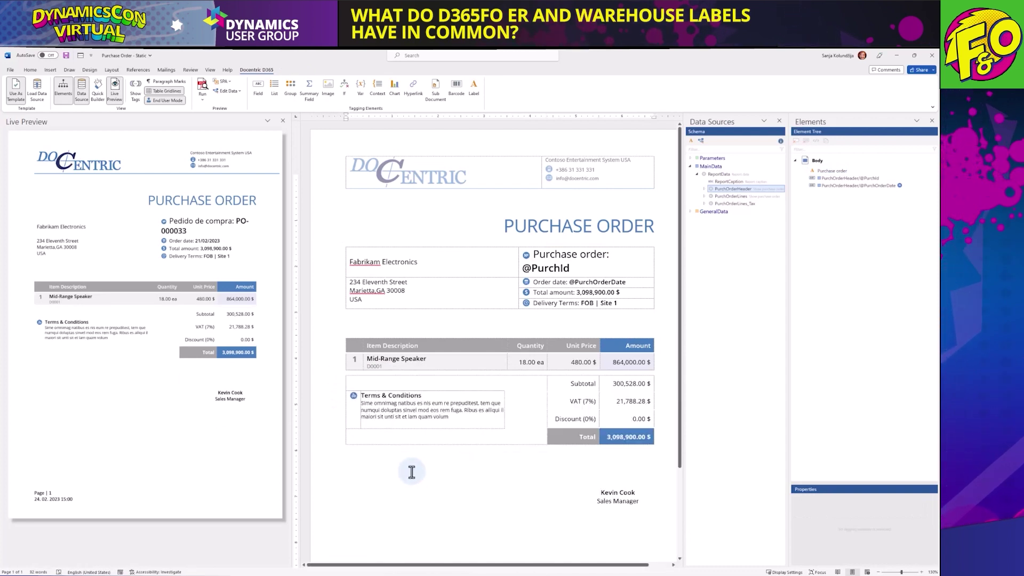
# - Tag the Mid-Range Speaker row as a repeating list bound to PurchOrderLines
pyautogui.click(342, 361)
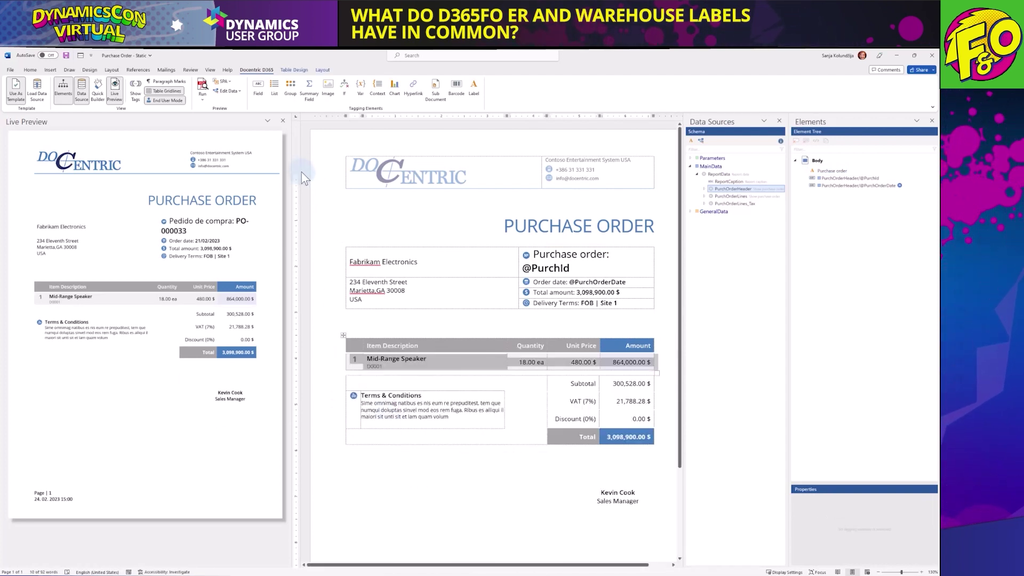
pyautogui.click(274, 87)
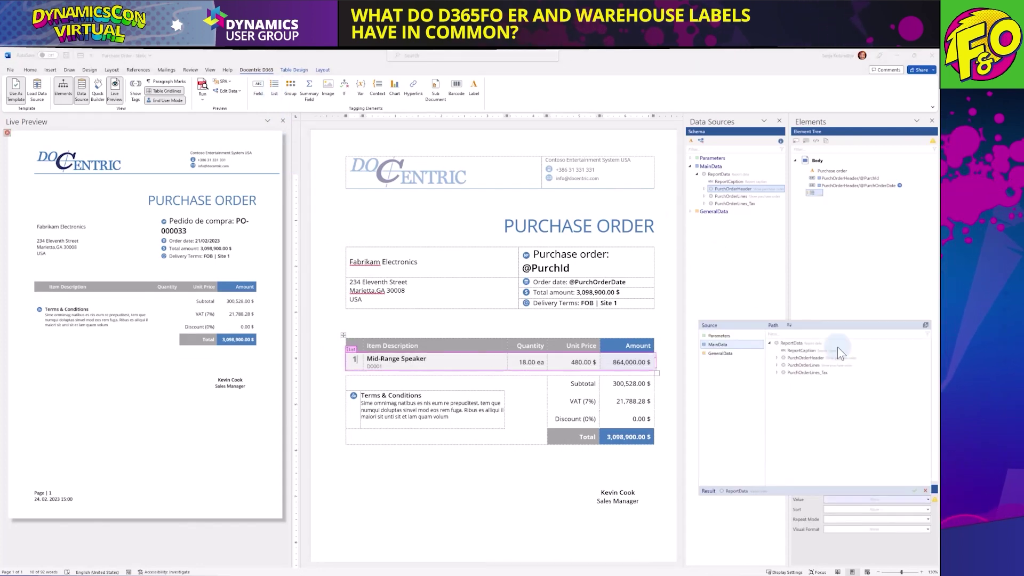
pyautogui.doubleClick(815, 366)
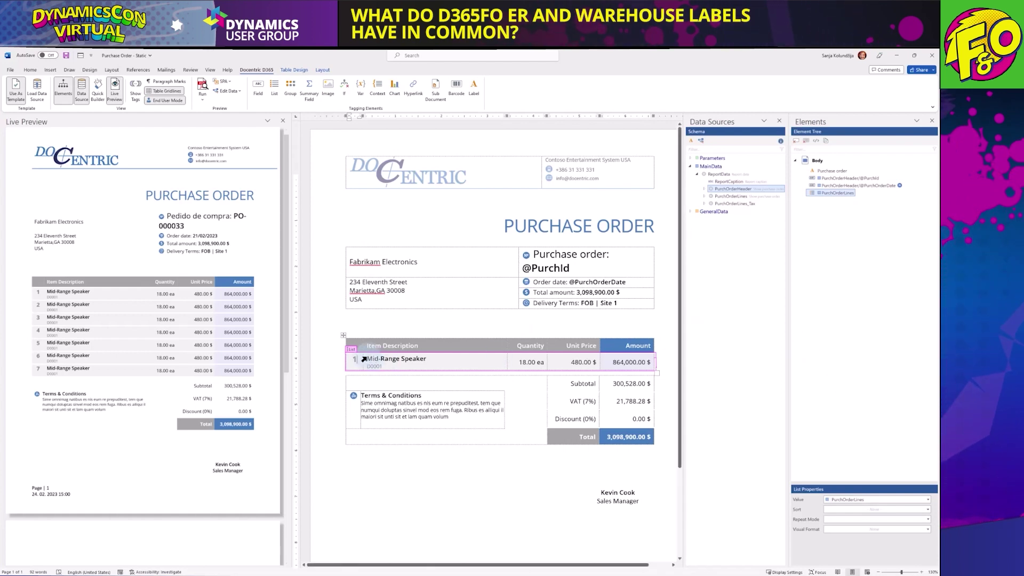
# - Tag the Mid-Range Speaker text in the list row as a field bound to the order line's Name
pyautogui.moveTo(367, 358); pyautogui.dragTo(426, 359)
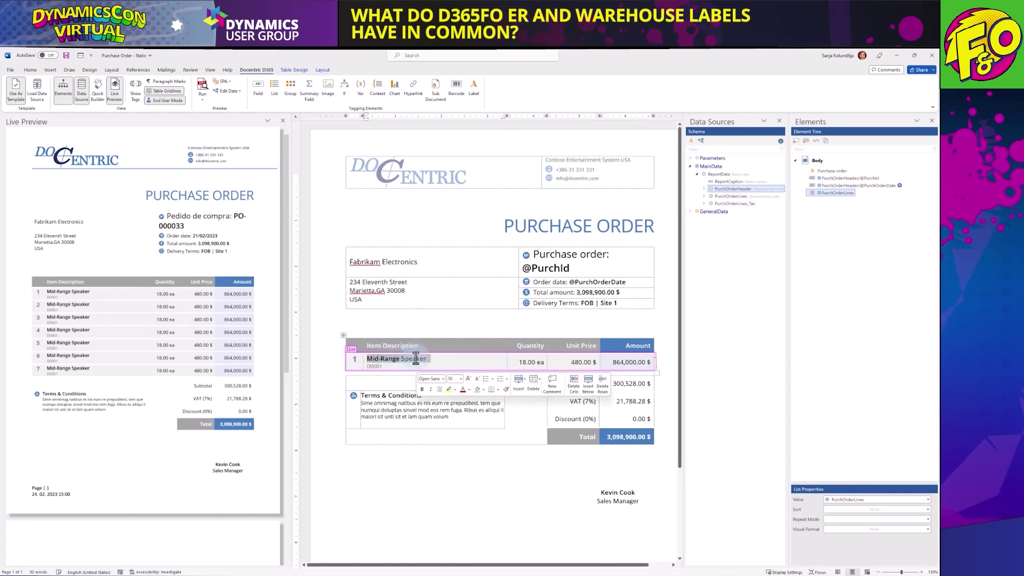
pyautogui.click(257, 88)
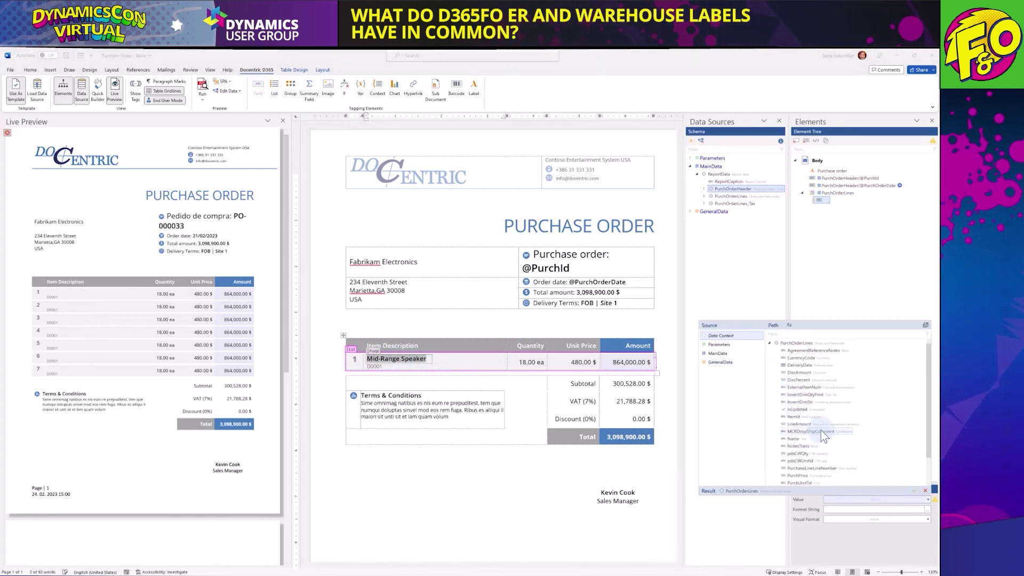
pyautogui.doubleClick(791, 438)
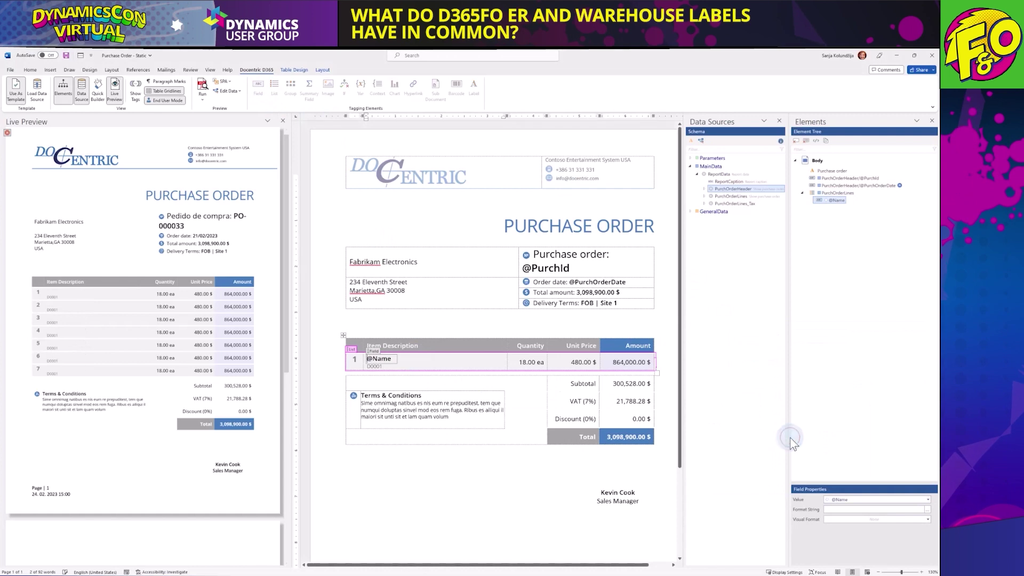
# - Tag the item number below the name in the list row as a field bound to the order line's ItemId
pyautogui.doubleClick(372, 366)
pyautogui.click(256, 90)
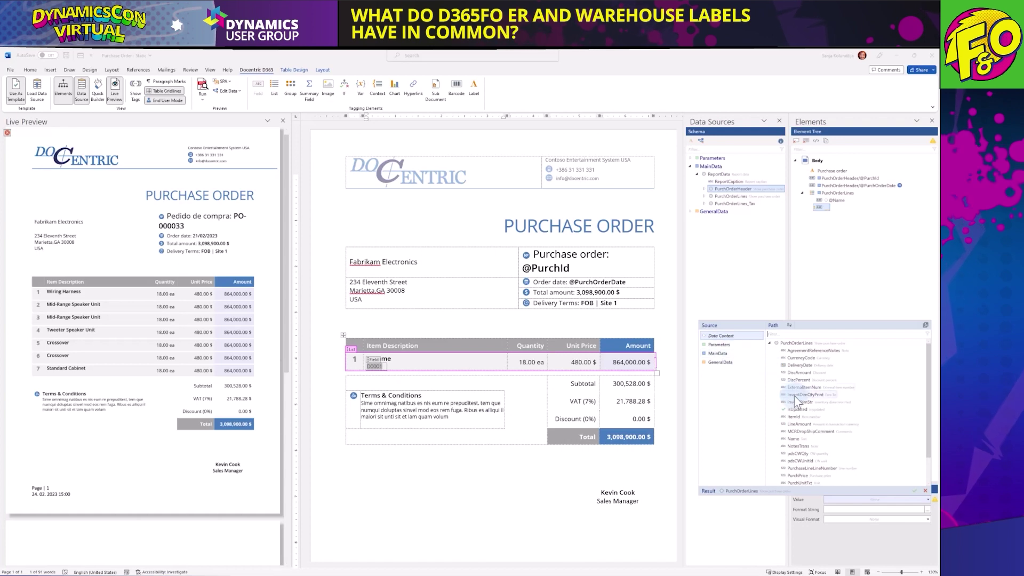
pyautogui.click(794, 417)
pyautogui.doubleClick(798, 416)
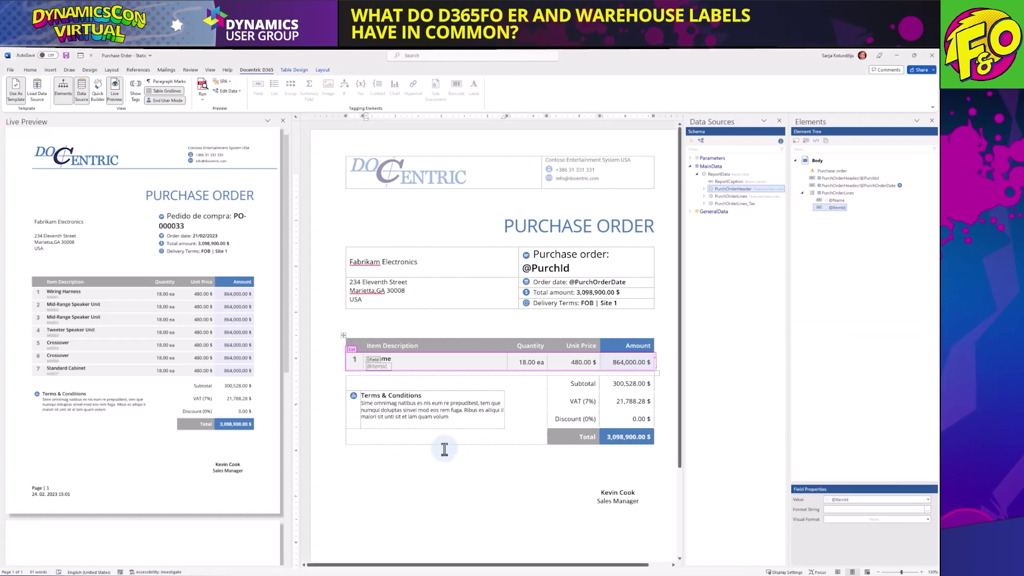
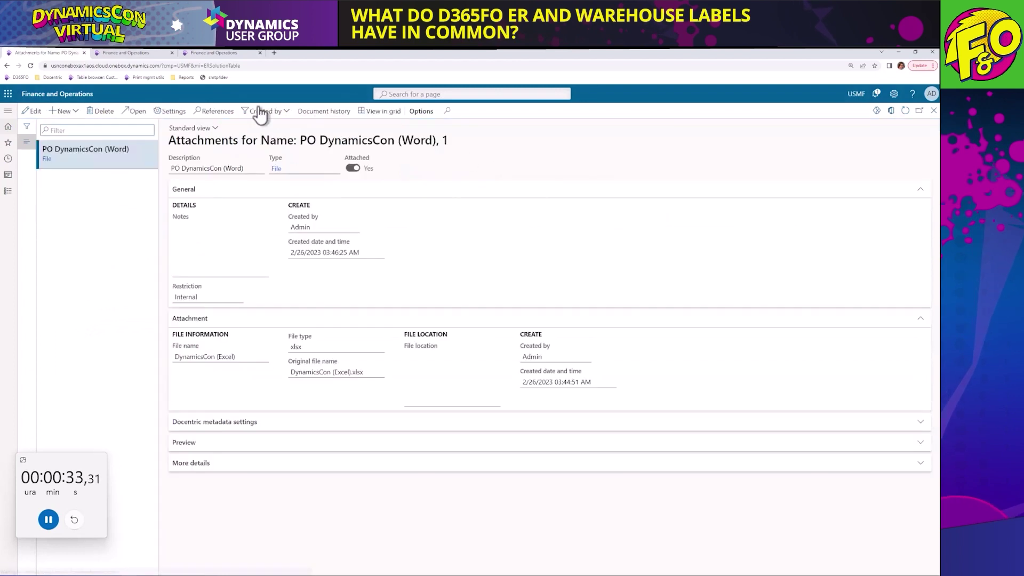
# - In Finance and Operations, replace the Excel file attached to the PO DynamicsCon (Word) configuration with PO for DynamicsCon.docx
pyautogui.click(104, 112)
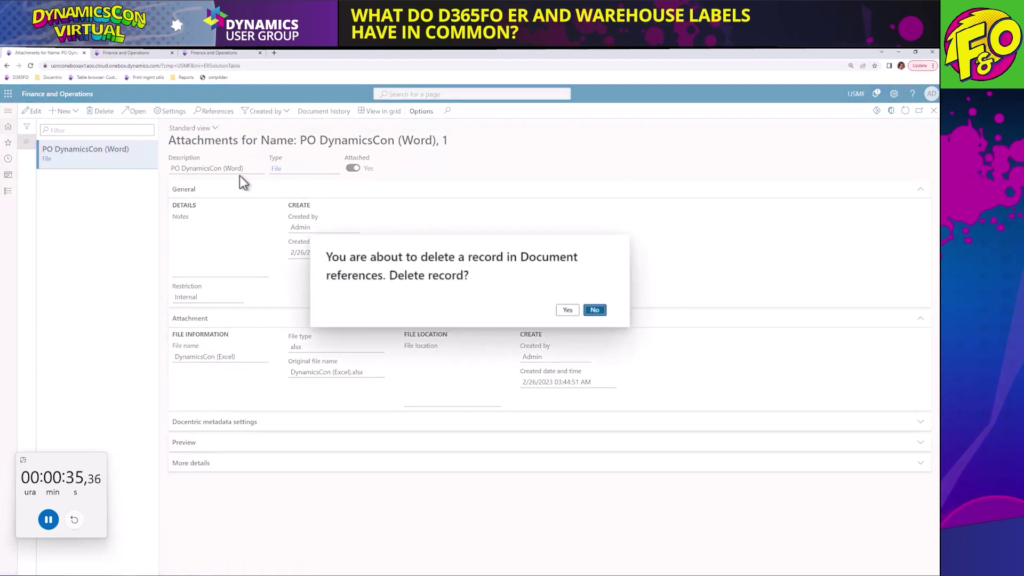
pyautogui.click(561, 309)
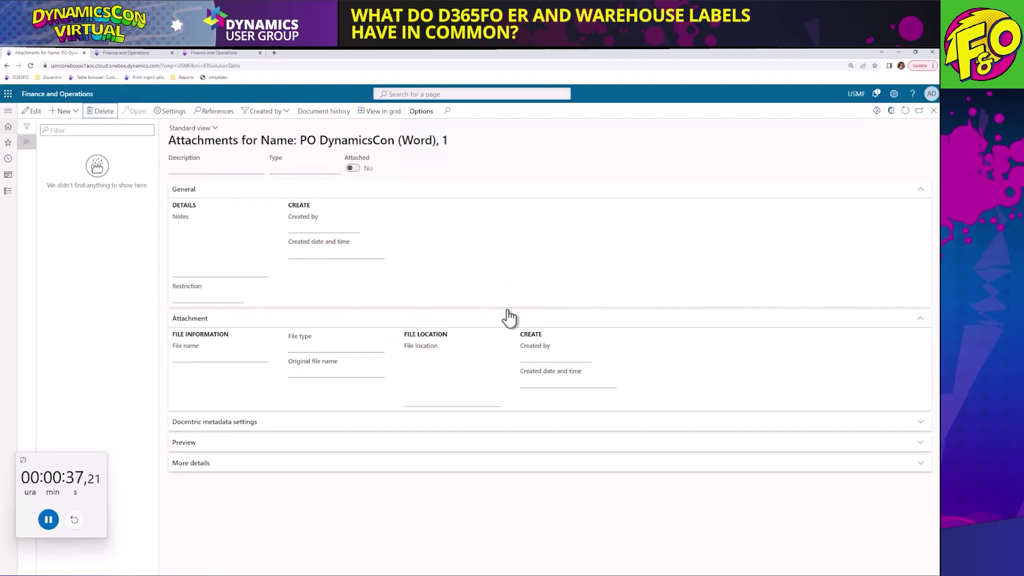
pyautogui.click(64, 111)
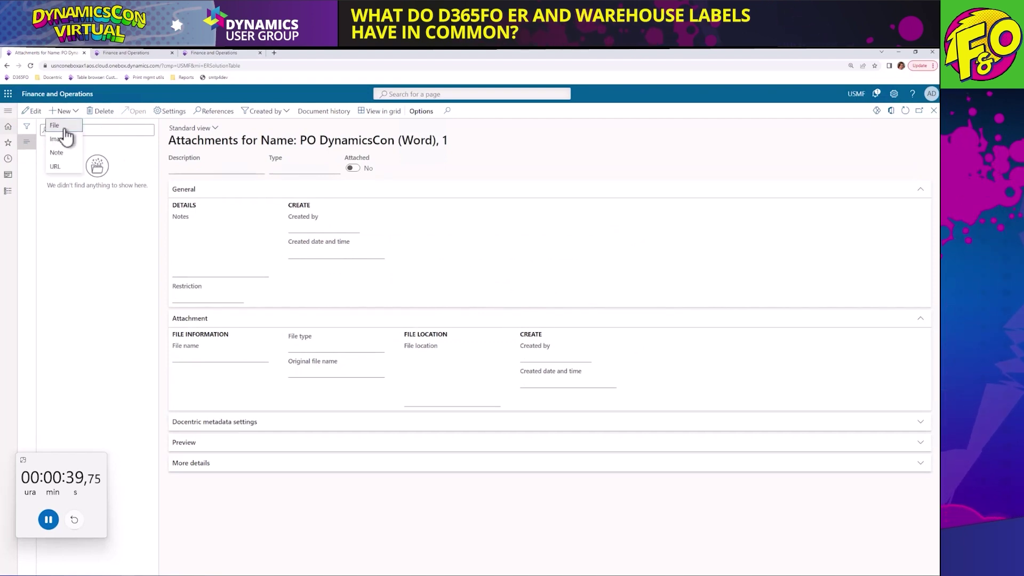
pyautogui.click(63, 128)
pyautogui.click(804, 152)
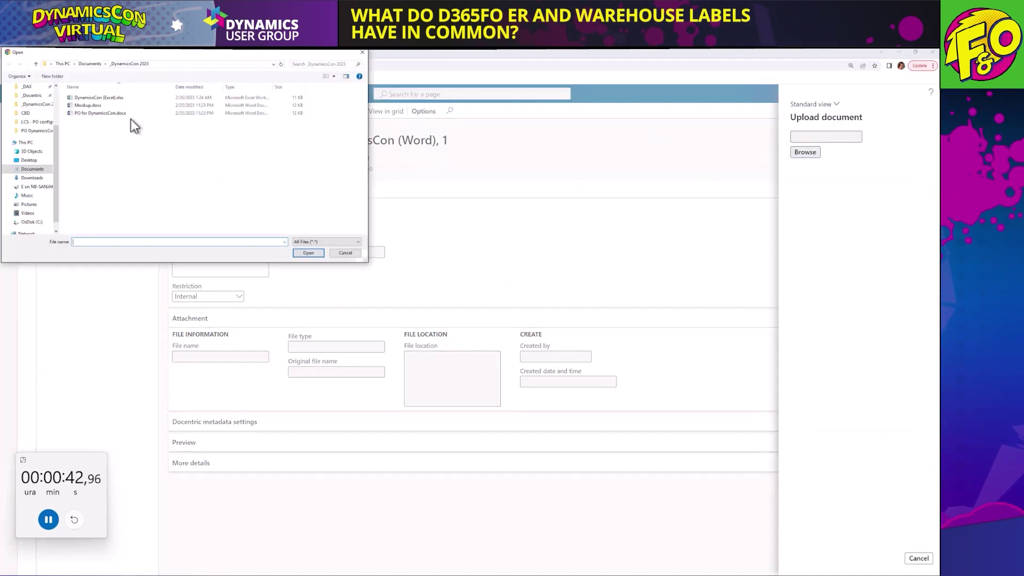
pyautogui.doubleClick(105, 113)
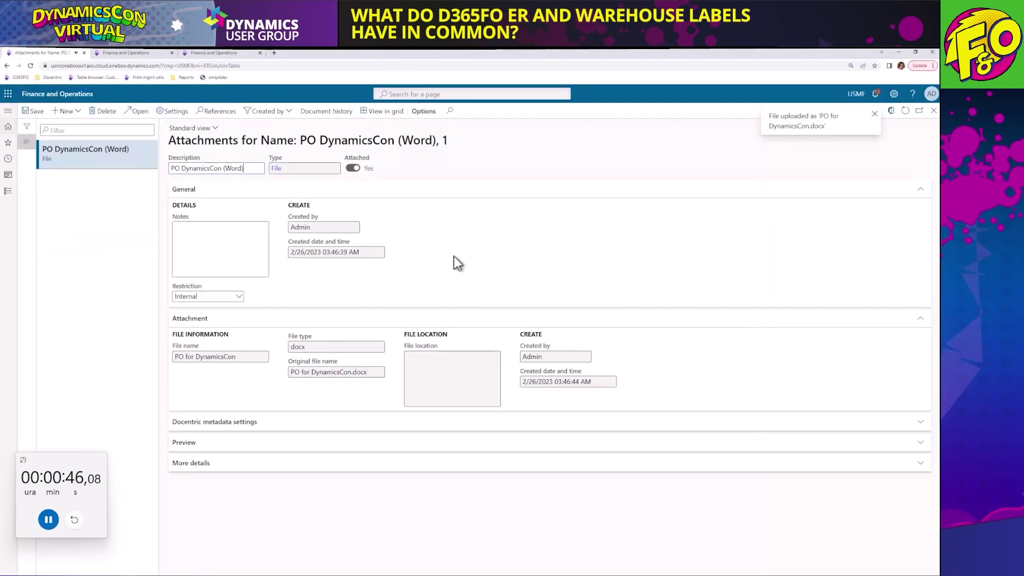
pyautogui.press('Escape')
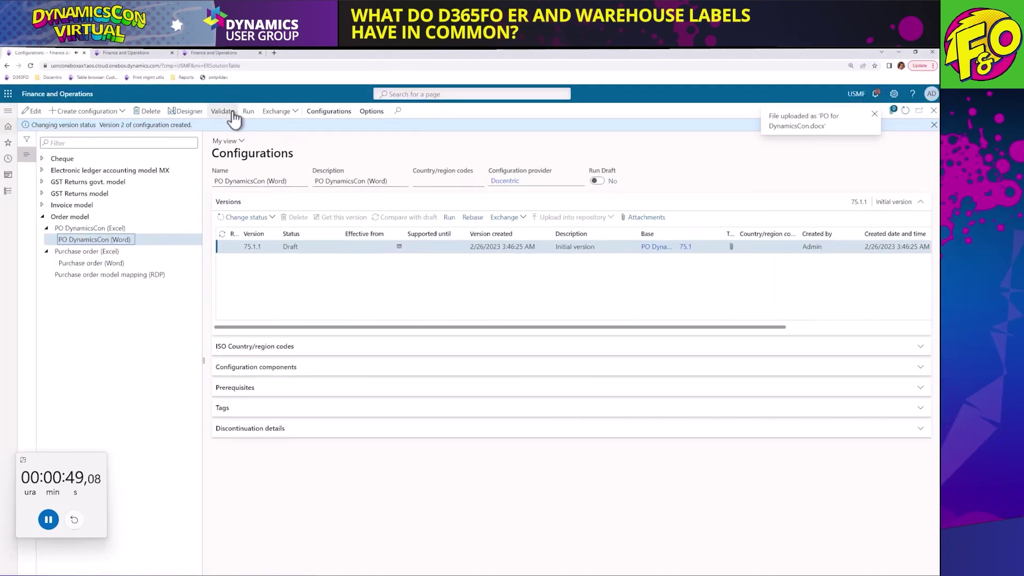
# - Set PO DynamicsCon (Word) as the root element's template in the format designer
pyautogui.click(181, 111)
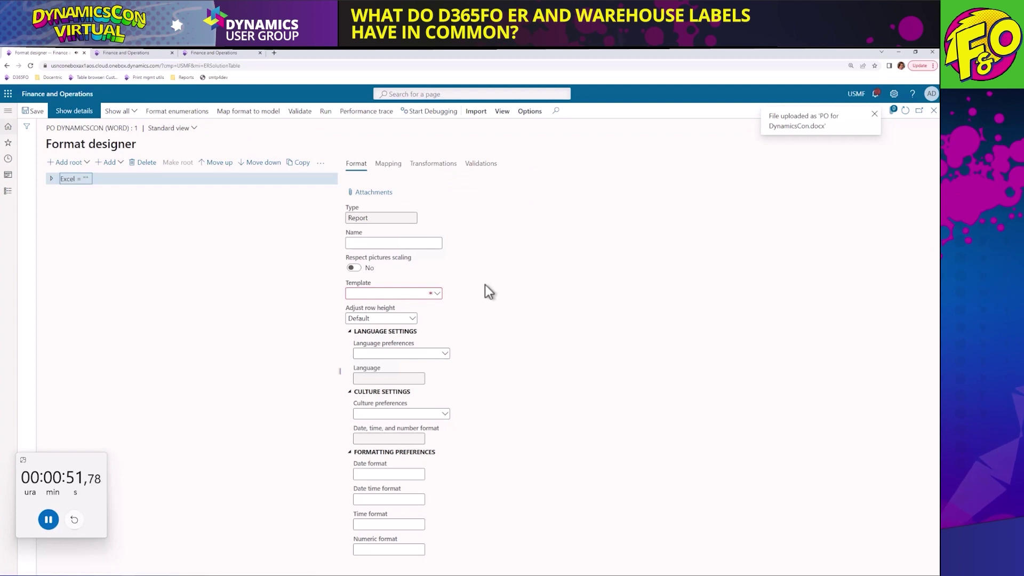
pyautogui.click(438, 294)
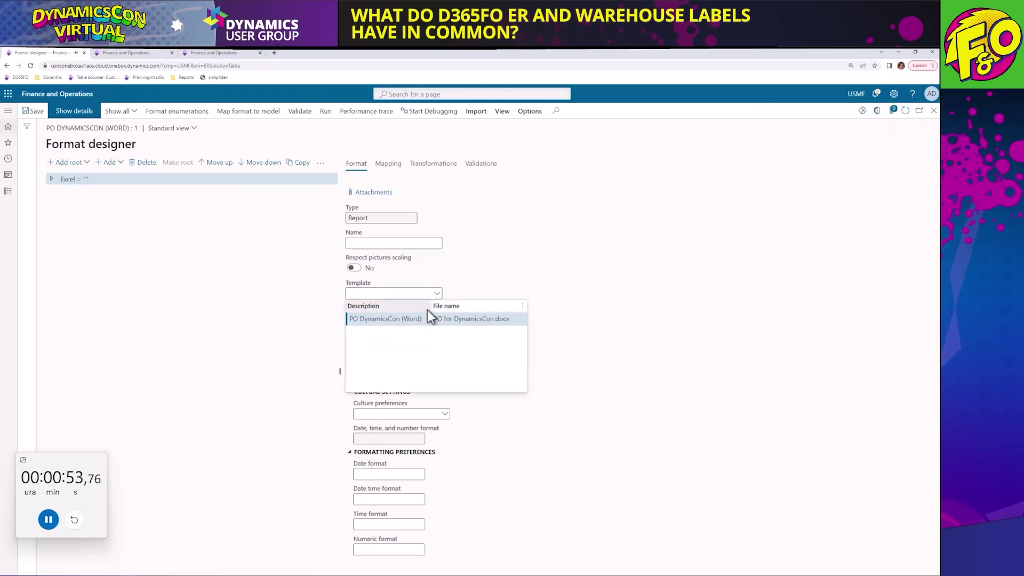
pyautogui.click(411, 319)
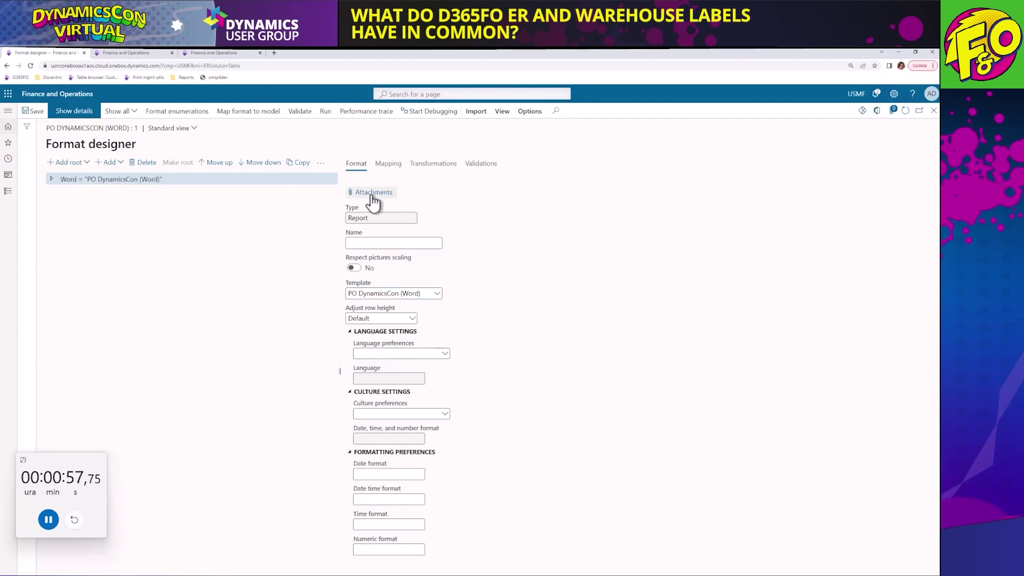
# - Open the template attached to the format in Word and enable editing
pyautogui.click(415, 193)
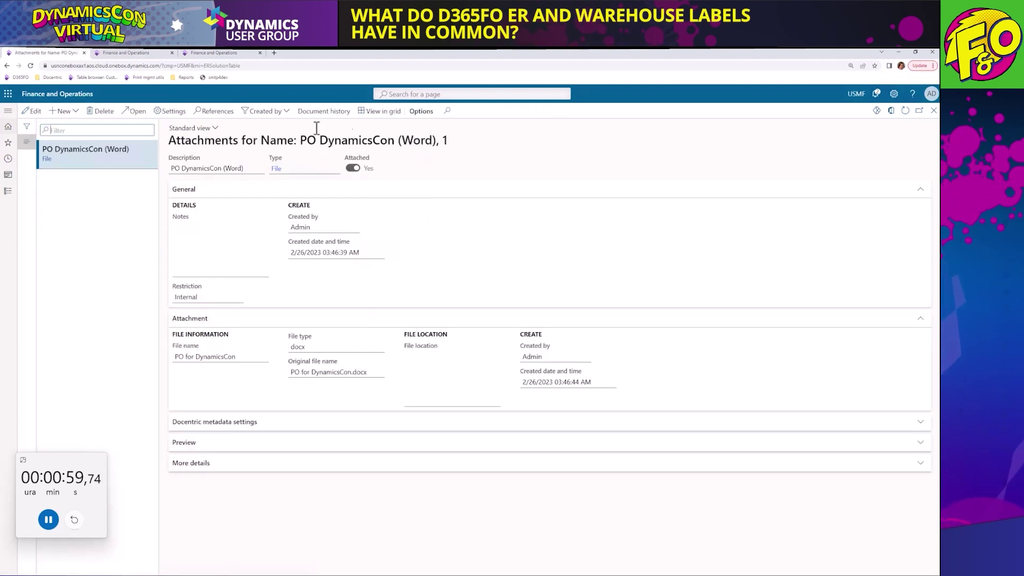
pyautogui.click(138, 113)
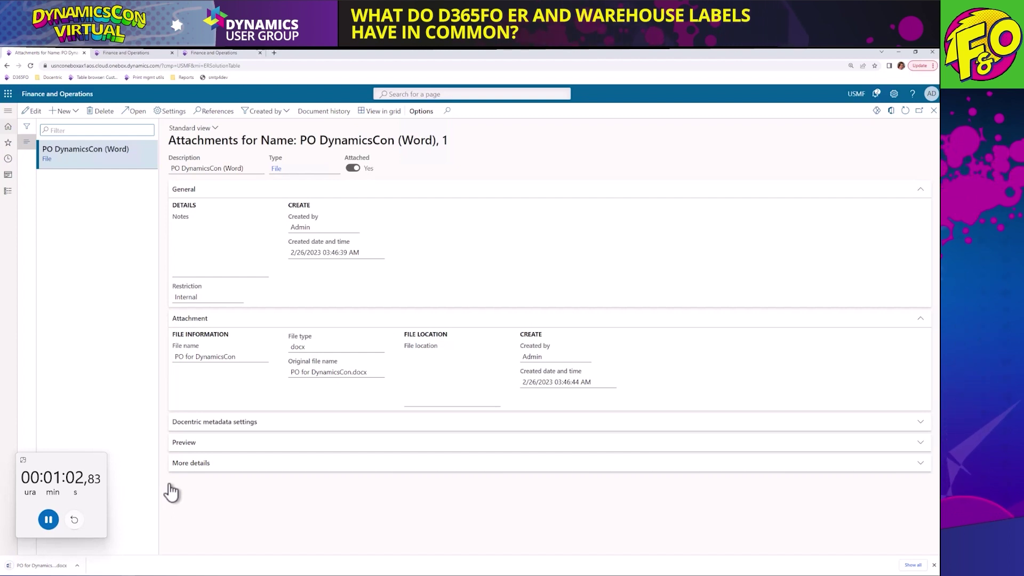
pyautogui.click(52, 567)
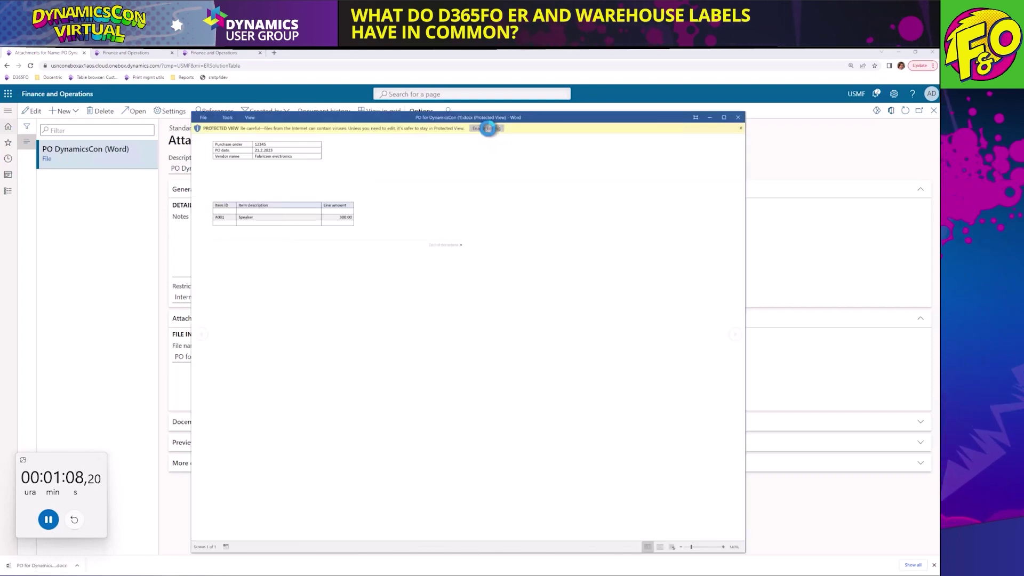
pyautogui.click(487, 128)
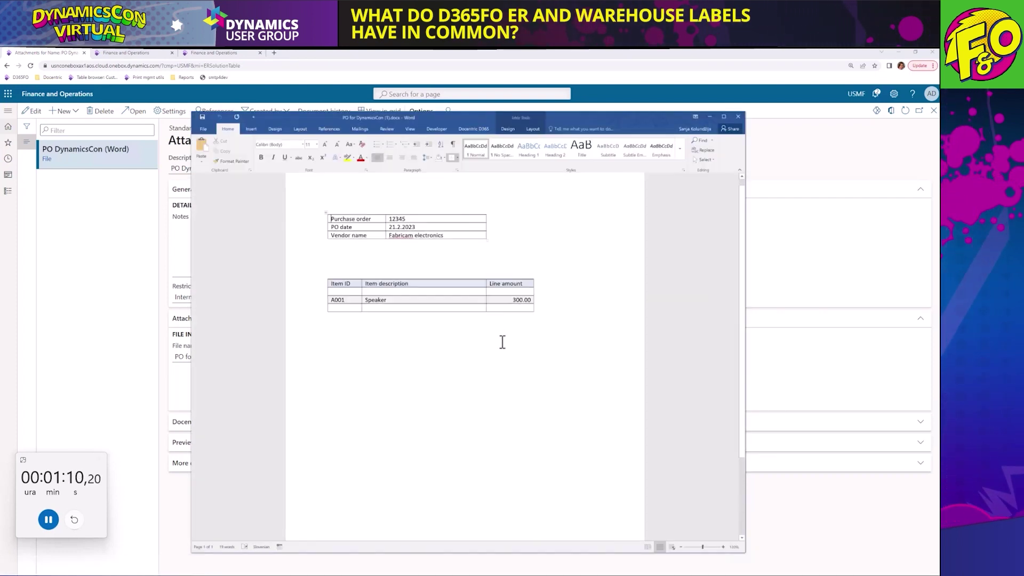
# - Show the XML mapping for the Report custom XML part and expand its Sheet1 nodes
pyautogui.click(436, 129)
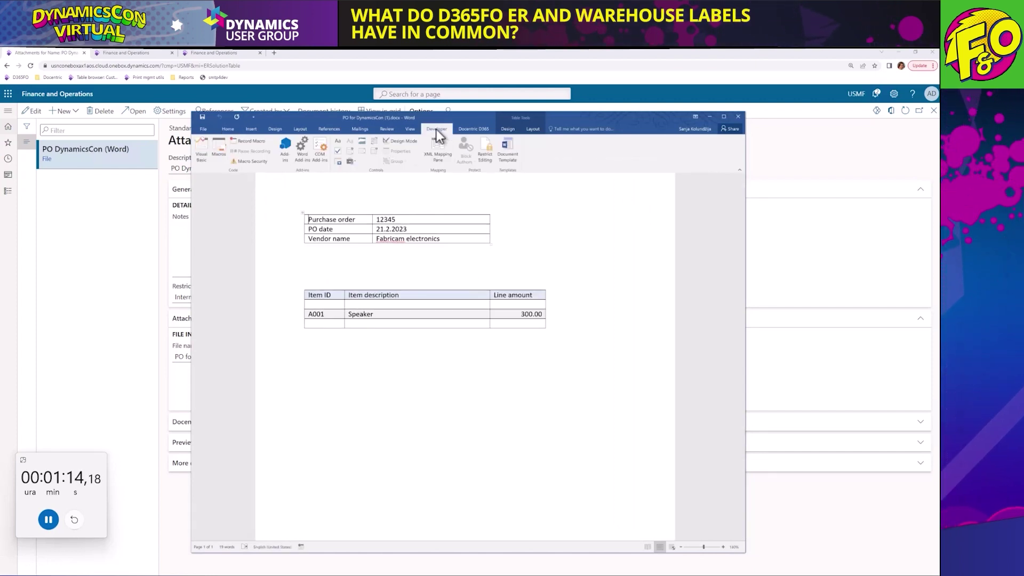
pyautogui.click(439, 145)
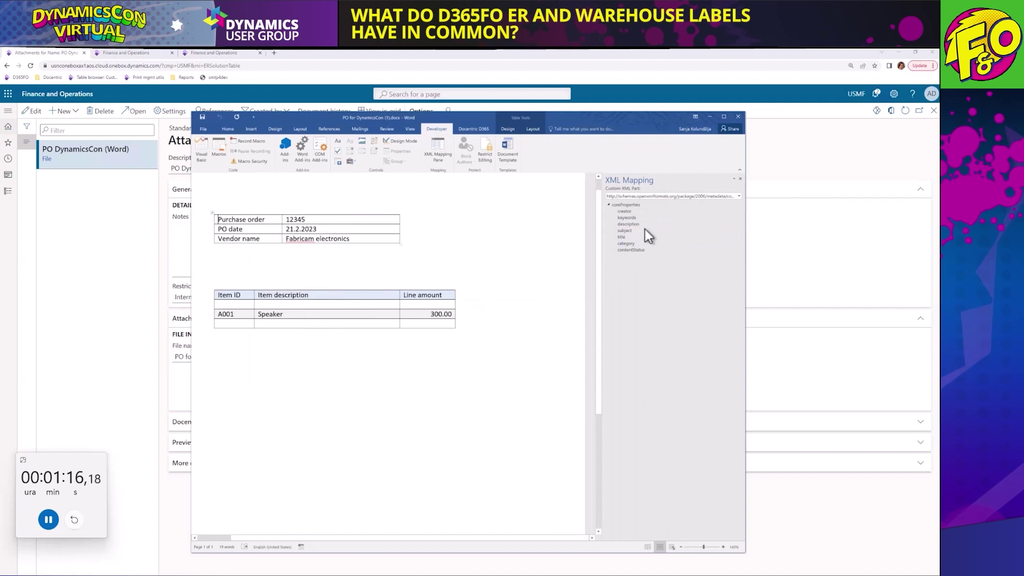
pyautogui.click(644, 198)
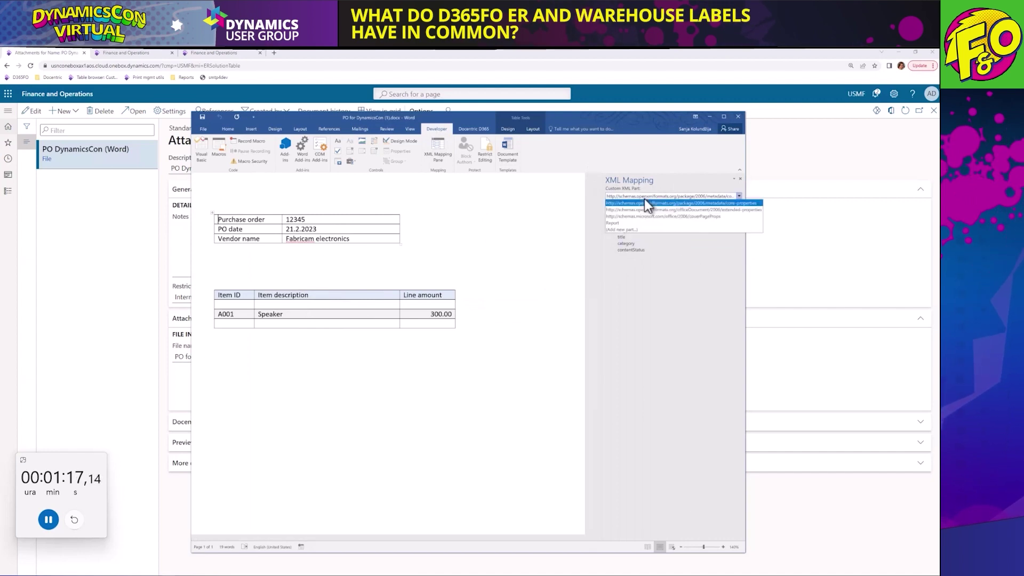
pyautogui.click(615, 223)
pyautogui.click(614, 211)
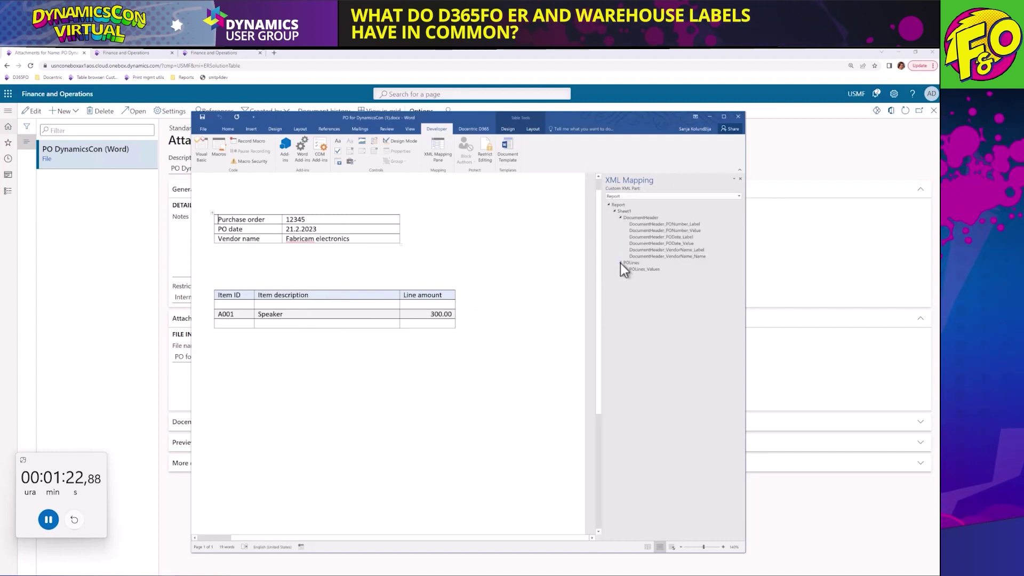
# - Expand the DocumentHeader and POLines ranges in the format designer to compare them with the Word XML mapping
pyautogui.click(52, 178)
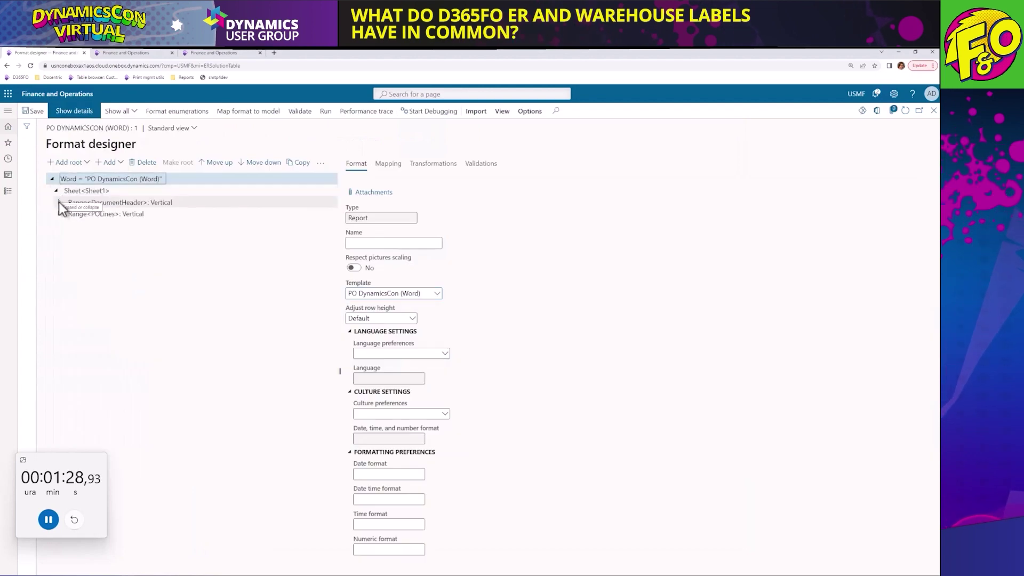
pyautogui.click(60, 202)
pyautogui.click(60, 283)
pyautogui.click(64, 295)
pyautogui.hotkey('alt', 'Tab')
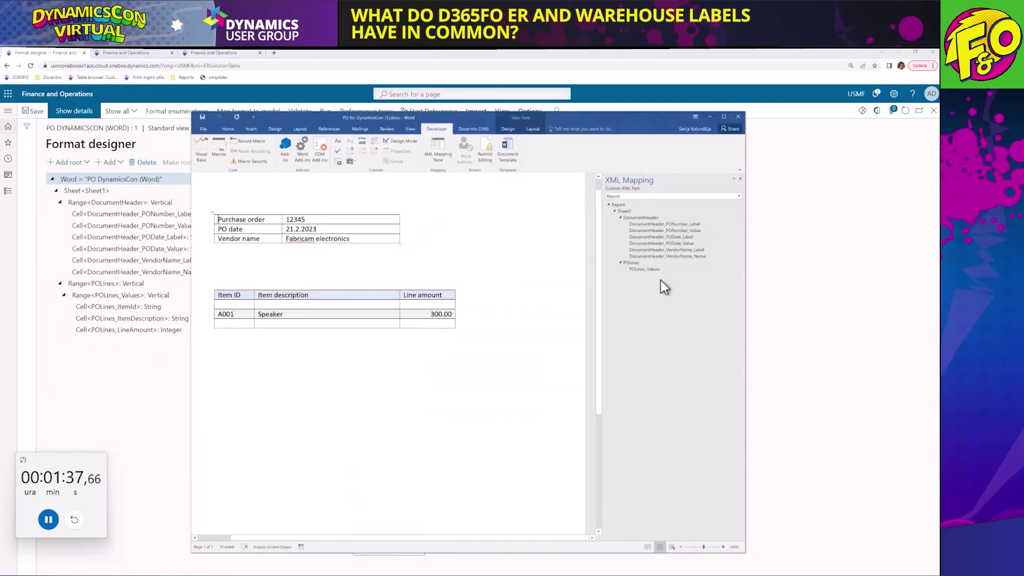
# - Replace the purchase order number in the header table with a plain text content control mapped to DocumentHeader_PONumber_Value
pyautogui.doubleClick(295, 219)
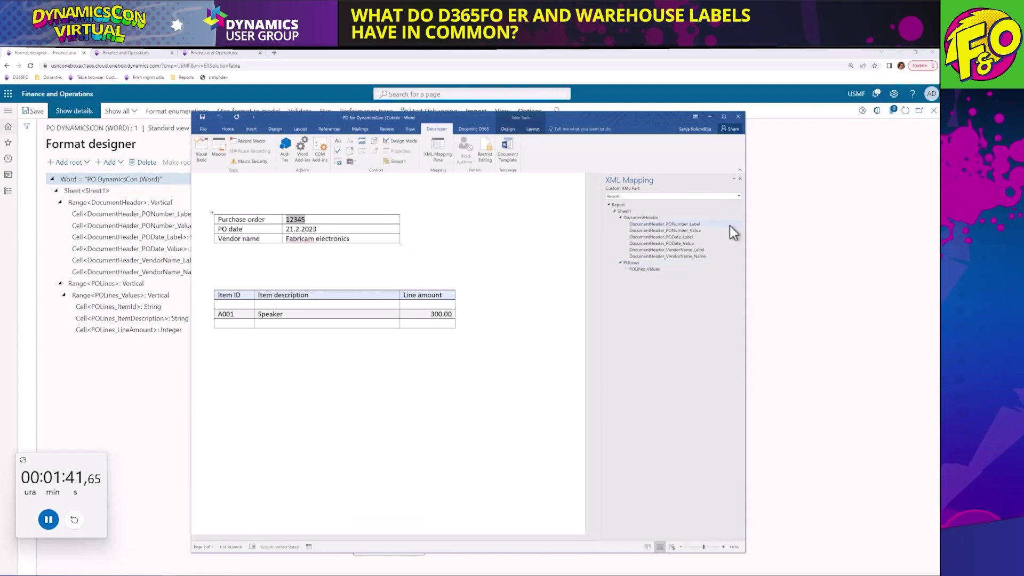
pyautogui.rightClick(681, 230)
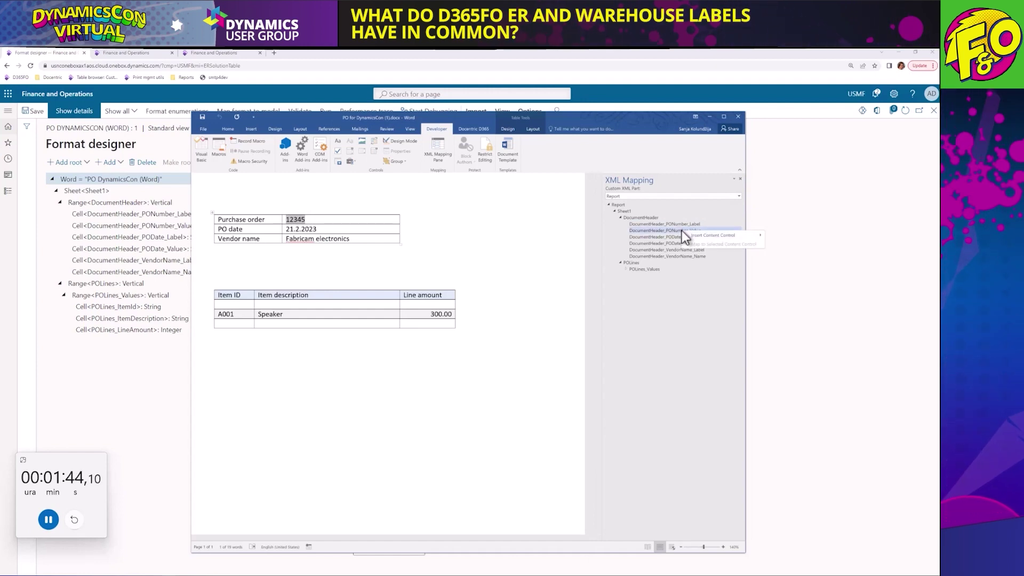
pyautogui.moveTo(695, 234)
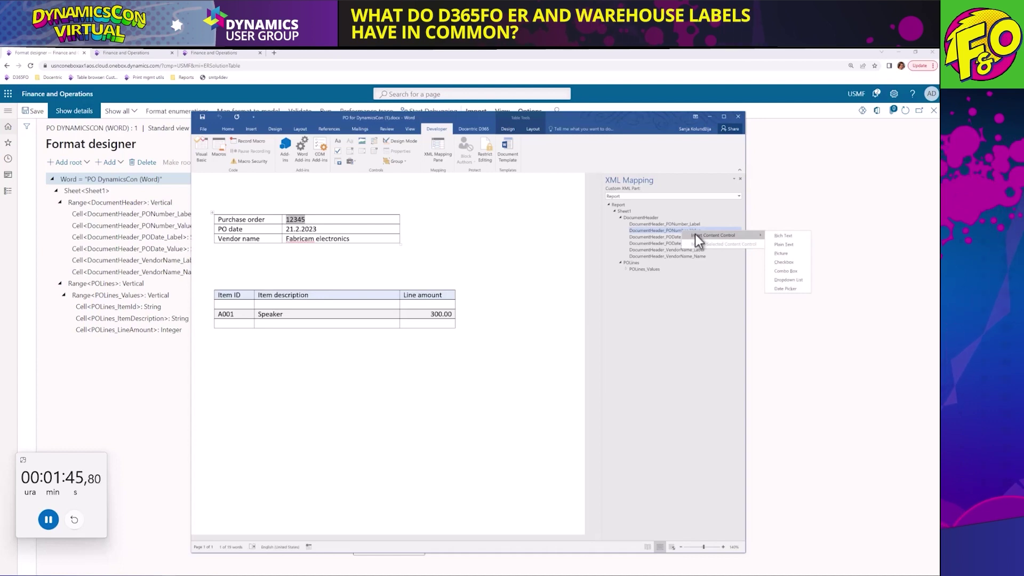
pyautogui.click(786, 245)
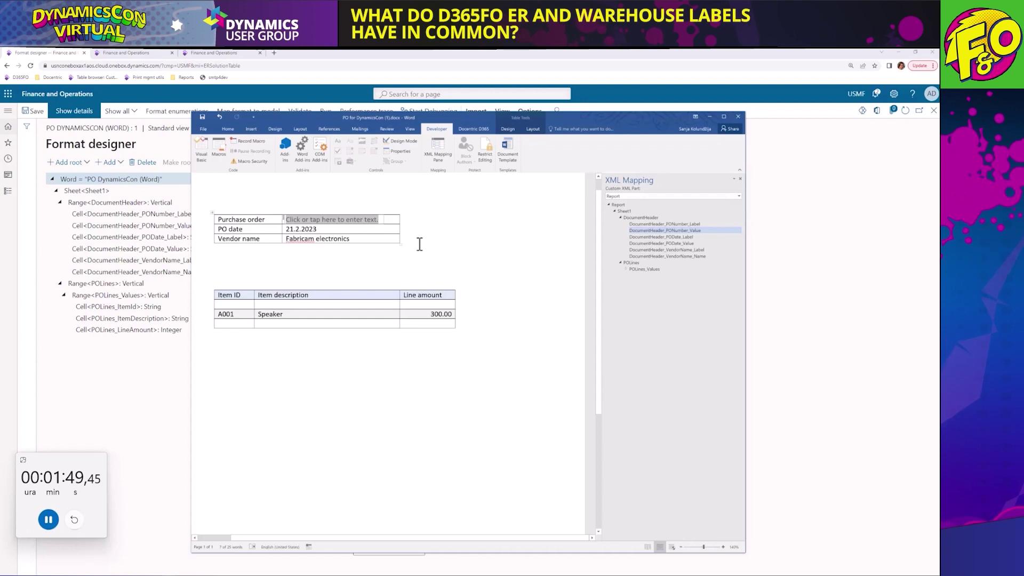
# - Set the purchase order control's title and tag to DocumentHeader_PONumber_Value and turn on Design Mode
pyautogui.click(398, 151)
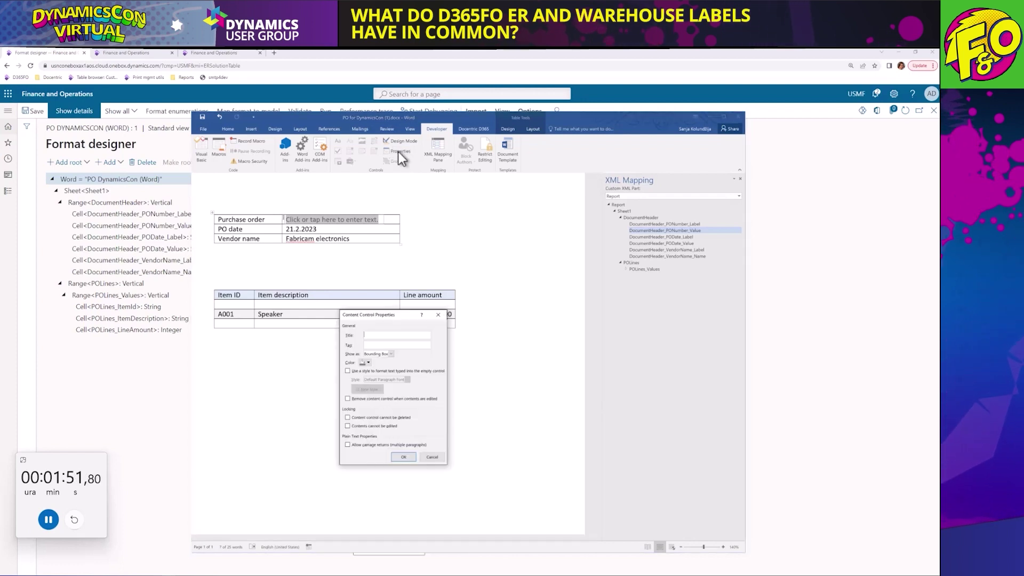
pyautogui.write('DocumentHeader_PONumber_Value')
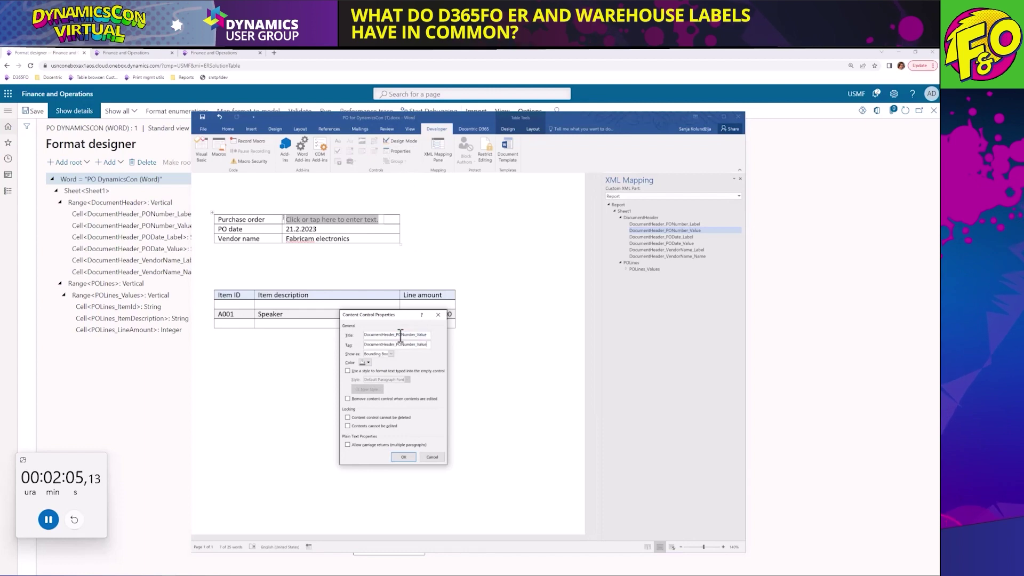
pyautogui.press('Return')
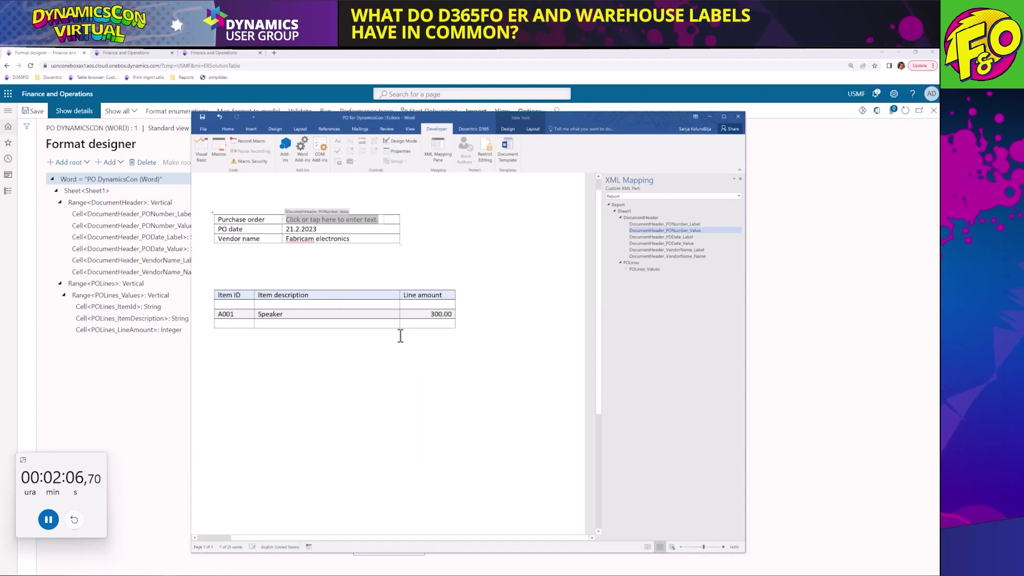
pyautogui.click(401, 141)
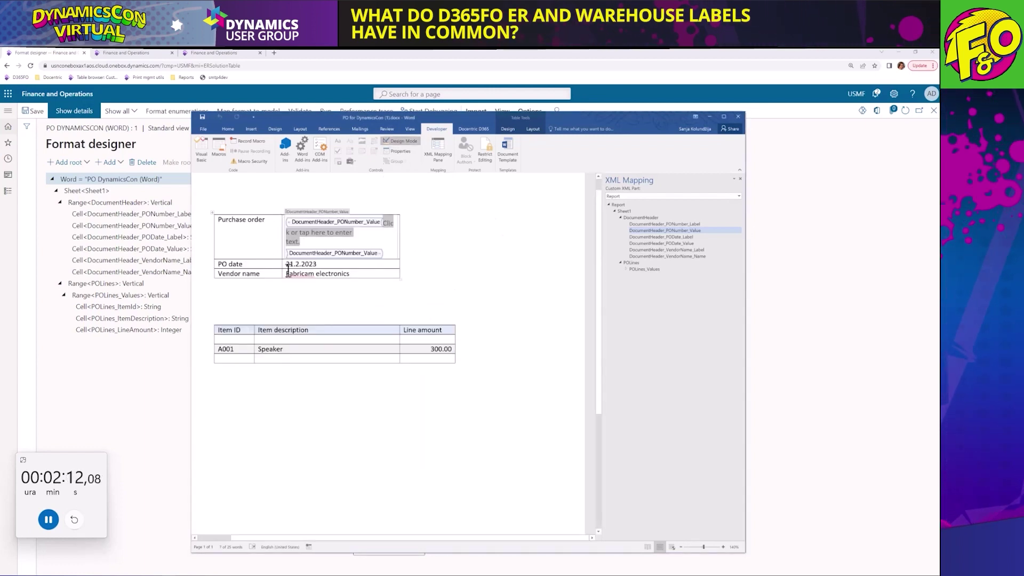
# - Replace the PO date value with a plain text content control mapped to DocumentHeader_PODate_Value
pyautogui.moveTo(286, 264); pyautogui.dragTo(316, 264)
pyautogui.rightClick(688, 244)
pyautogui.click(783, 256)
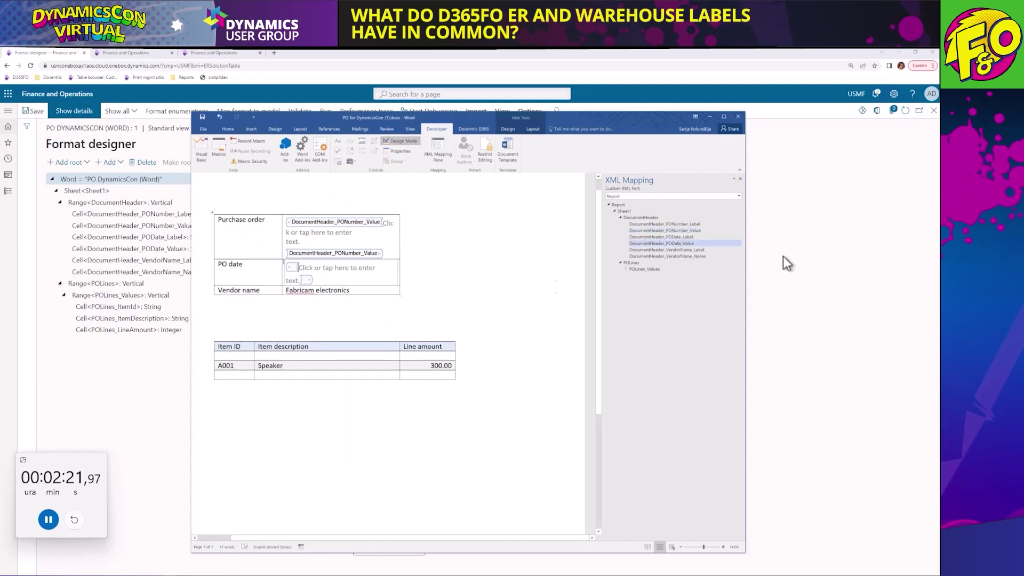
# - Set the PO date control's title and tag to DocumentHeader_PODate_Value
pyautogui.click(415, 334)
pyautogui.press('BackSpace')
pyautogui.press('BackSpace')
pyautogui.press('BackSpace')
pyautogui.press('BackSpace')
pyautogui.press('BackSpace')
pyautogui.press('BackSpace')
pyautogui.write('Date')
pyautogui.doubleClick(417, 334)
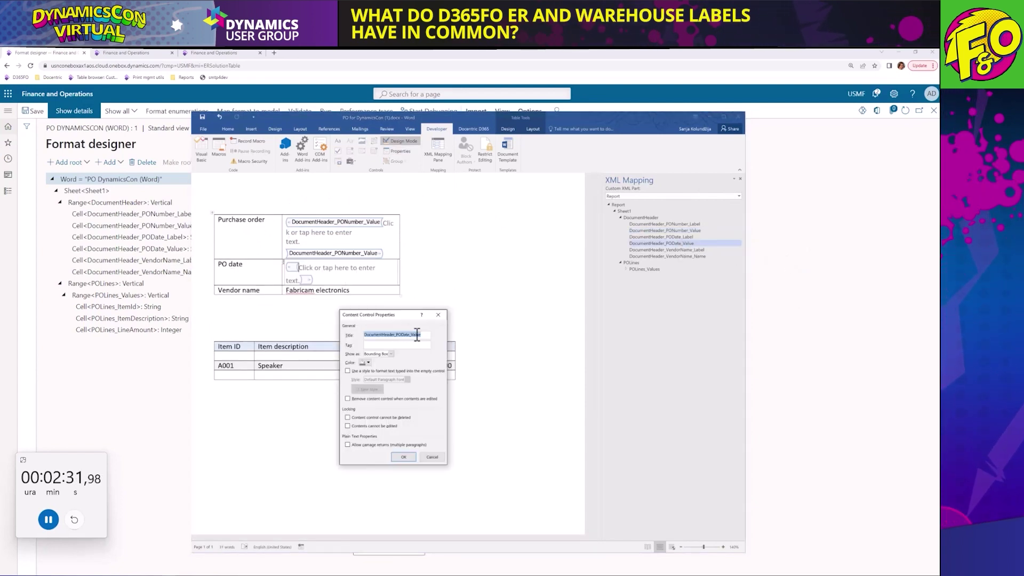
pyautogui.press('Return')
# - Replace the vendor name value with a content control mapped to DocumentHeader_VendorName_Name, titled and tagged DocumentHeader_VendorName_Value
pyautogui.moveTo(286, 300); pyautogui.dragTo(350, 301)
pyautogui.rightClick(673, 255)
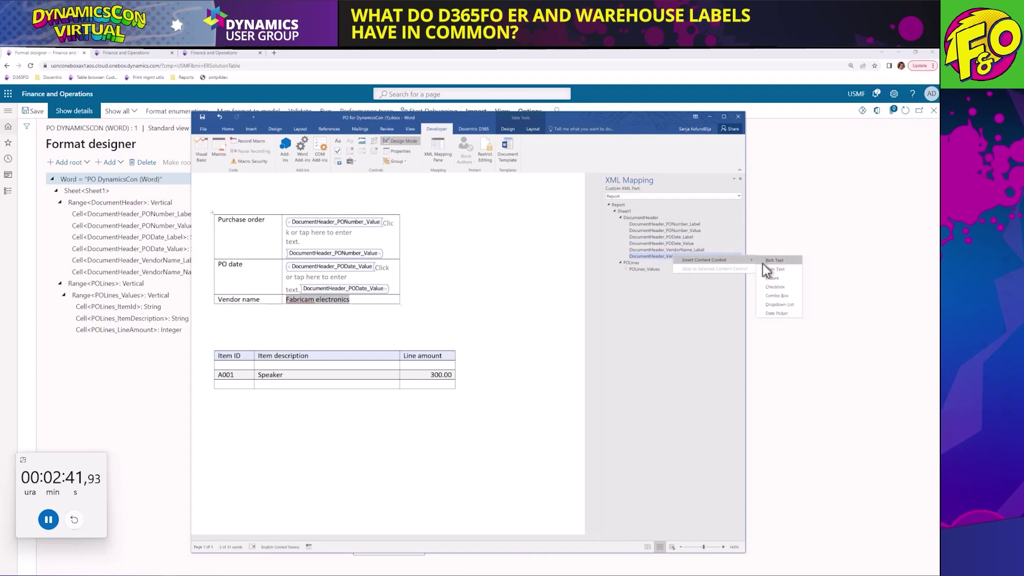
pyautogui.click(762, 263)
pyautogui.click(398, 151)
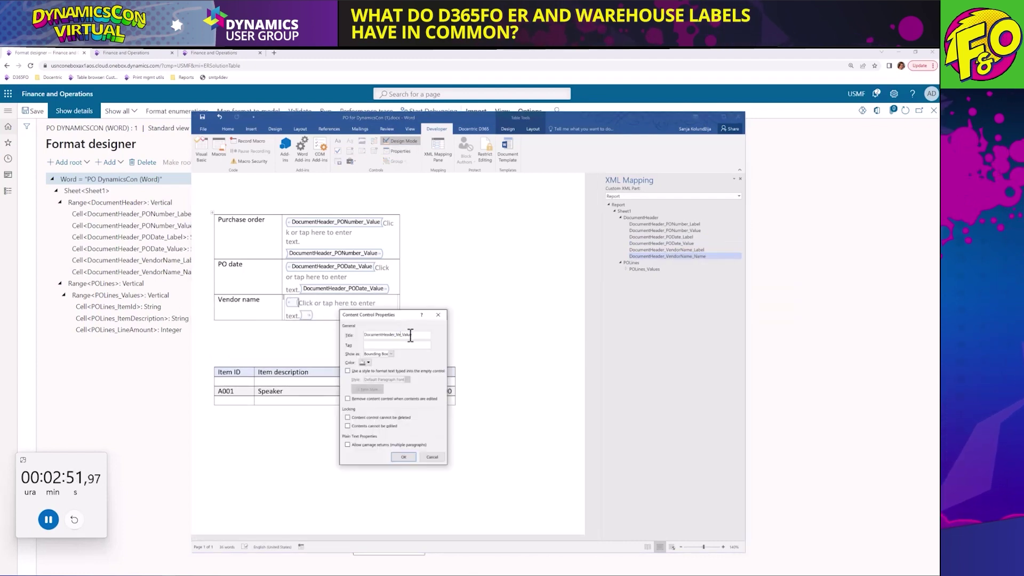
pyautogui.press('Return')
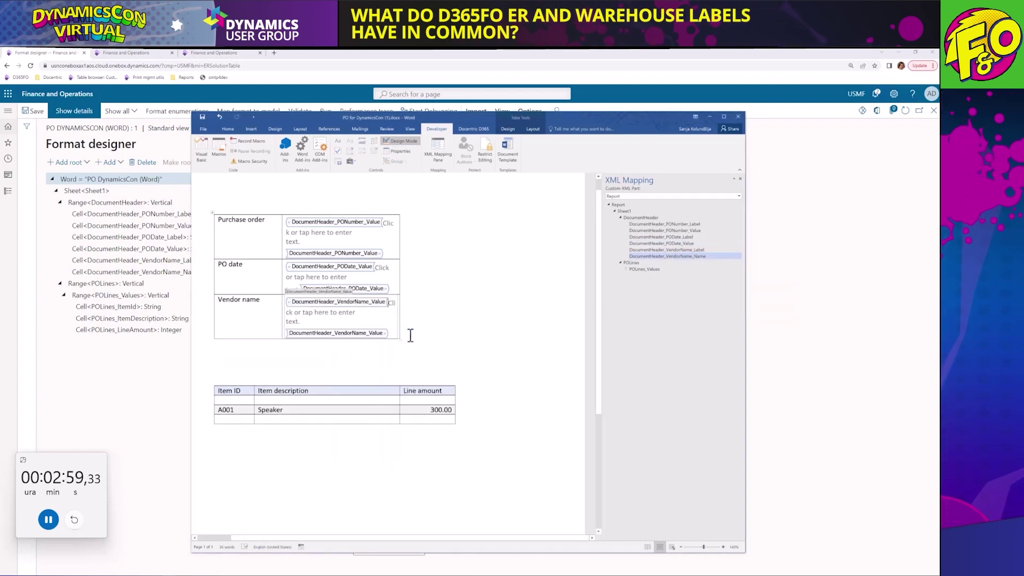
# - Wrap the A001 item row of the lines table in a repeating content control mapped to POLines_Values
pyautogui.click(206, 411)
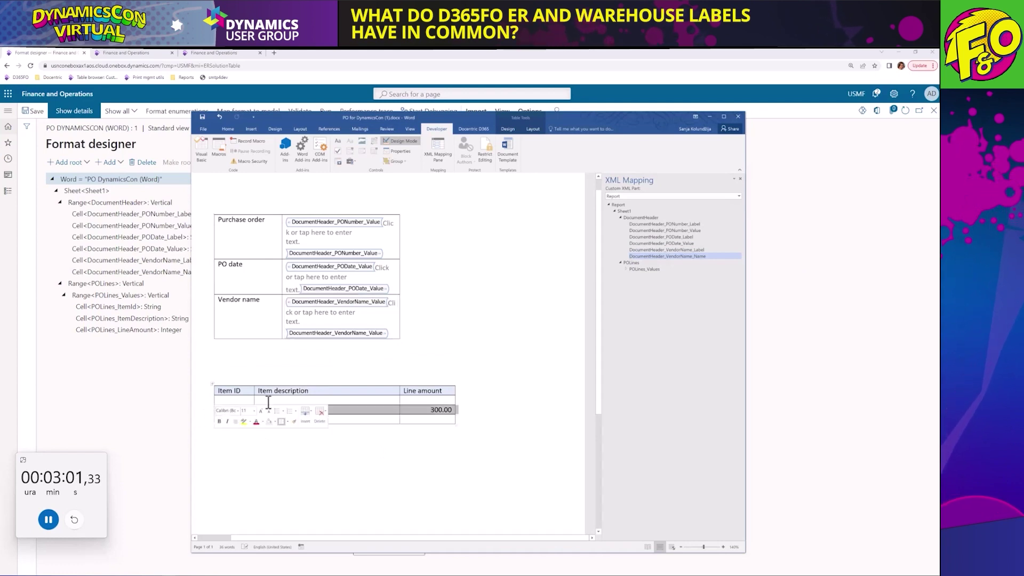
pyautogui.click(625, 269)
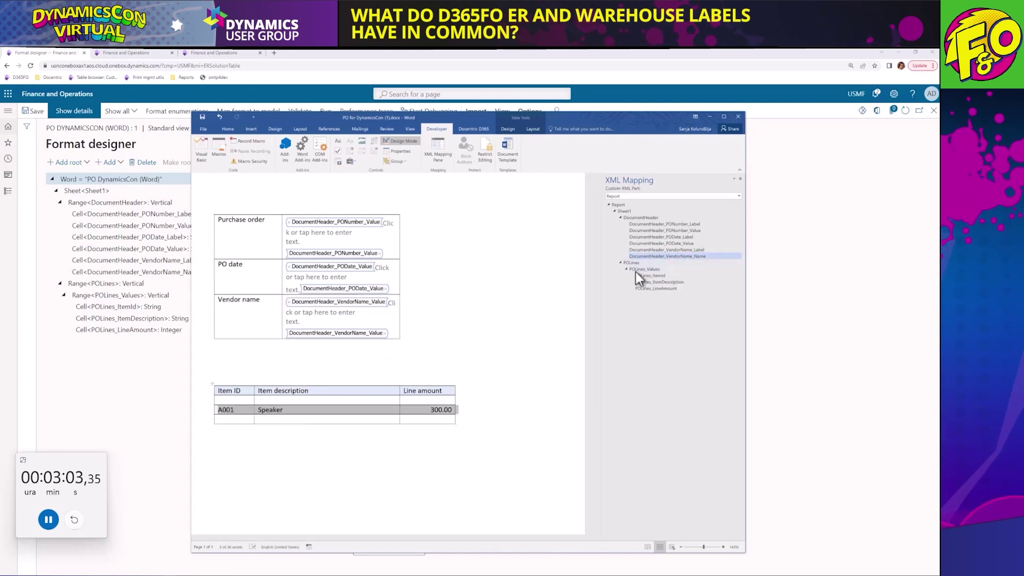
pyautogui.rightClick(646, 269)
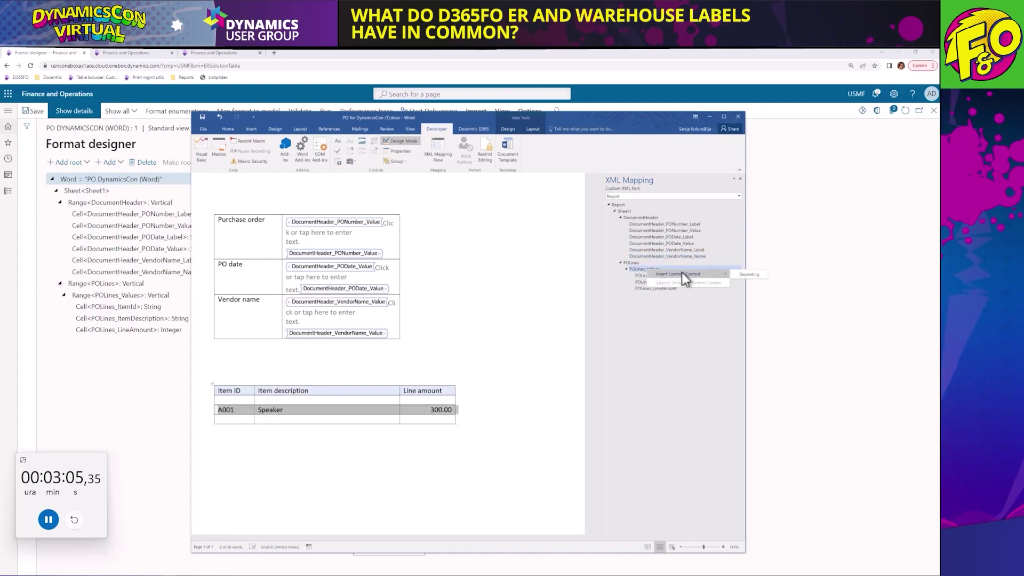
pyautogui.moveTo(681, 273)
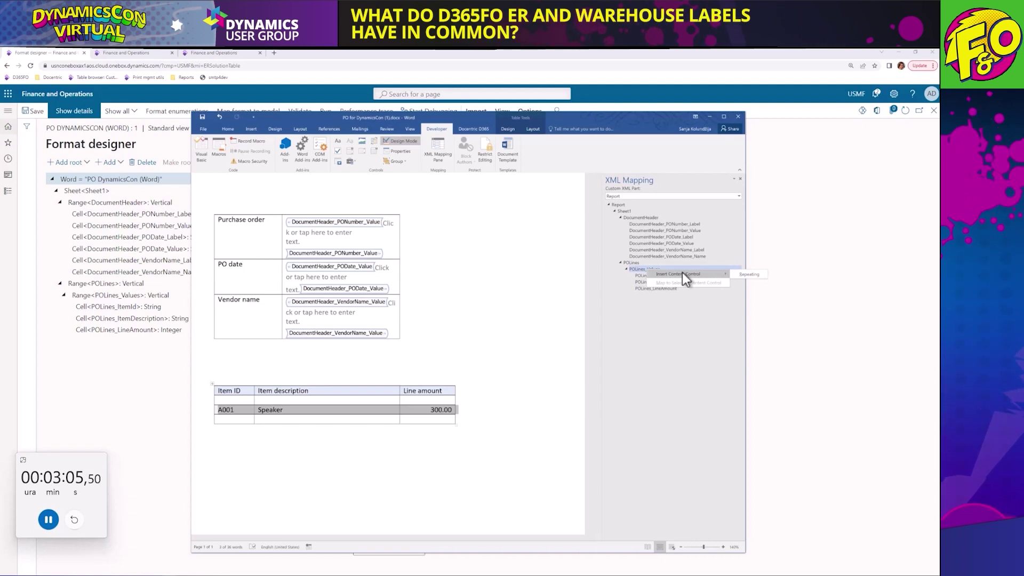
pyautogui.click(747, 274)
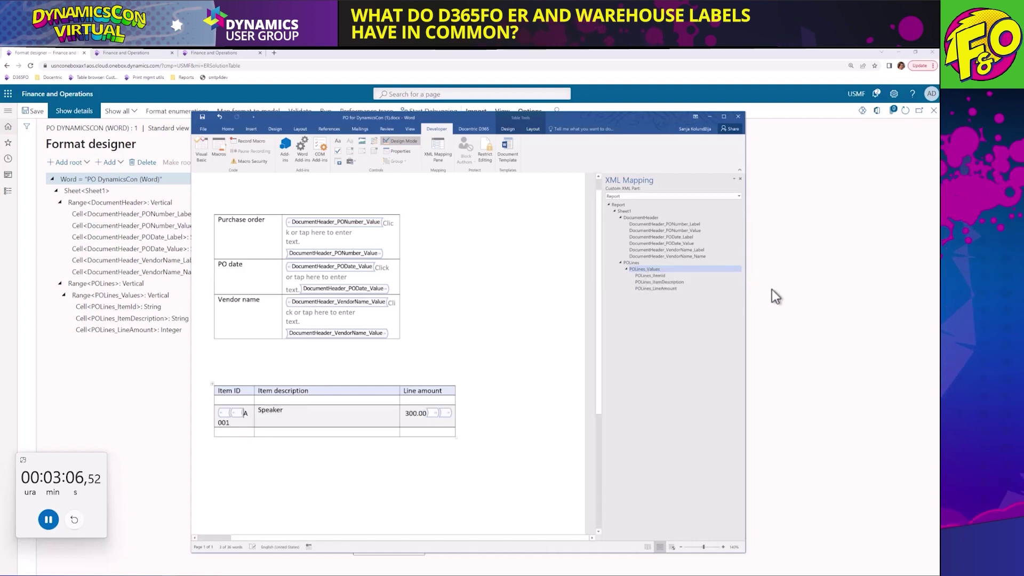
# - Replace the item ID value with a plain text content control mapped to POLines_ItemId, using POLines_ItemId as its title and tag
pyautogui.click(246, 416)
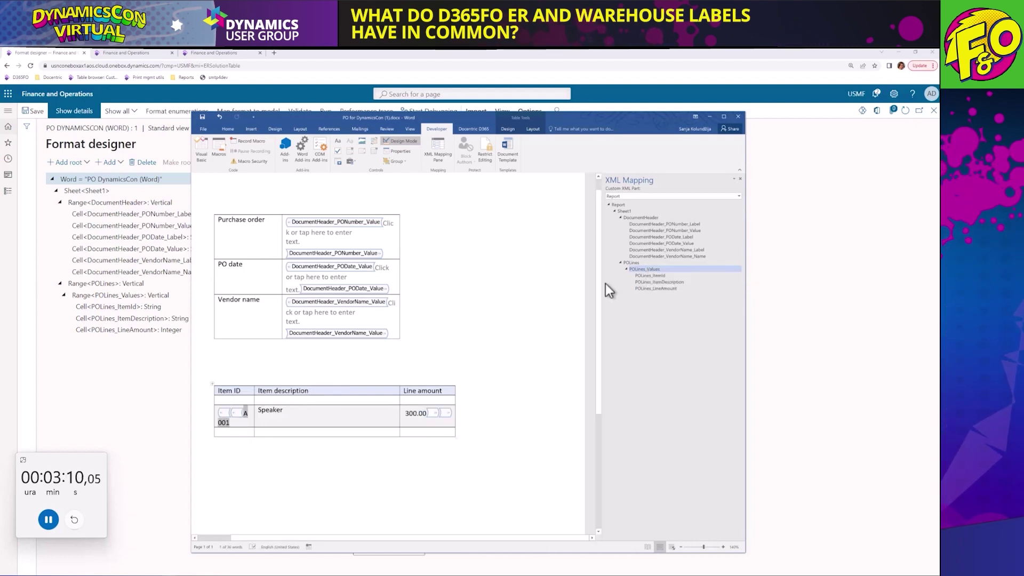
pyautogui.rightClick(646, 276)
pyautogui.click(746, 289)
pyautogui.click(399, 151)
pyautogui.write('POLines_ItemId')
pyautogui.hotkey('ctrl', 'a')
pyautogui.hotkey('ctrl', 'c')
pyautogui.press('Tab')
pyautogui.hotkey('ctrl', 'v')
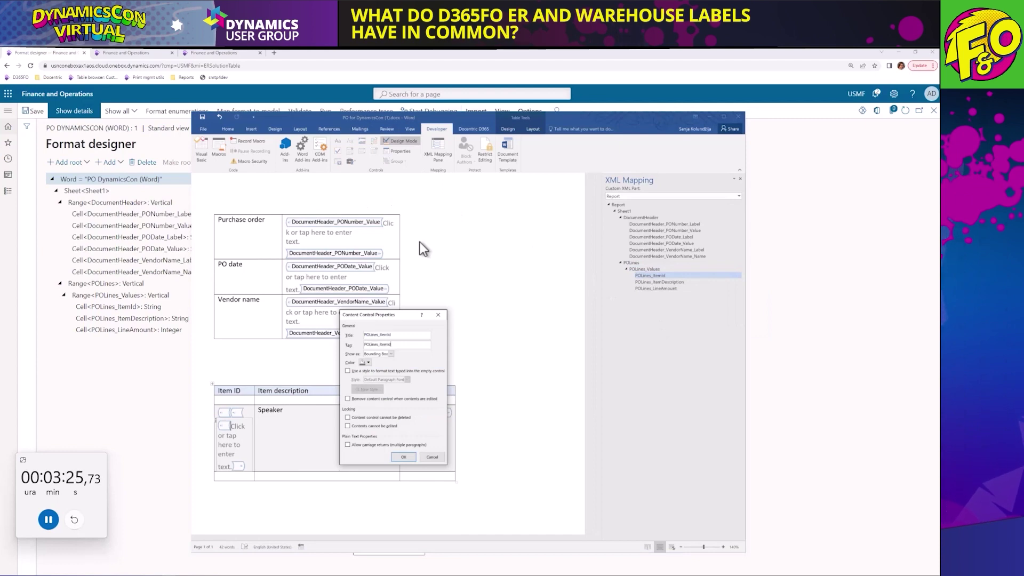
pyautogui.press('Return')
# - Replace the item description value with a content control mapped to POLines_ItemDescription, titled and tagged POLines_ItemDescription
pyautogui.doubleClick(271, 410)
pyautogui.rightClick(680, 282)
pyautogui.click(780, 294)
pyautogui.click(399, 151)
pyautogui.write('POLines_ItemDescription')
pyautogui.hotkey('ctrl', 'a')
pyautogui.hotkey('ctrl', 'c')
pyautogui.press('Tab')
pyautogui.hotkey('ctrl', 'v')
pyautogui.press('Return')
# - Replace the line amount value with a content control mapped to POLines_LineAmount, titled and tagged POLines_LineAmount
pyautogui.doubleClick(408, 414)
pyautogui.rightClick(649, 289)
pyautogui.click(749, 301)
pyautogui.click(400, 152)
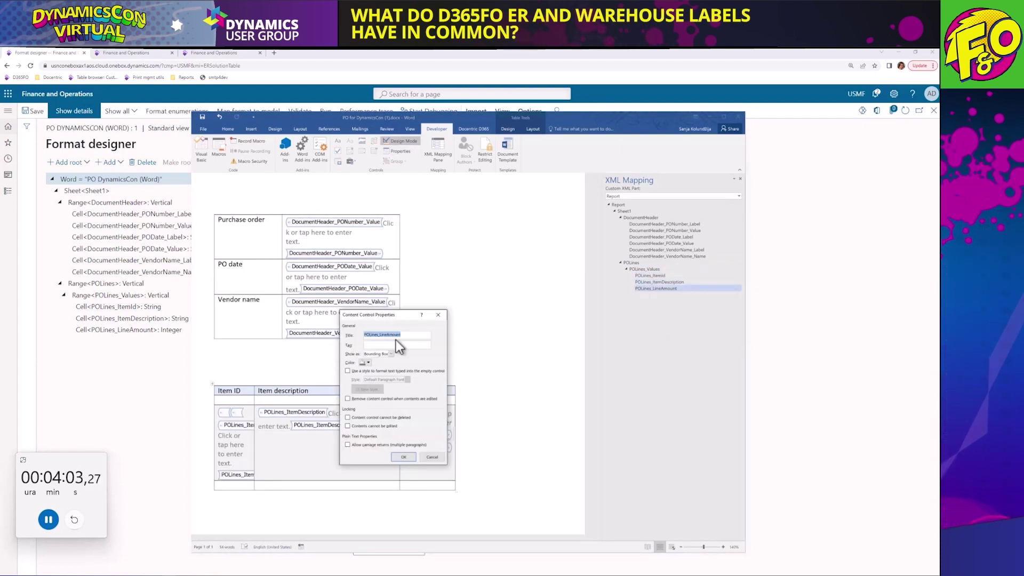
pyautogui.hotkey('ctrl', 'c')
pyautogui.press('Tab')
pyautogui.hotkey('ctrl', 'v')
pyautogui.press('Return')
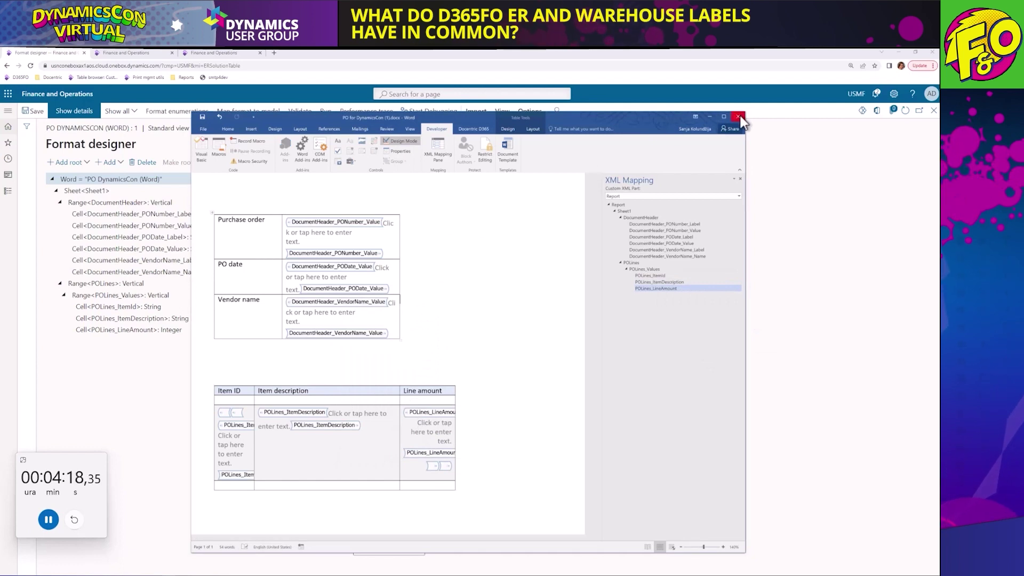
# - Close the Word template and delete the existing PO DynamicsCon (Word) attachment of the format
pyautogui.click(739, 117)
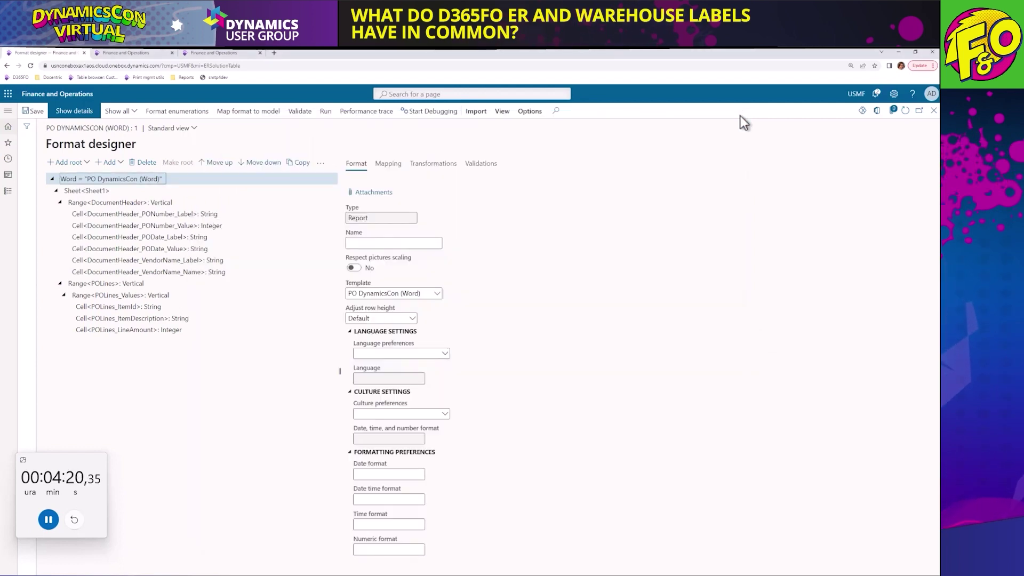
pyautogui.click(380, 193)
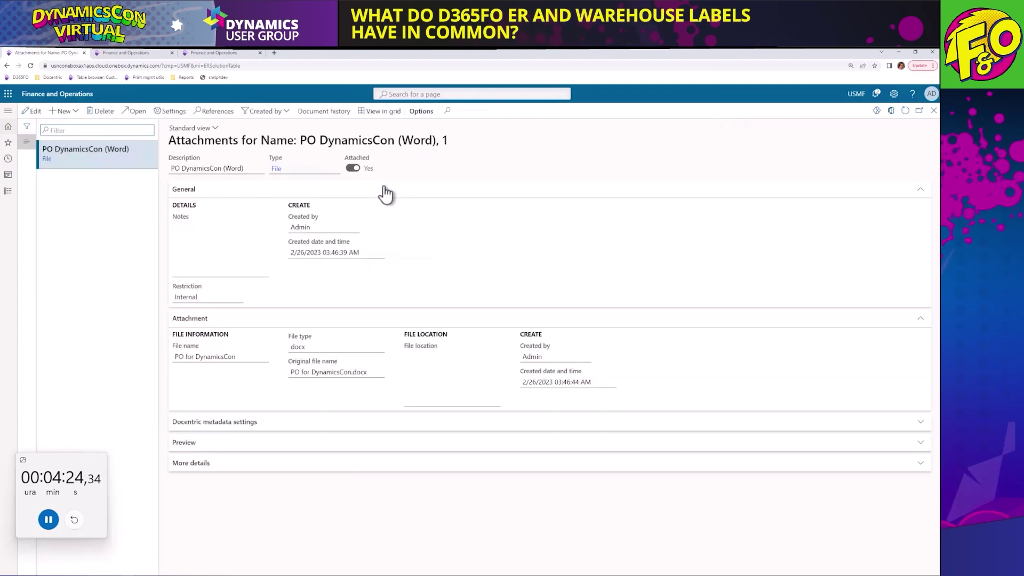
pyautogui.click(102, 112)
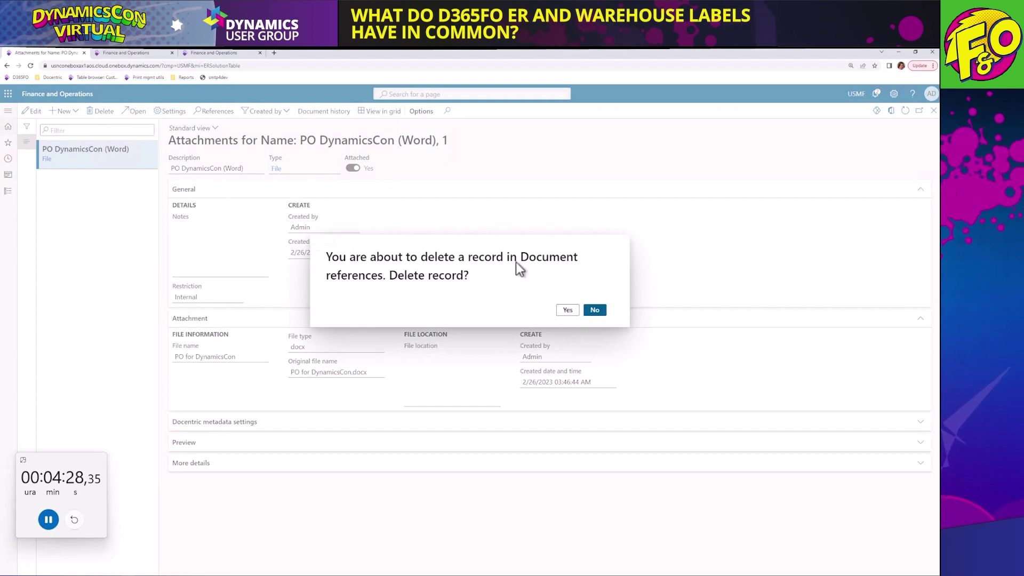
pyautogui.click(567, 309)
# - Add a new file attachment to the format and upload PO for DynamicsCon.docx
pyautogui.click(66, 119)
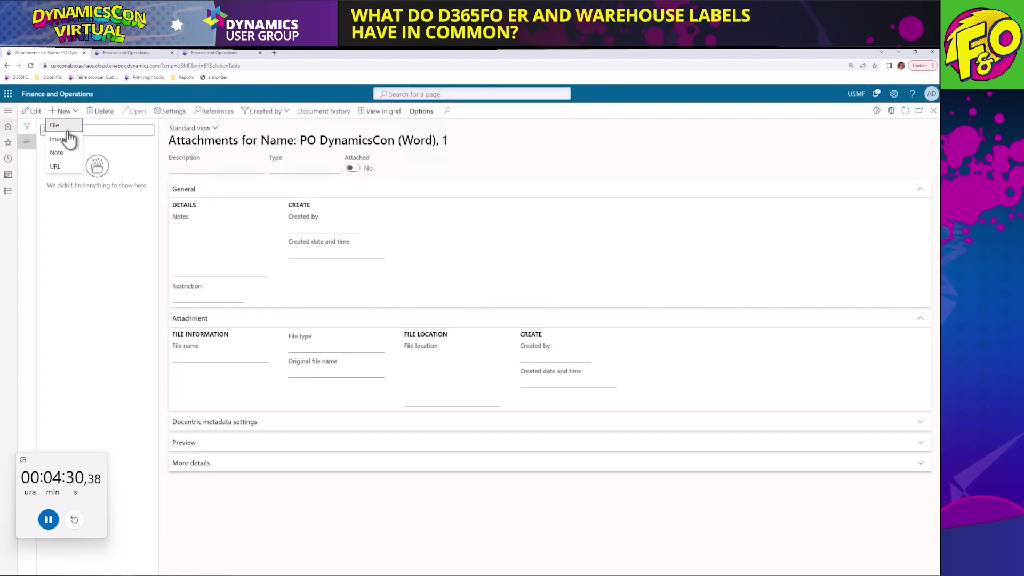
pyautogui.click(67, 132)
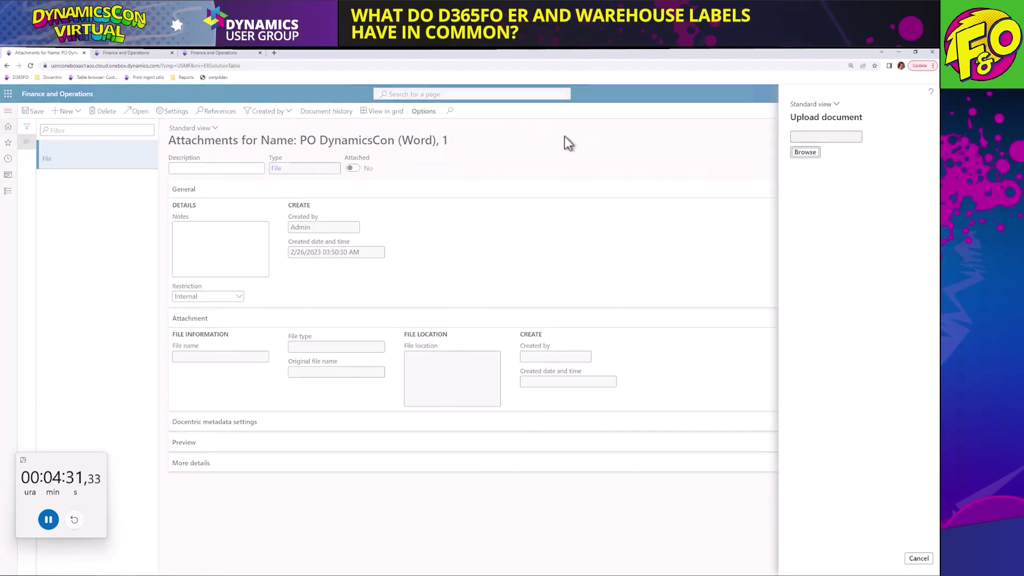
pyautogui.click(805, 153)
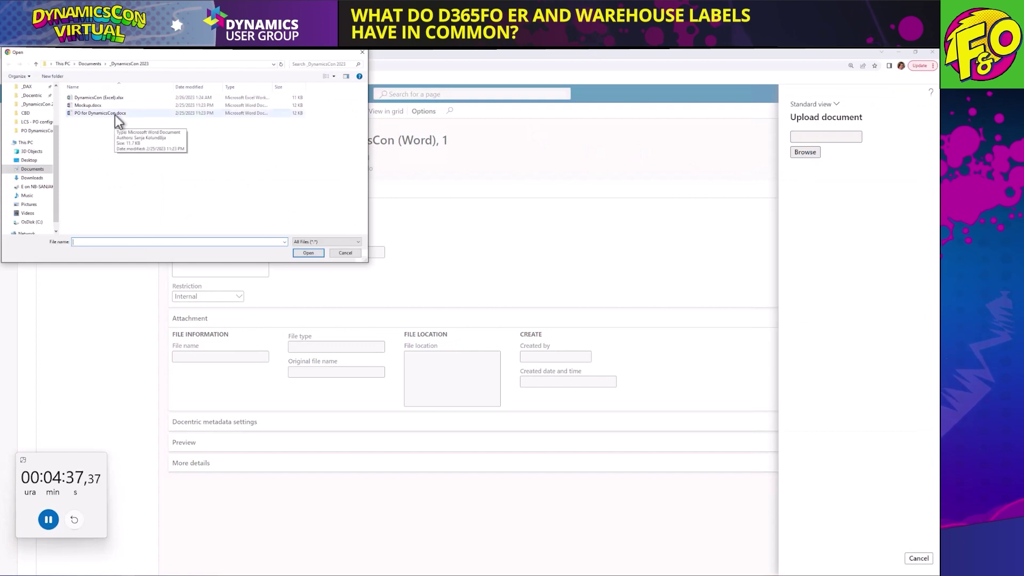
pyautogui.doubleClick(114, 114)
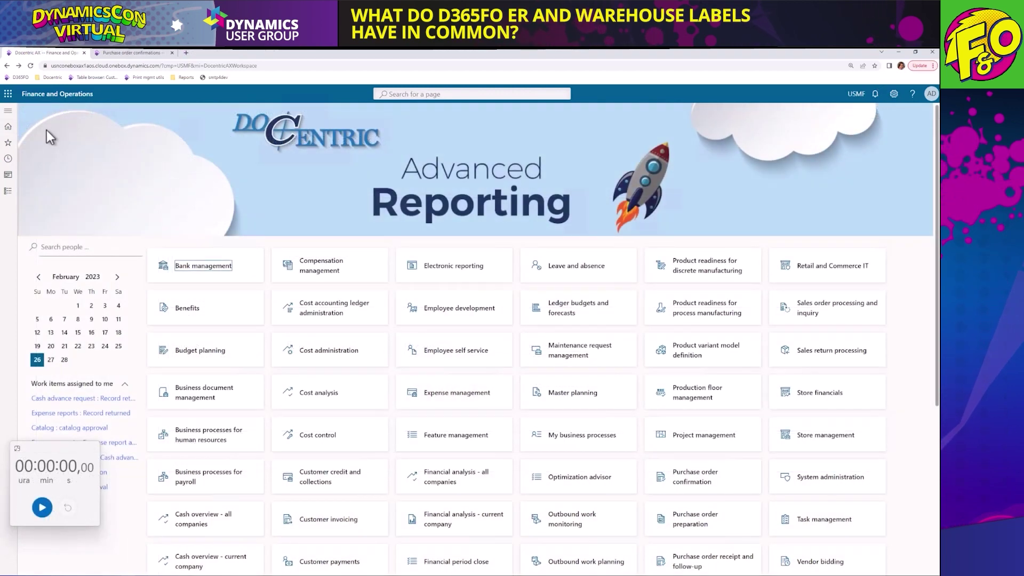
# - Filter the Docentric AX reports by report ID "purch" and open the data source generation options of PurchPurchaseOrder.Report
pyautogui.click(8, 142)
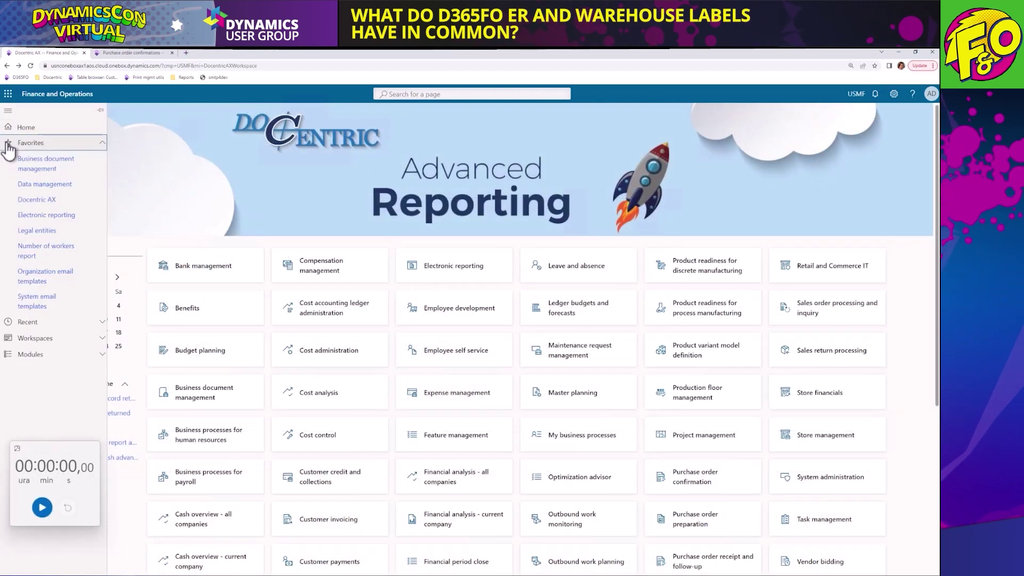
pyautogui.click(27, 198)
pyautogui.click(75, 215)
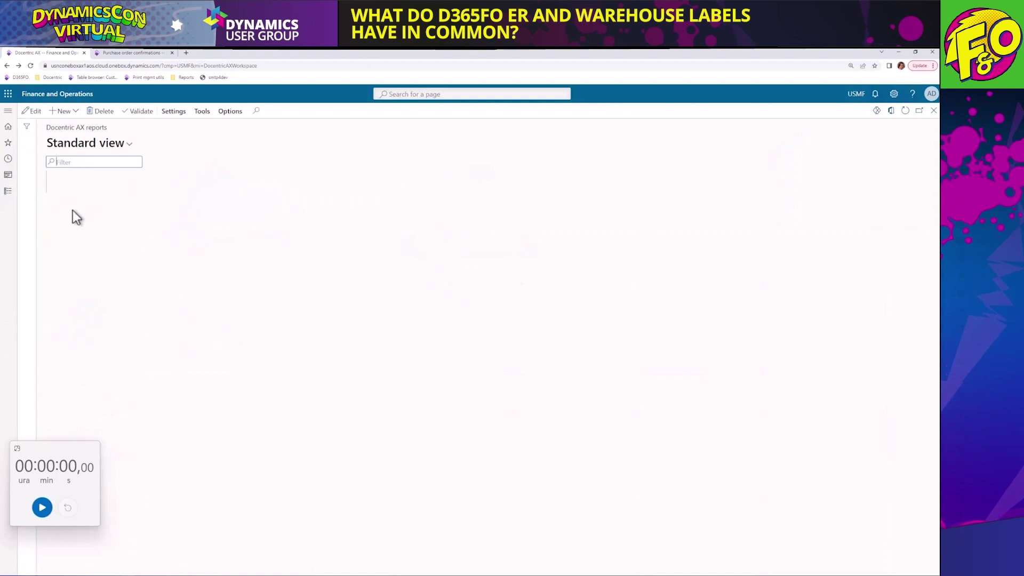
pyautogui.write('purch')
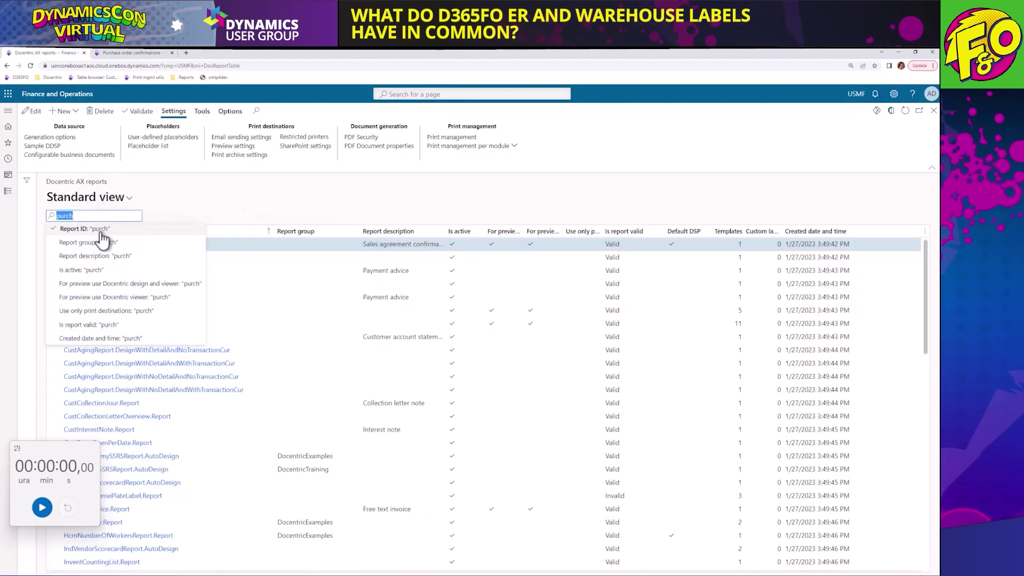
pyautogui.press('Return')
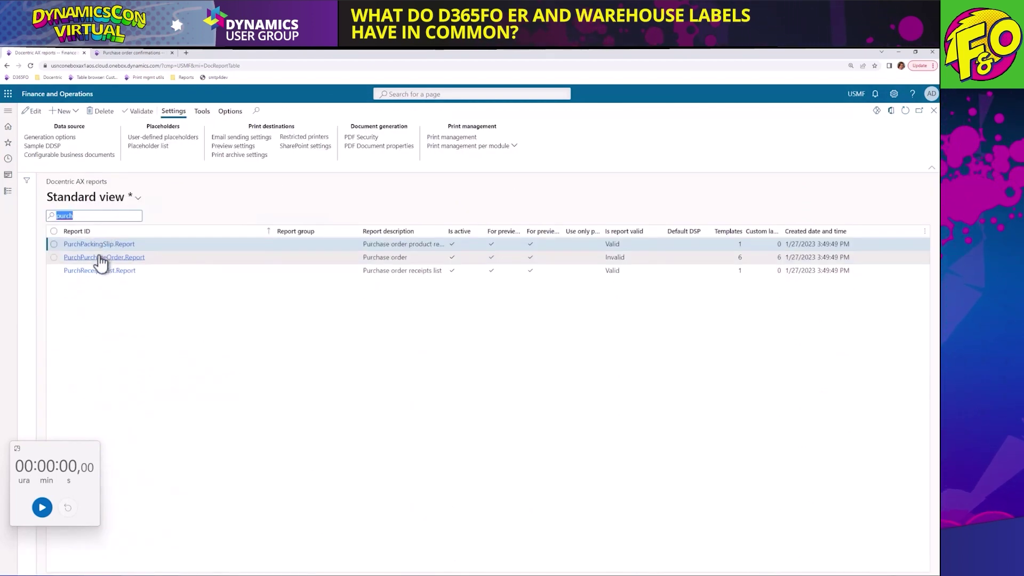
pyautogui.click(101, 257)
pyautogui.click(54, 137)
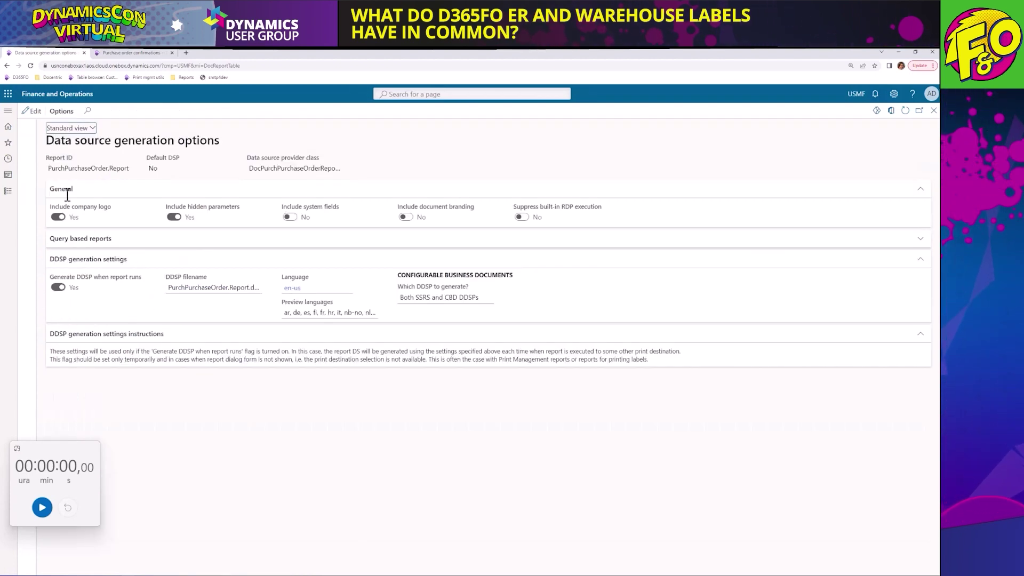
# - Preview the purchase order confirmation 000006-1 to generate the report document and its DDSP files
pyautogui.click(126, 52)
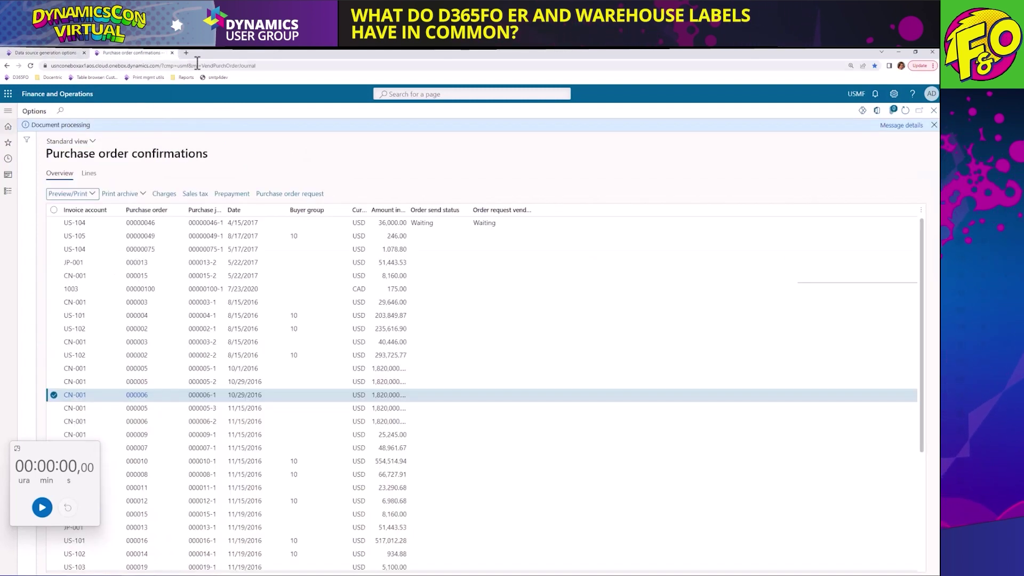
pyautogui.click(97, 196)
pyautogui.click(84, 222)
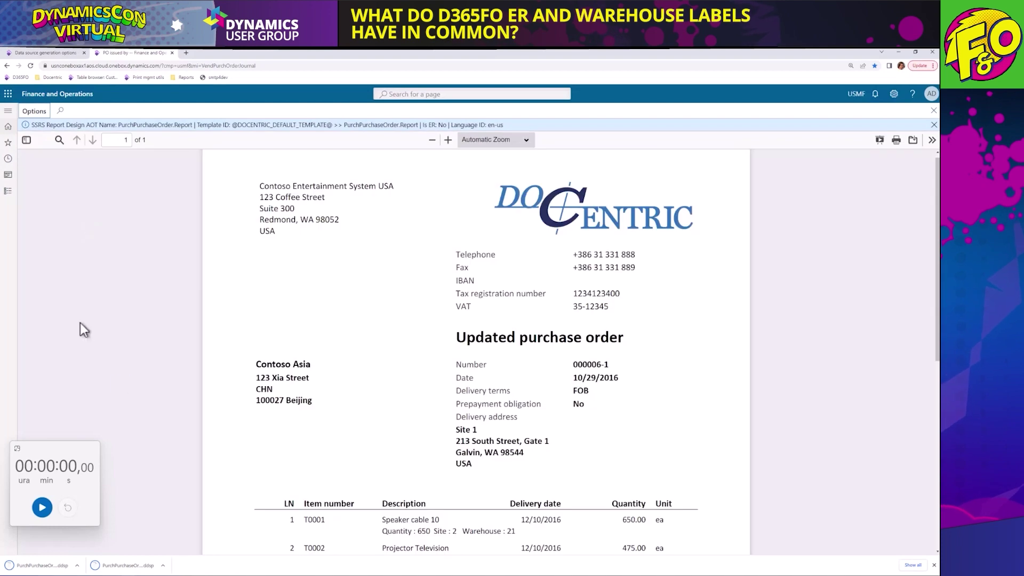
# - Start the stopwatch, open PO for DynamicsCon - Docentric.docx in Word and bring up the Docentric D365 tools
pyautogui.click(41, 507)
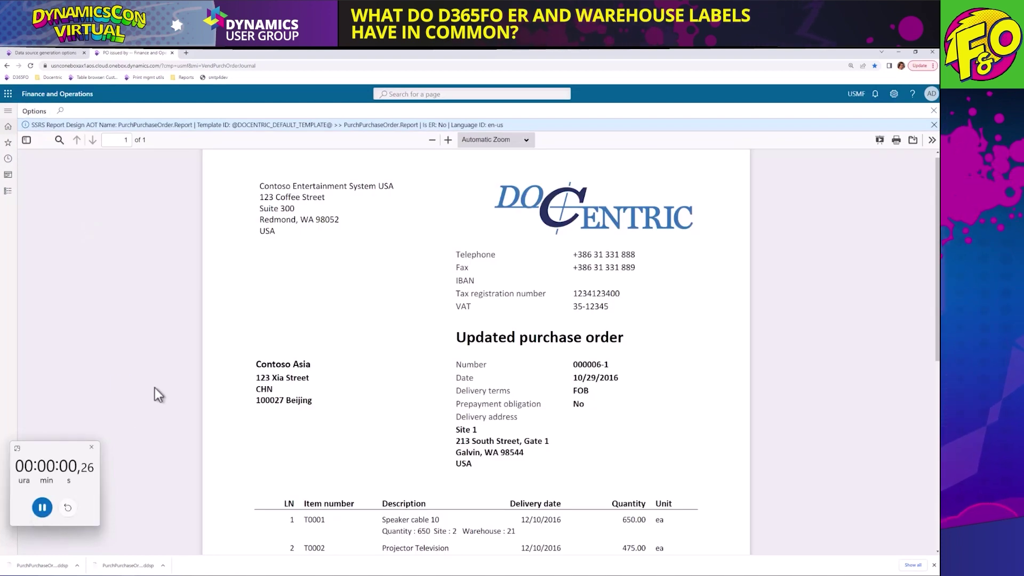
pyautogui.hotkey('alt', 'Tab')
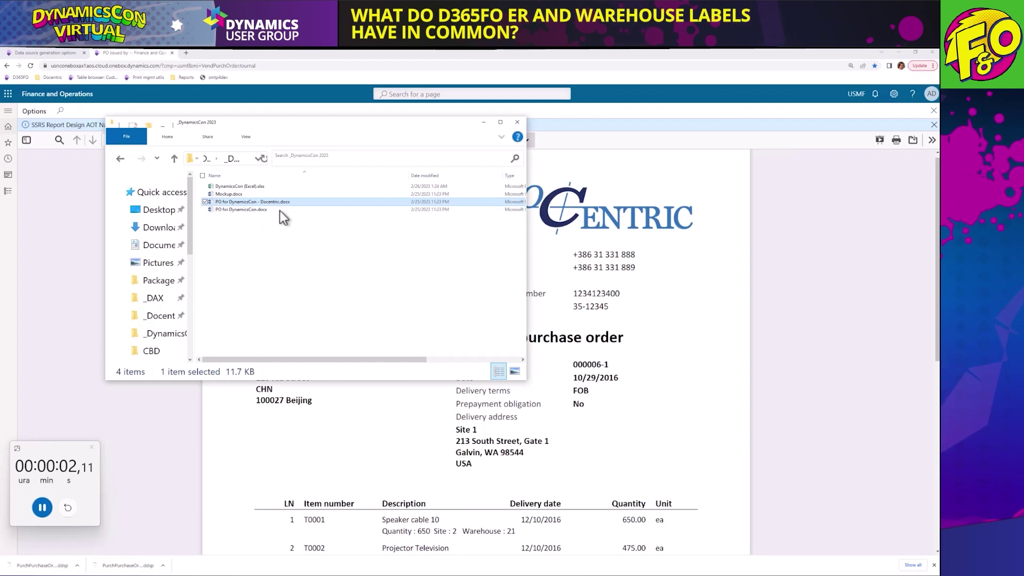
pyautogui.doubleClick(283, 203)
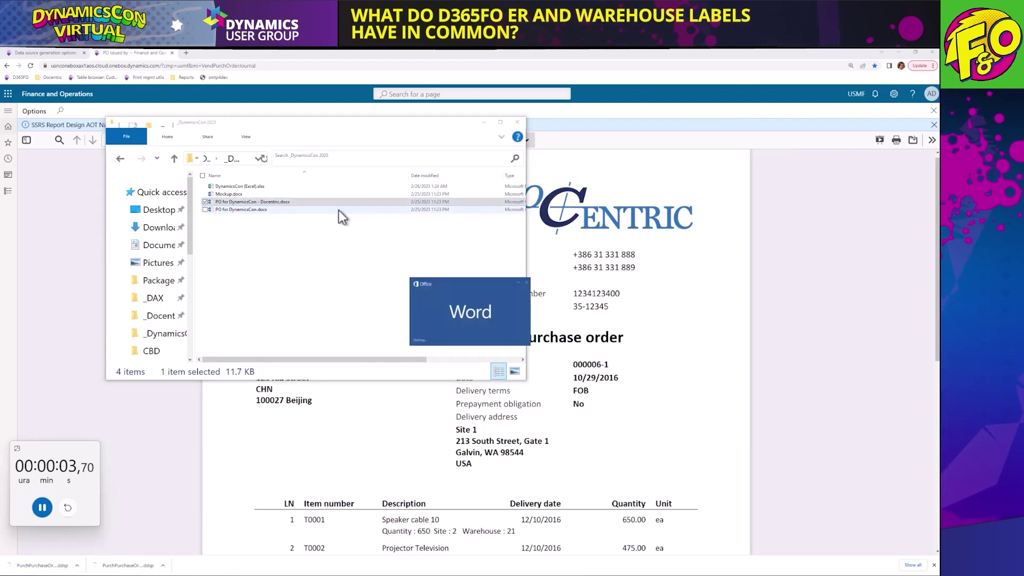
pyautogui.click(281, 64)
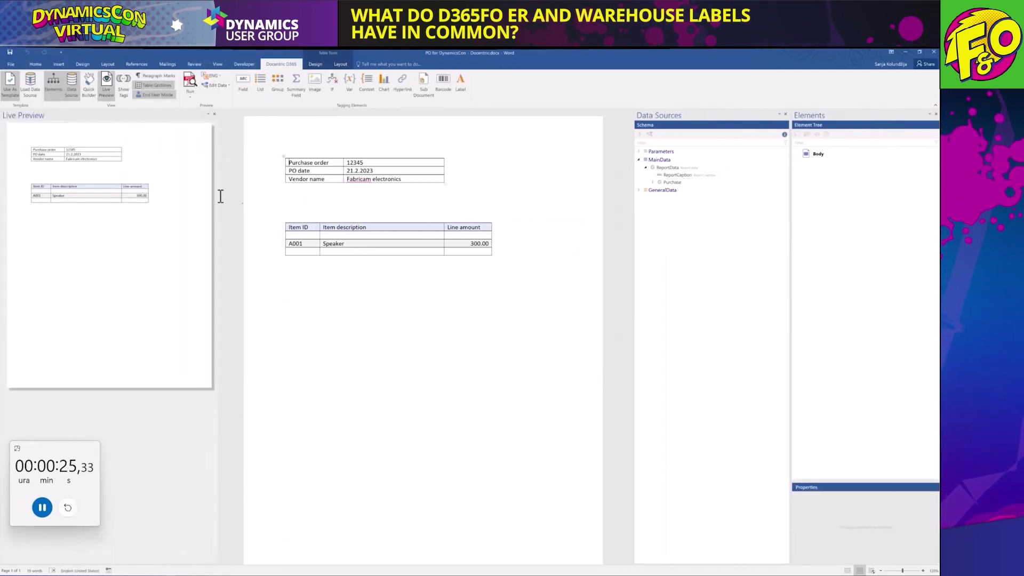
pyautogui.doubleClick(370, 162)
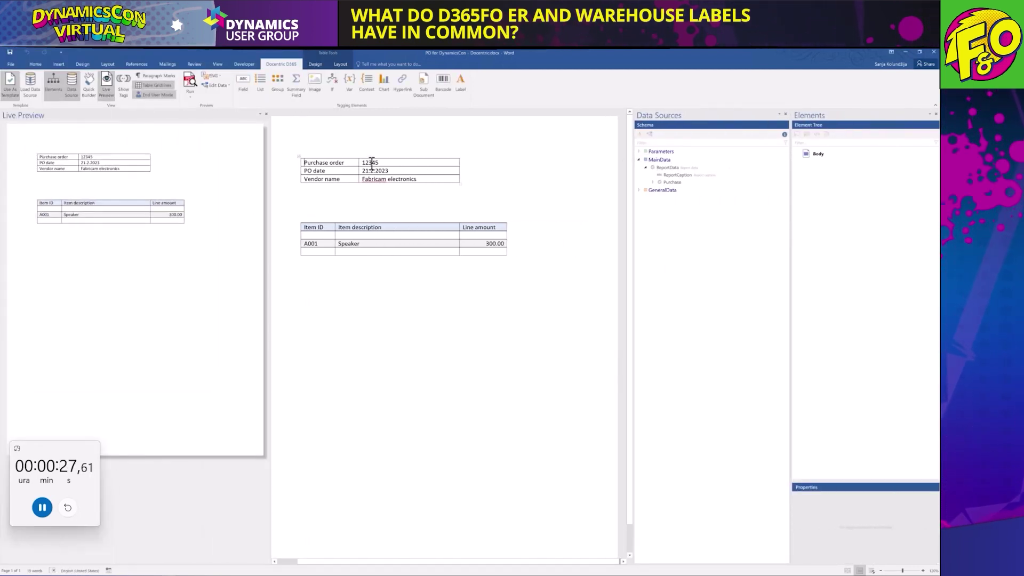
pyautogui.click(241, 82)
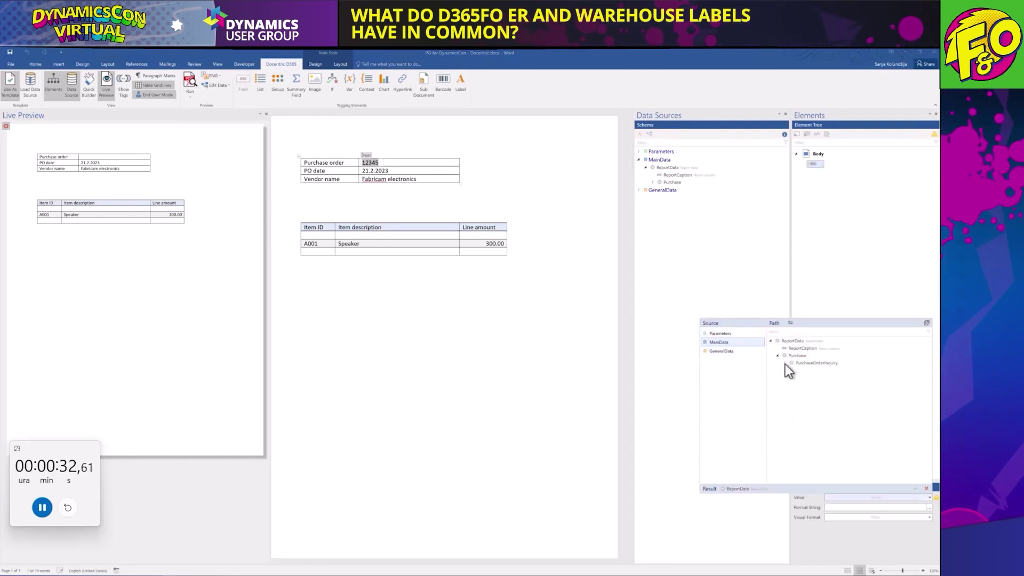
pyautogui.click(787, 363)
pyautogui.doubleClick(804, 385)
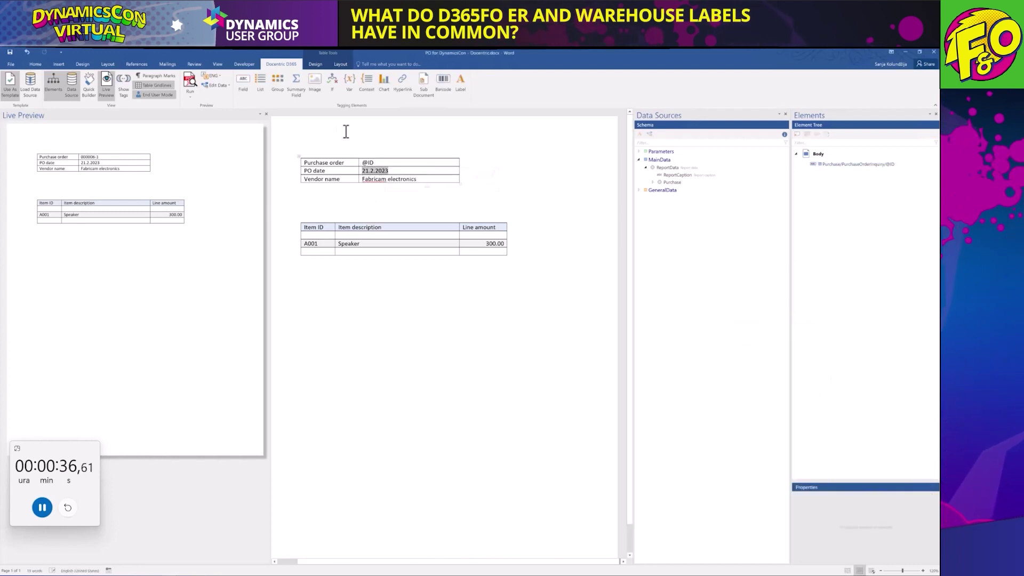
pyautogui.click(243, 82)
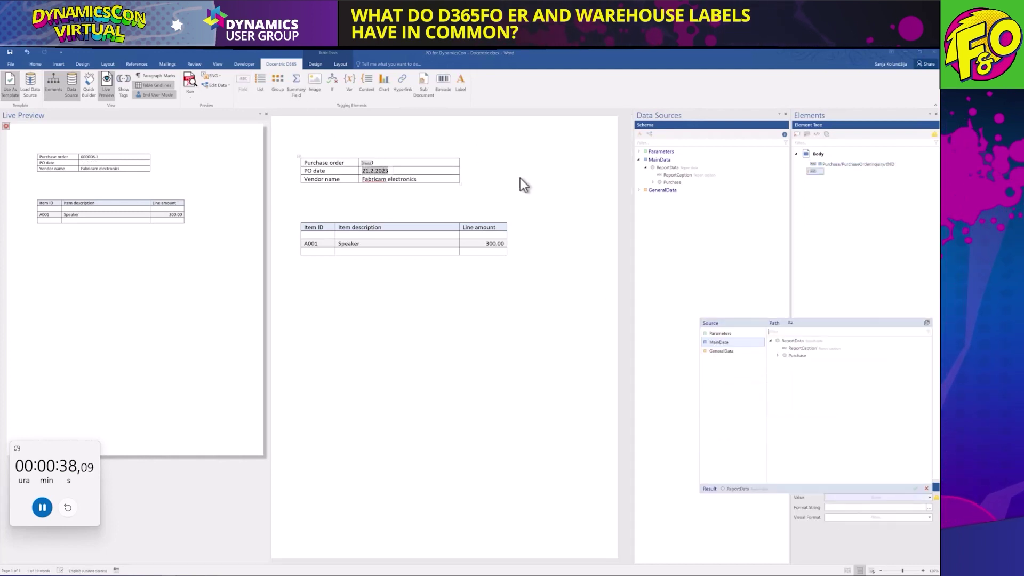
pyautogui.click(779, 355)
pyautogui.click(784, 363)
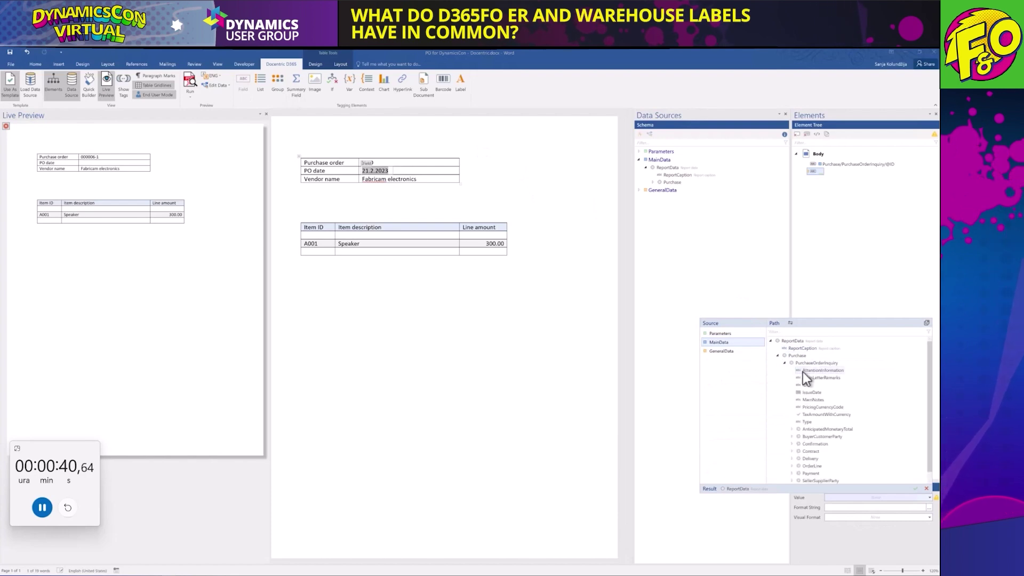
pyautogui.doubleClick(810, 392)
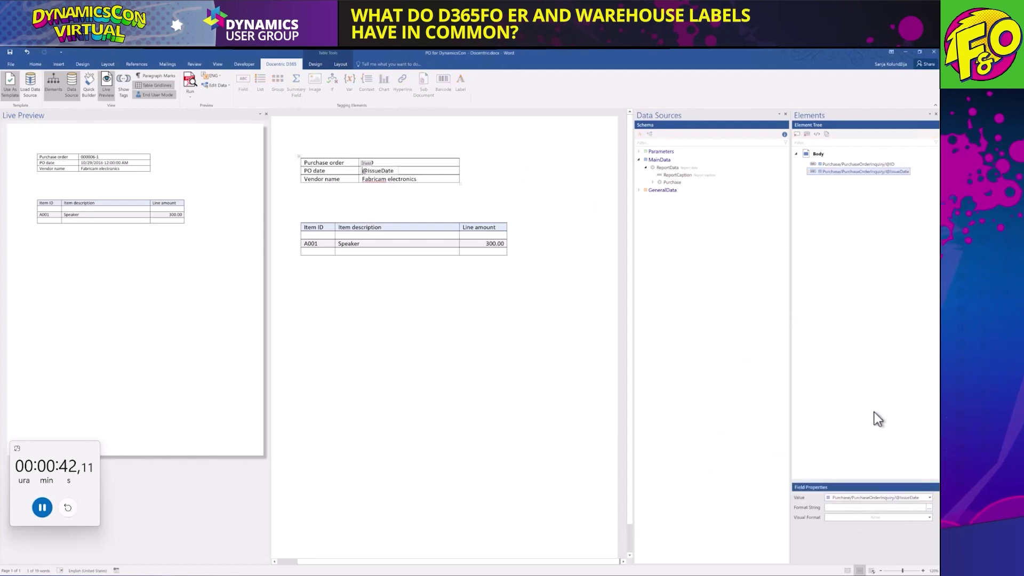
pyautogui.click(928, 507)
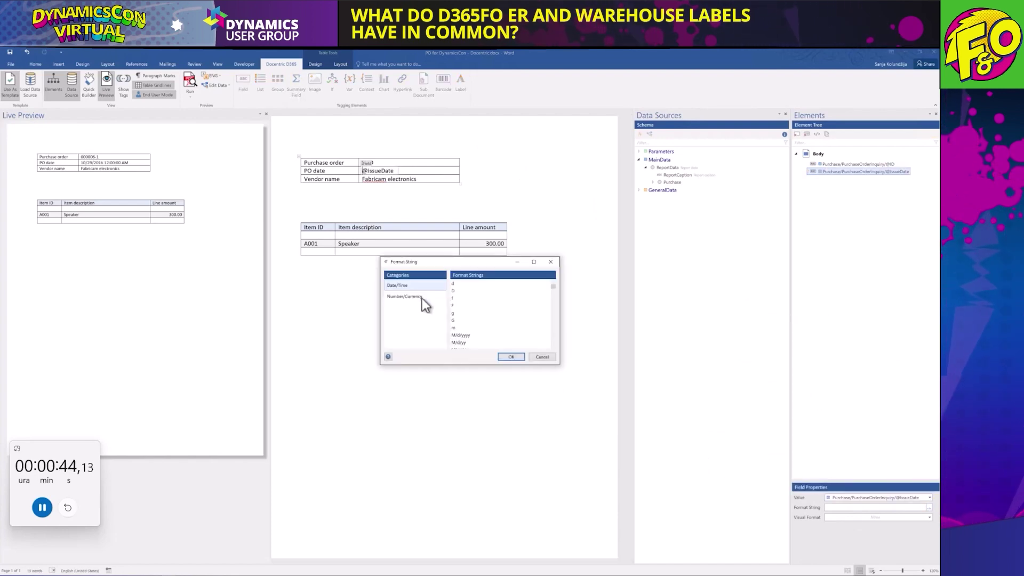
pyautogui.doubleClick(454, 283)
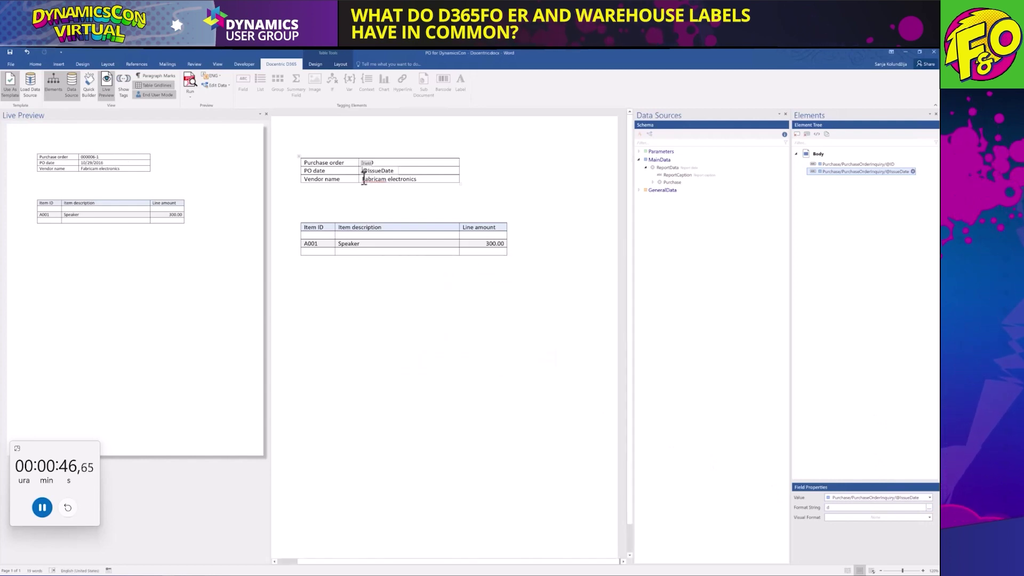
pyautogui.moveTo(367, 179); pyautogui.dragTo(417, 179)
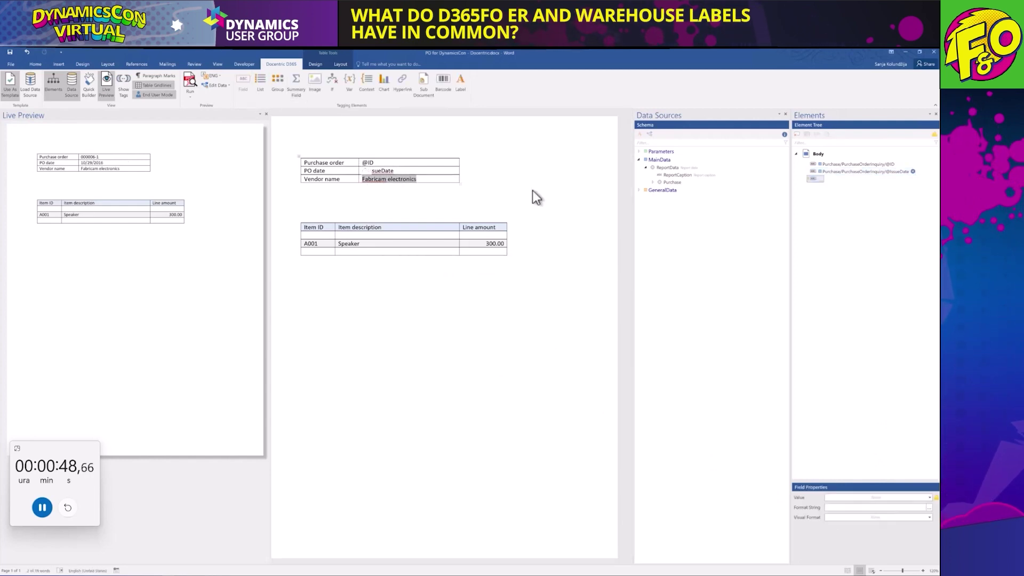
pyautogui.click(777, 355)
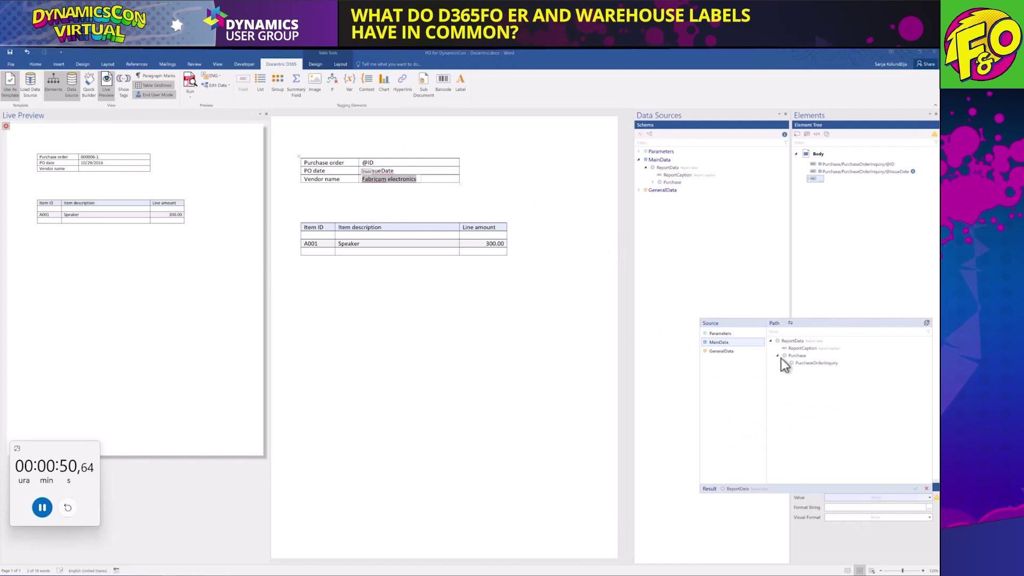
pyautogui.click(785, 362)
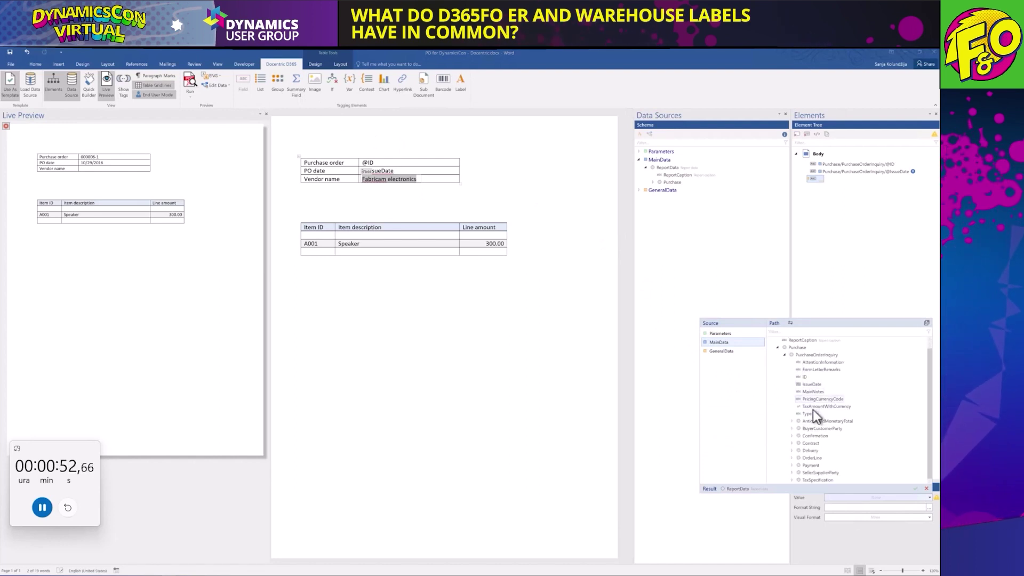
pyautogui.click(791, 473)
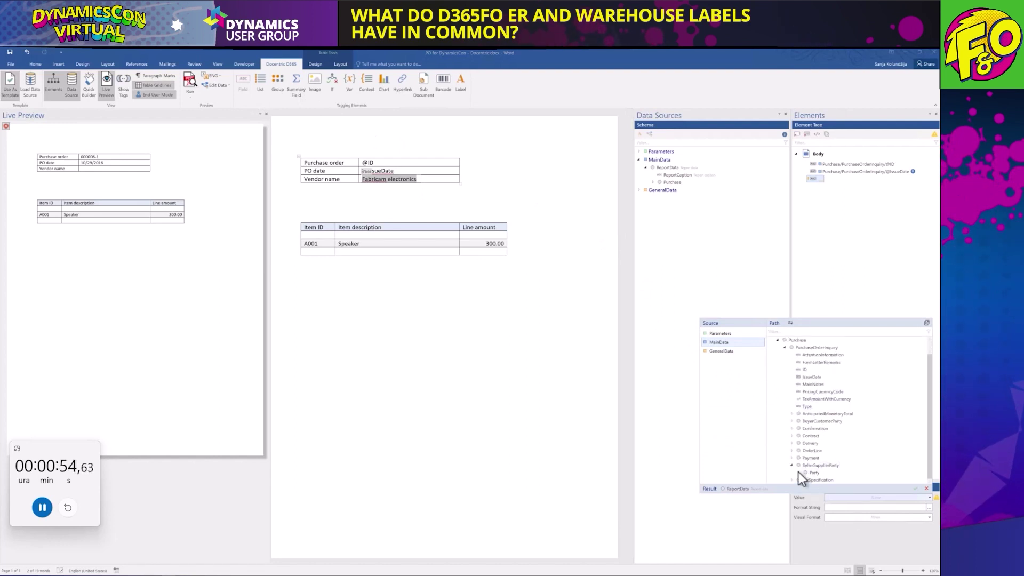
pyautogui.click(798, 473)
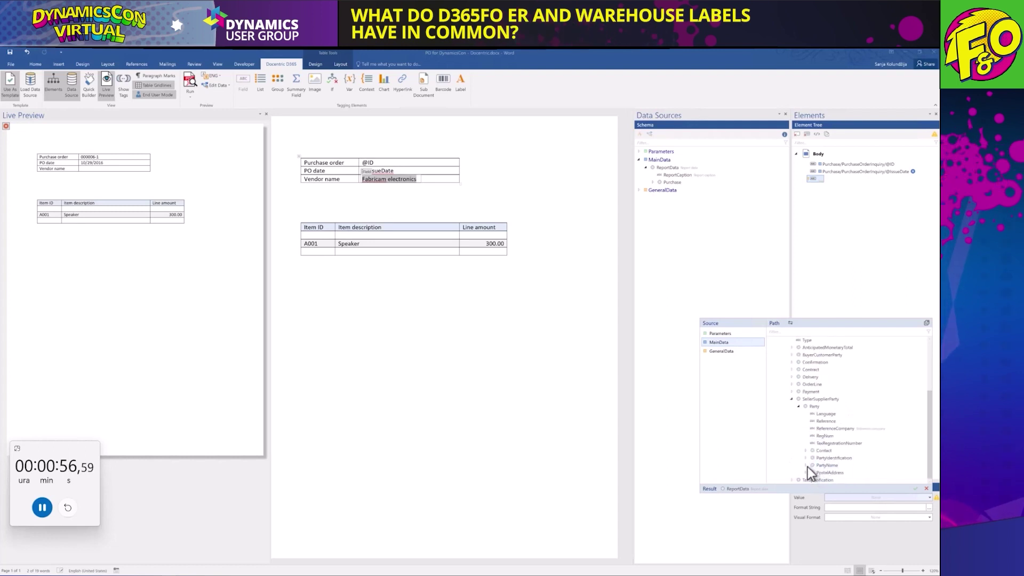
pyautogui.click(806, 466)
pyautogui.doubleClick(824, 463)
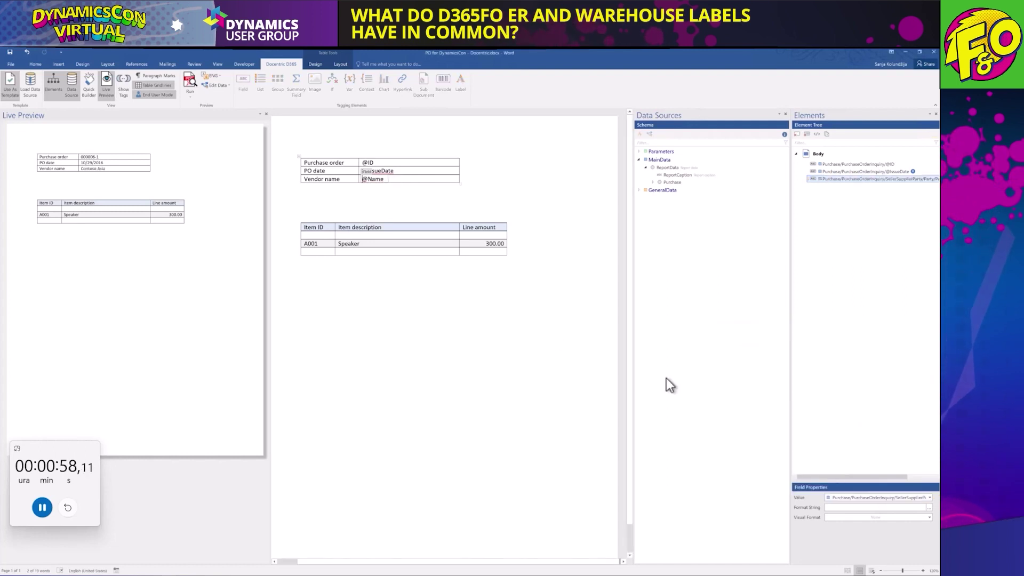
# - Tag the item row of the lines table with a List element bound to Purchase/PurchaseOrderInquiry/OrderLine/LineItem
pyautogui.click(297, 243)
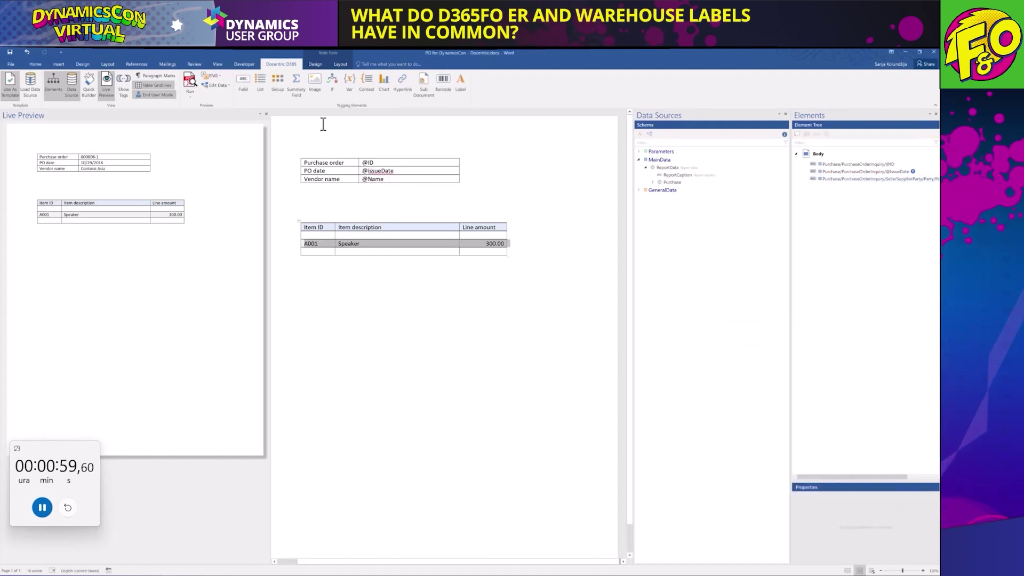
pyautogui.click(260, 82)
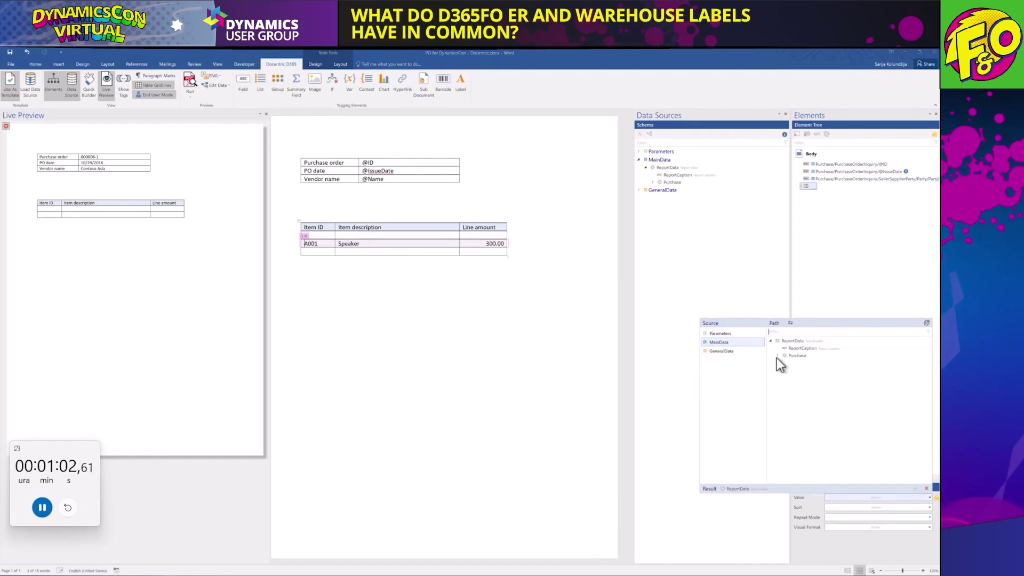
pyautogui.click(778, 356)
pyautogui.click(785, 363)
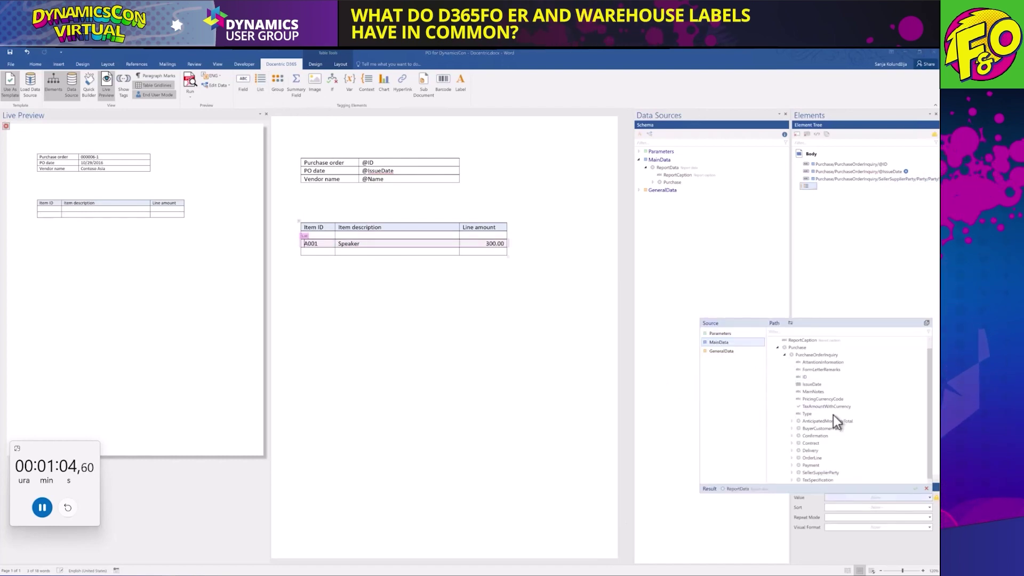
pyautogui.click(791, 457)
pyautogui.doubleClick(817, 458)
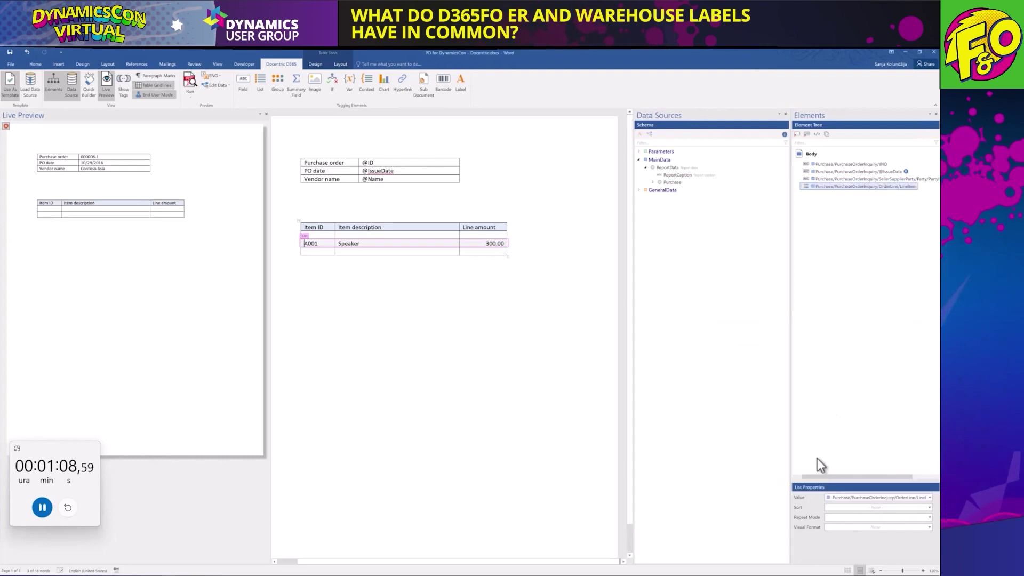
pyautogui.click(313, 243)
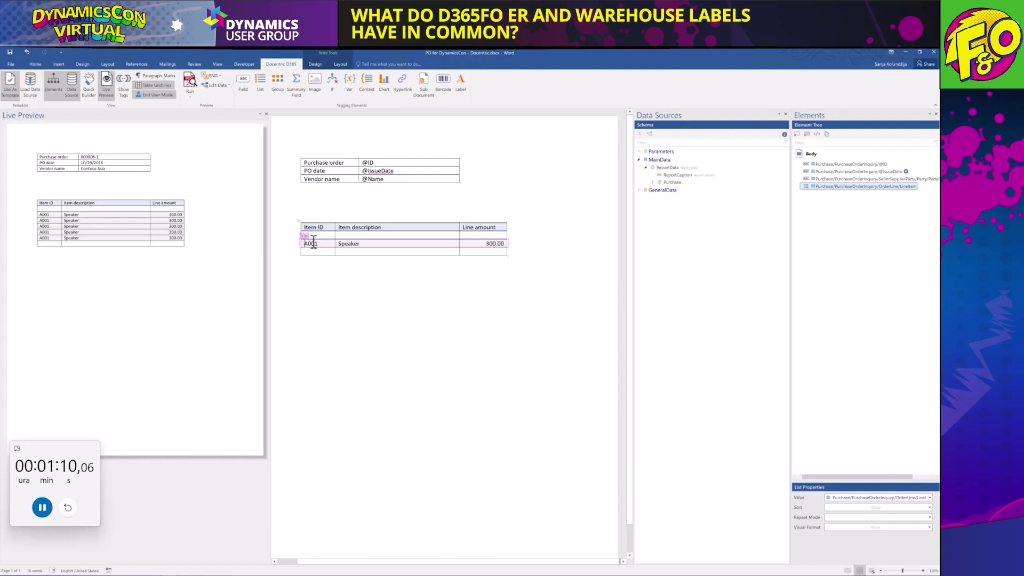
pyautogui.doubleClick(313, 243)
pyautogui.click(241, 85)
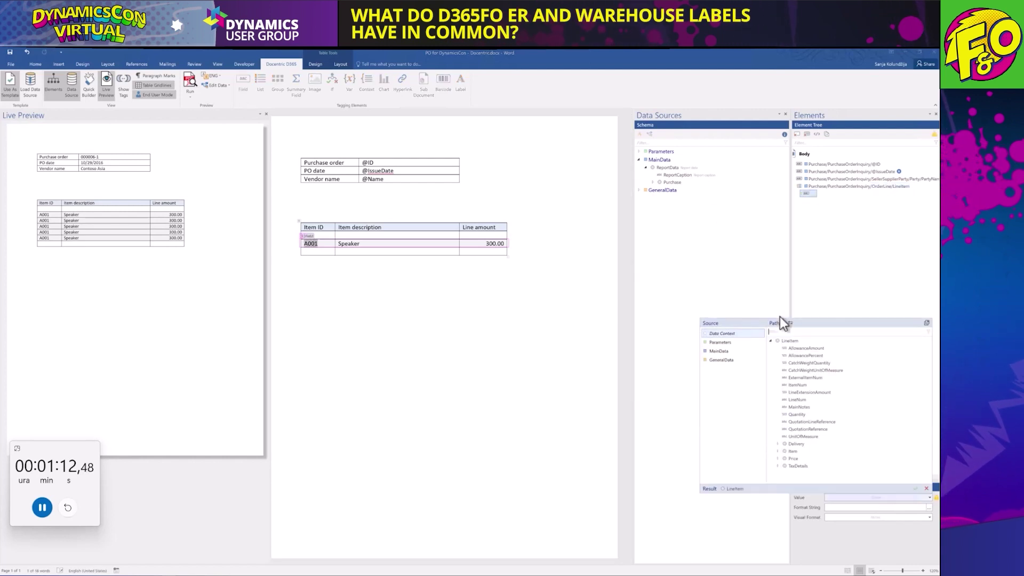
pyautogui.doubleClick(801, 385)
pyautogui.doubleClick(351, 243)
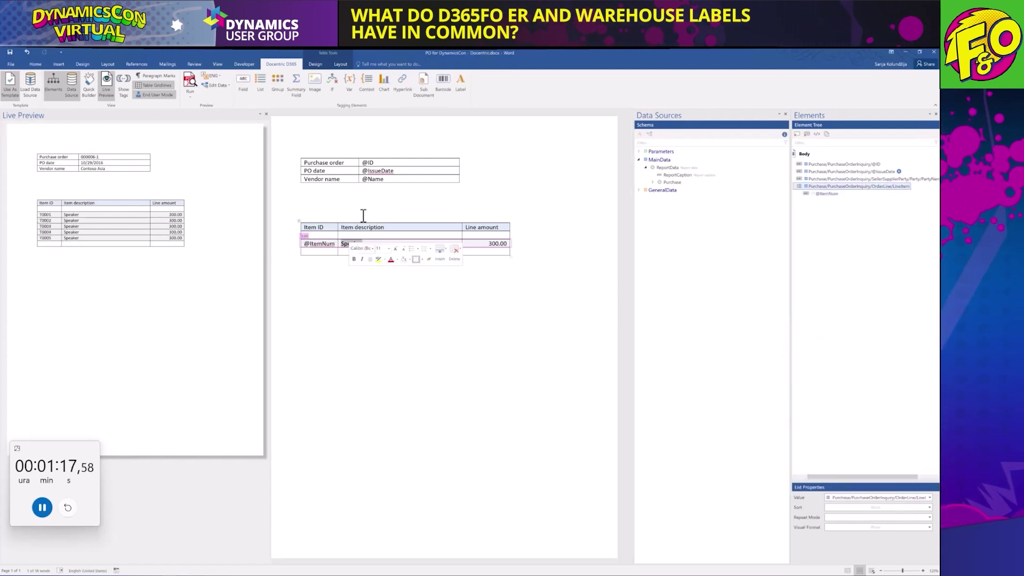
pyautogui.click(243, 84)
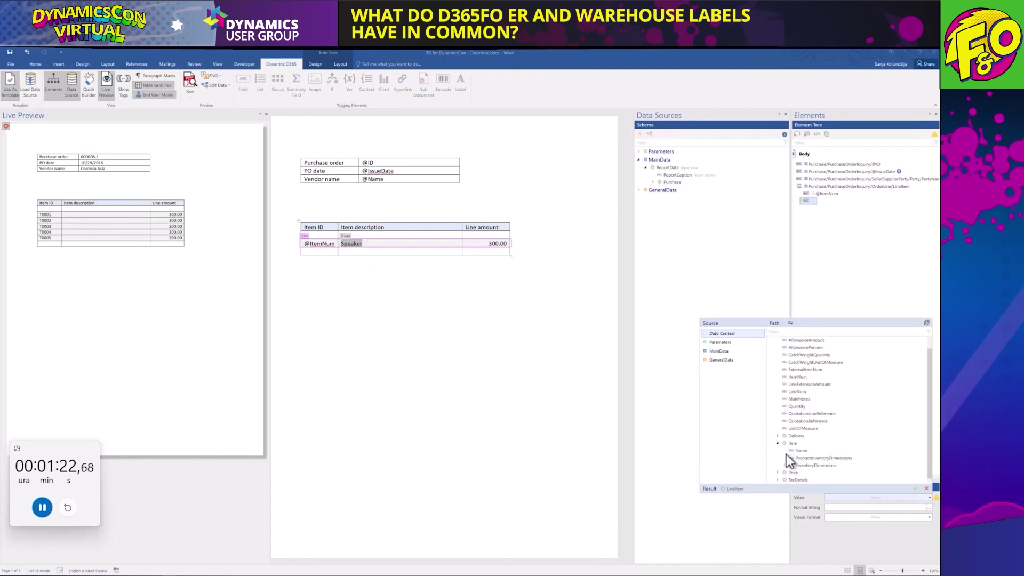
pyautogui.click(777, 451)
pyautogui.doubleClick(804, 449)
pyautogui.doubleClick(503, 245)
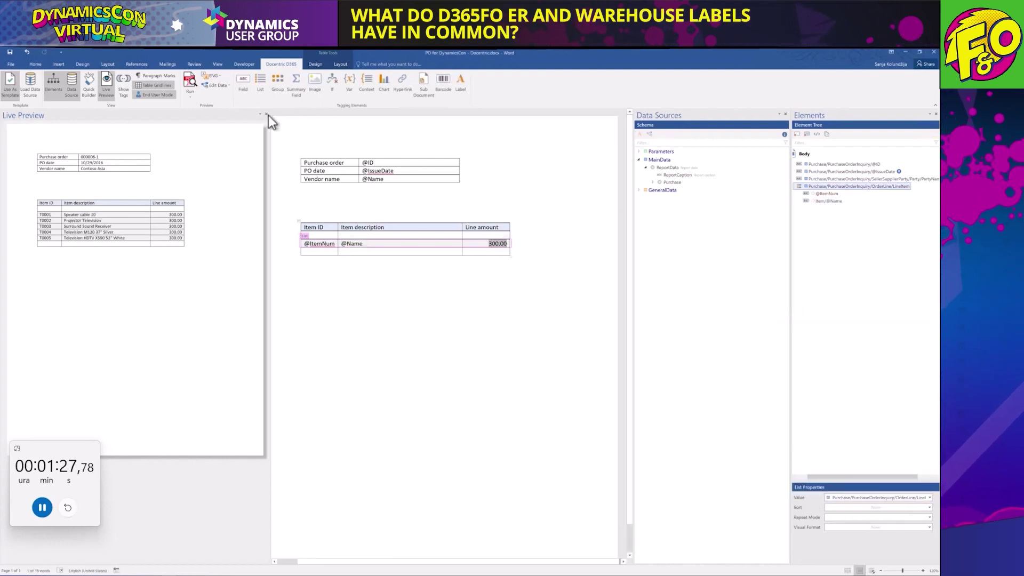
pyautogui.click(245, 86)
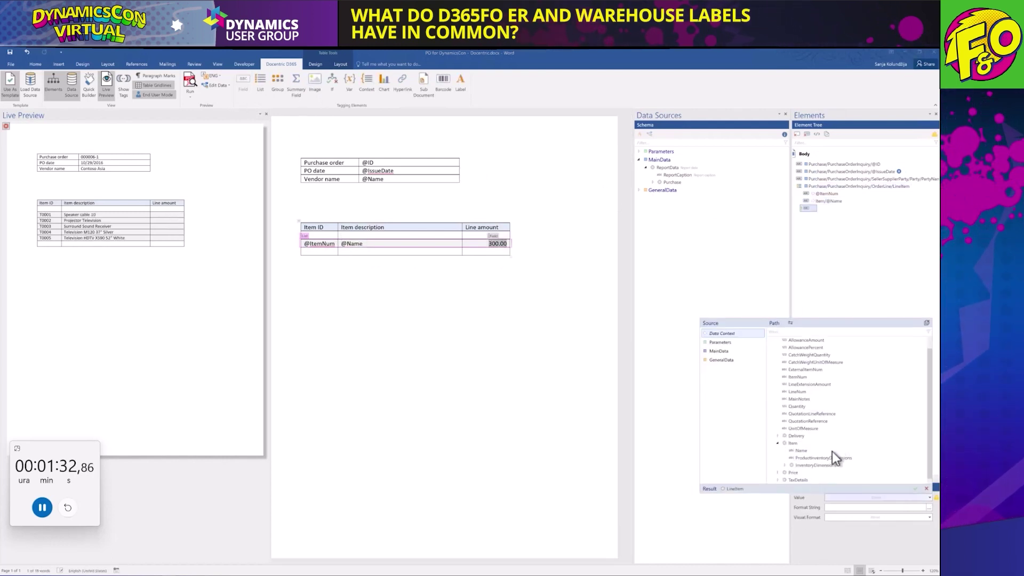
pyautogui.doubleClick(802, 391)
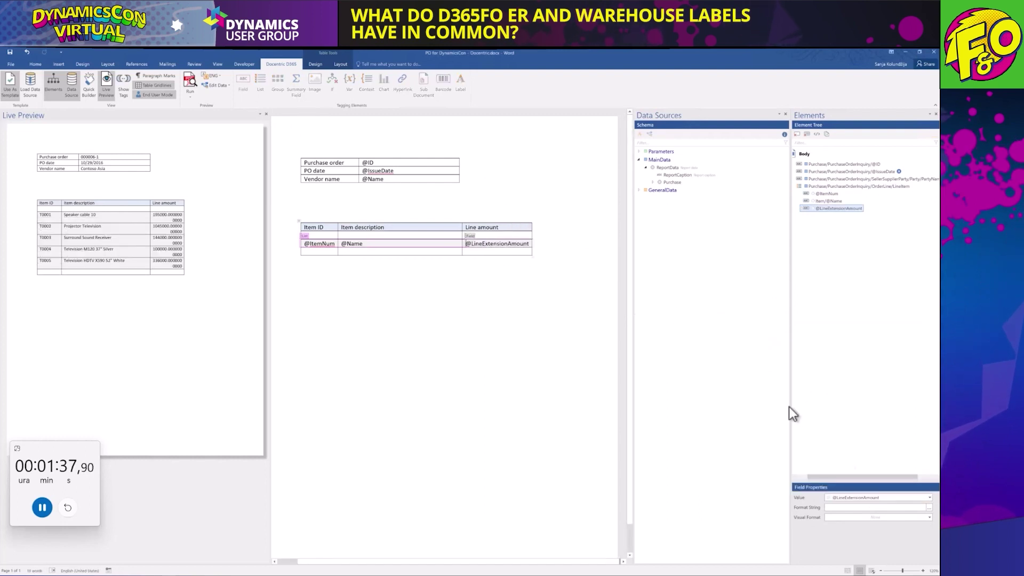
pyautogui.click(929, 507)
pyautogui.doubleClick(463, 297)
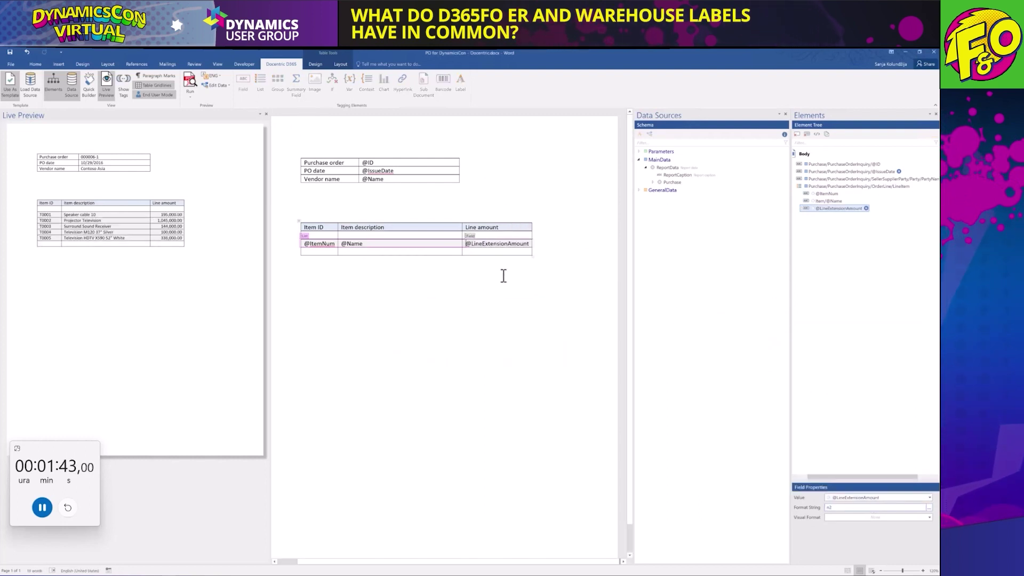
# - Widen the Line amount column of the lines table by moving both of its borders outward
pyautogui.moveTo(533, 226); pyautogui.dragTo(542, 226)
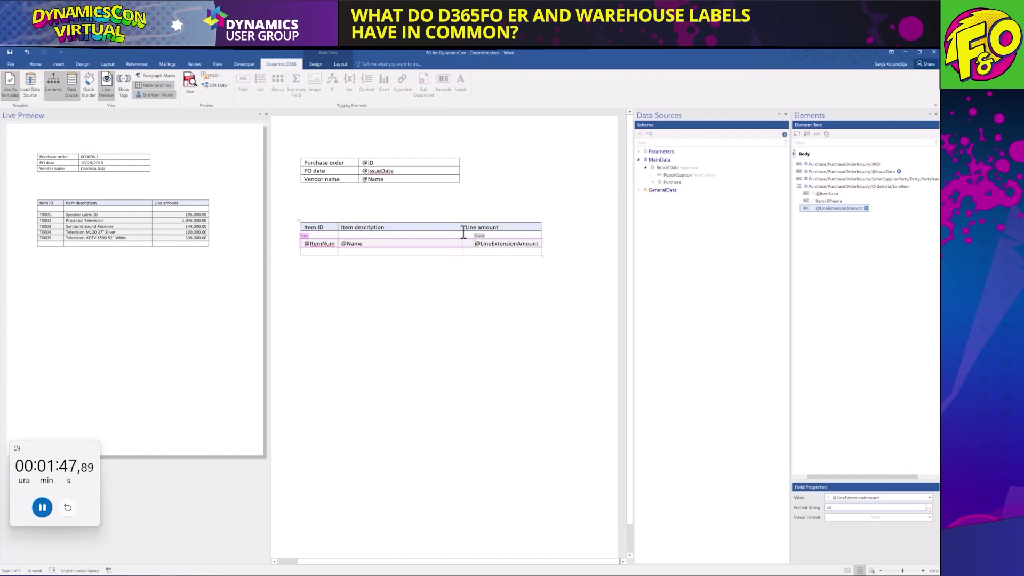
pyautogui.moveTo(461, 225); pyautogui.dragTo(447, 225)
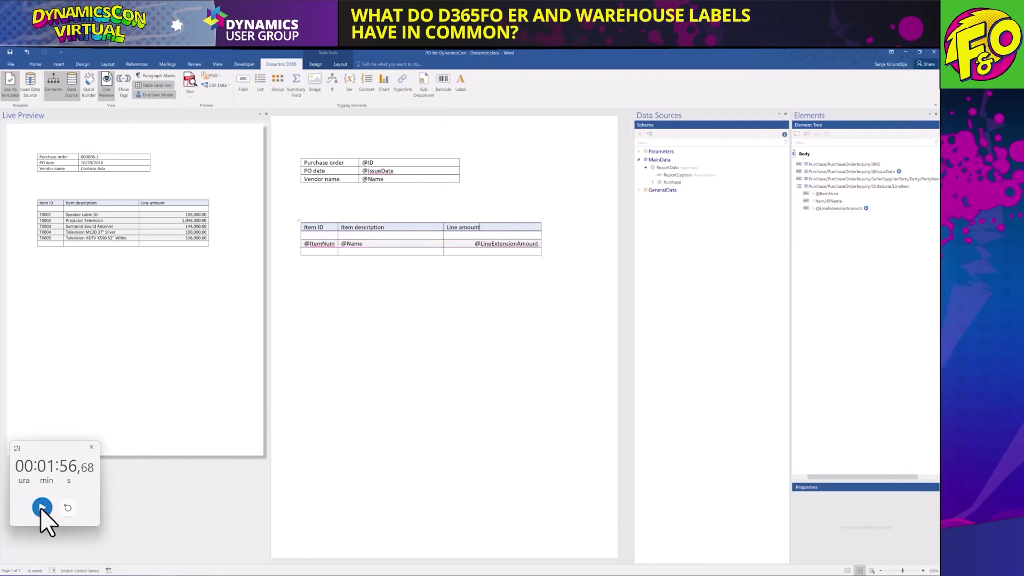
pyautogui.click(363, 371)
# - Switch to Finance and Operations in the browser and open the template file page of PurchPurchaseOrder_Demo.Report for company uspi
pyautogui.hotkey('alt', 'Tab')
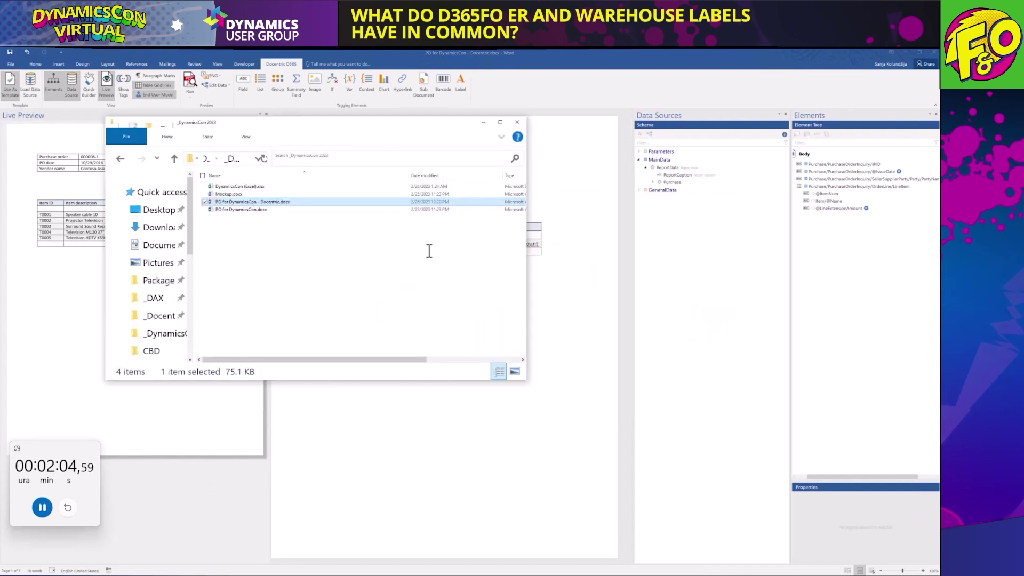
pyautogui.hotkey('alt', 'Tab')
pyautogui.press('Tab')
pyautogui.click(47, 53)
pyautogui.press('Escape')
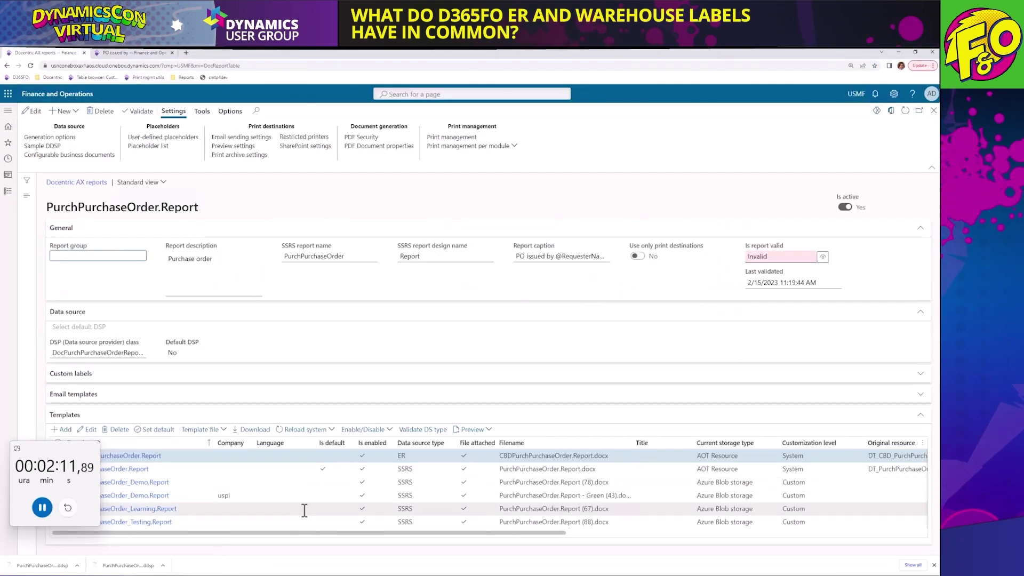
pyautogui.click(327, 495)
pyautogui.click(201, 429)
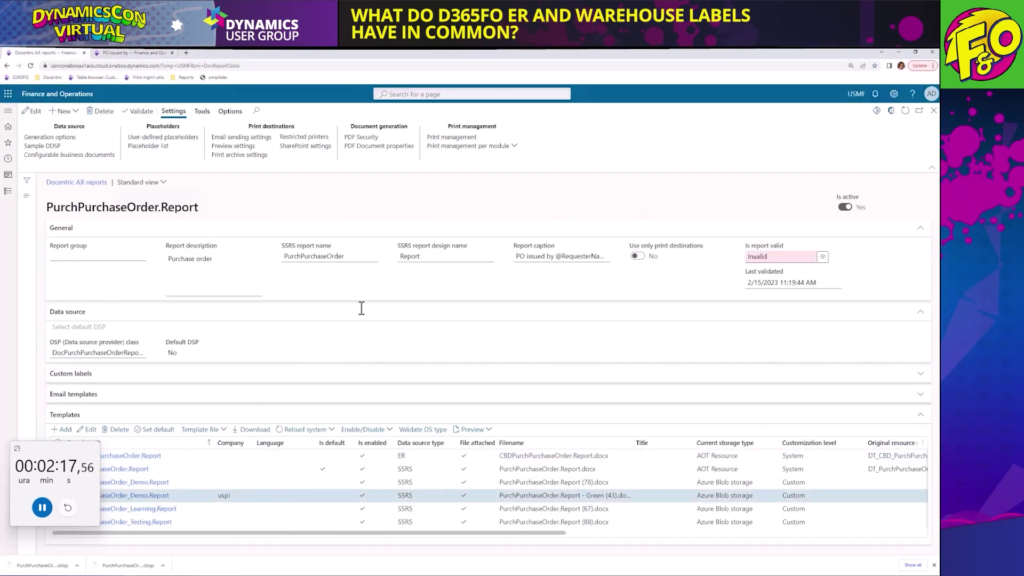
# - Upload PO for DynamicsCon - Docentric.docx as the new template file and pause the stopwatch
pyautogui.click(203, 341)
pyautogui.click(768, 148)
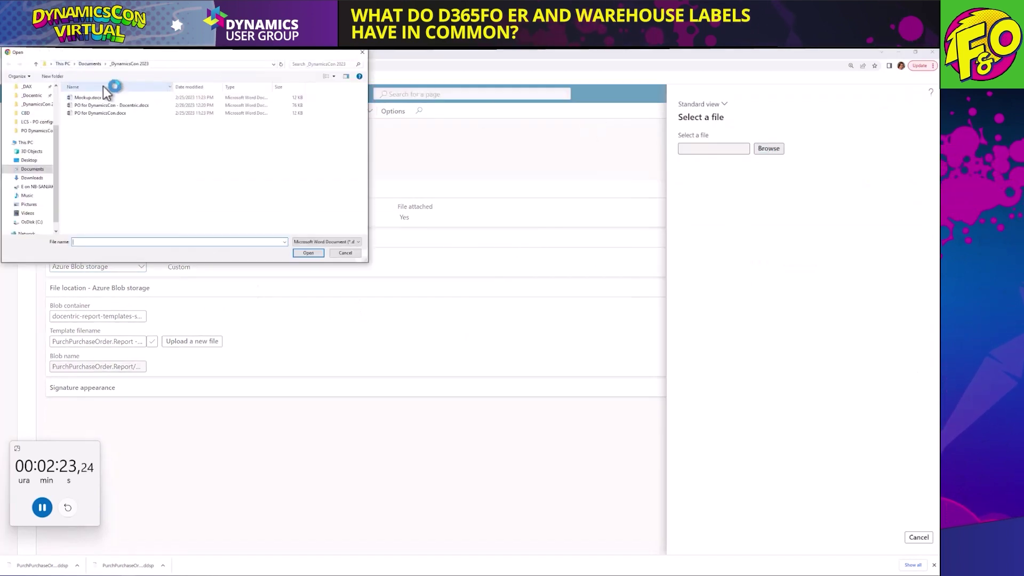
pyautogui.doubleClick(128, 105)
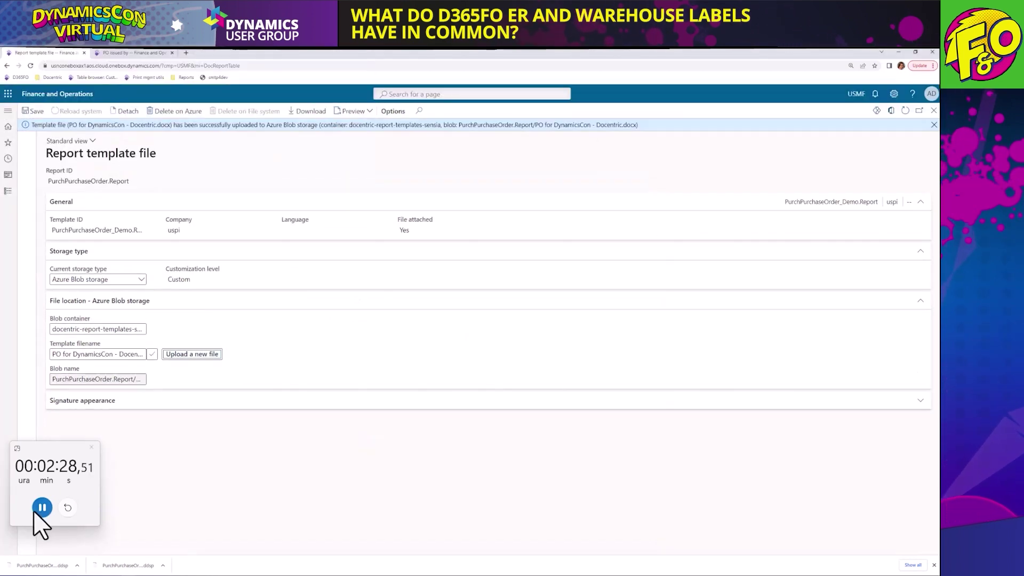
pyautogui.click(45, 507)
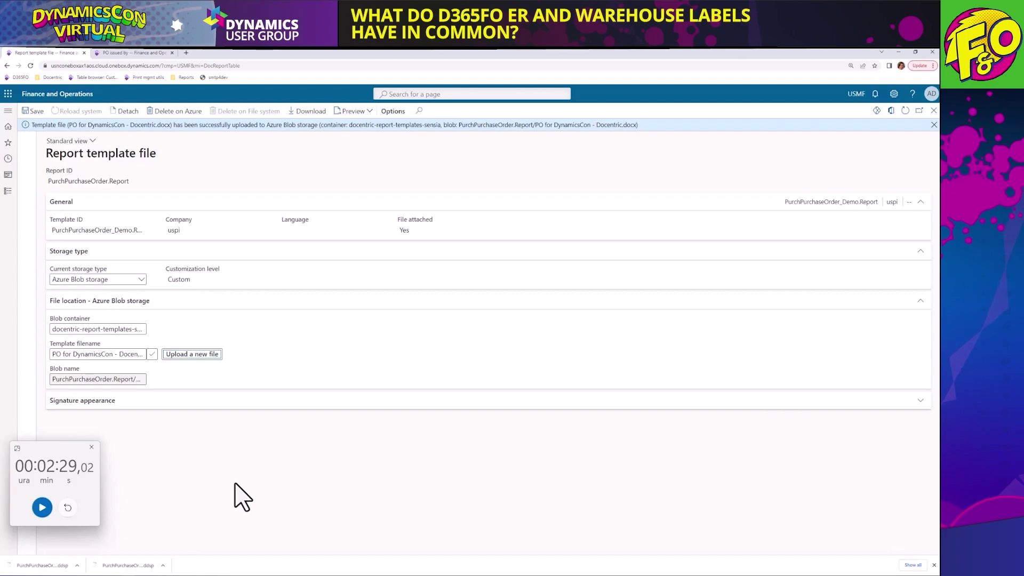
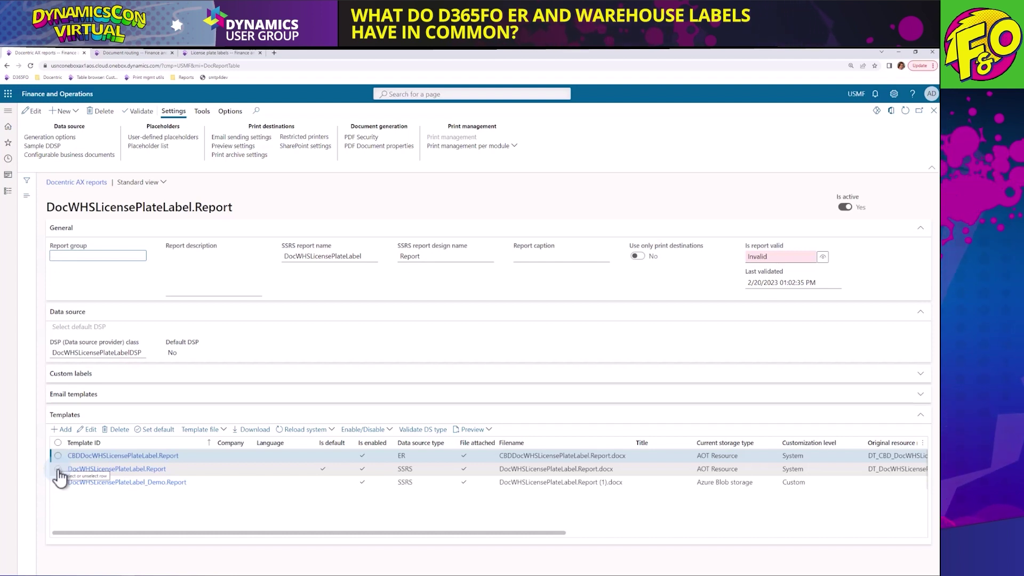
# - Download the SSRS template DocWHSLicensePlateLabel.Report, open it in Word and enable editing
pyautogui.click(242, 468)
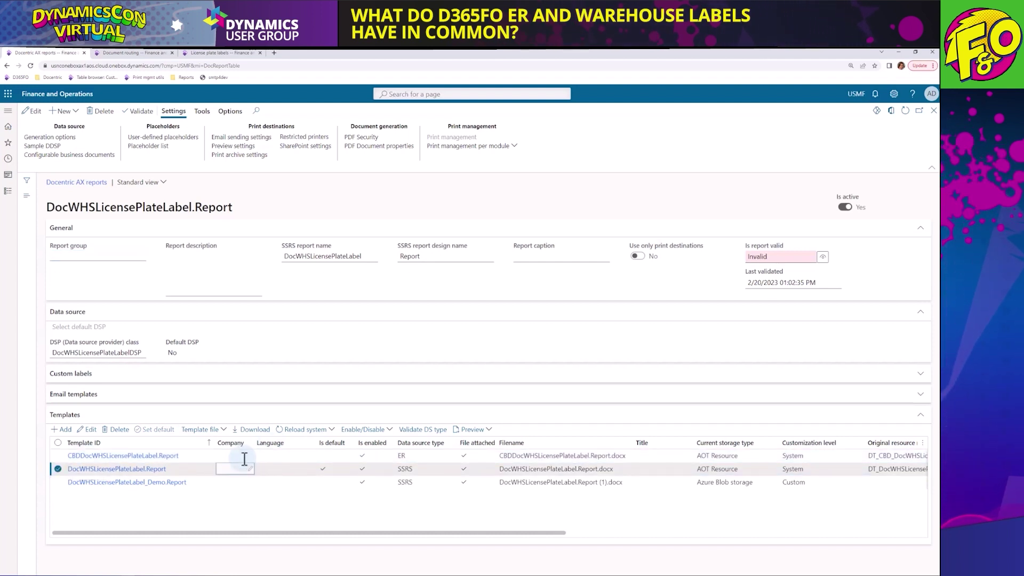
pyautogui.click(255, 430)
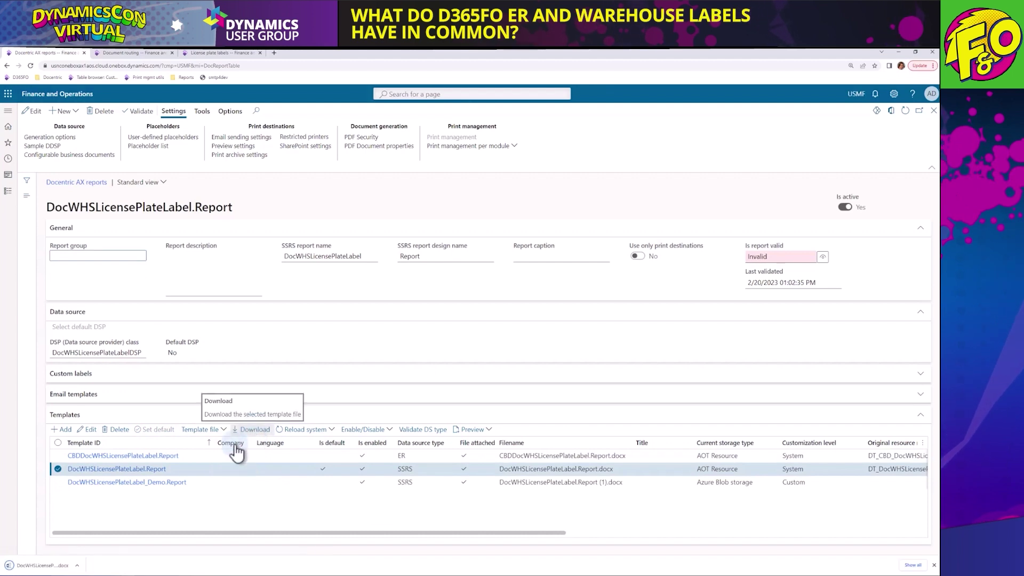
pyautogui.click(38, 566)
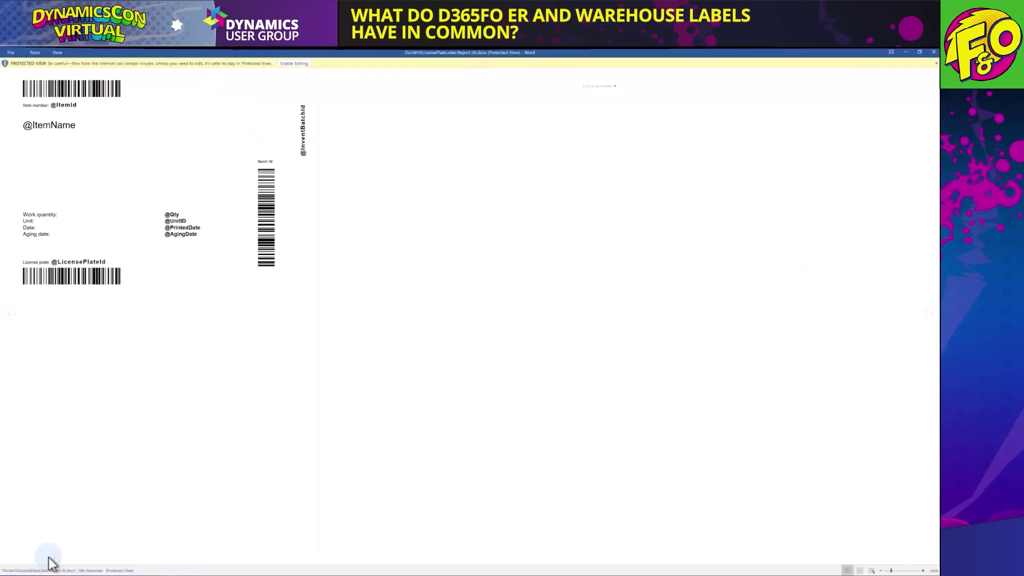
pyautogui.click(295, 63)
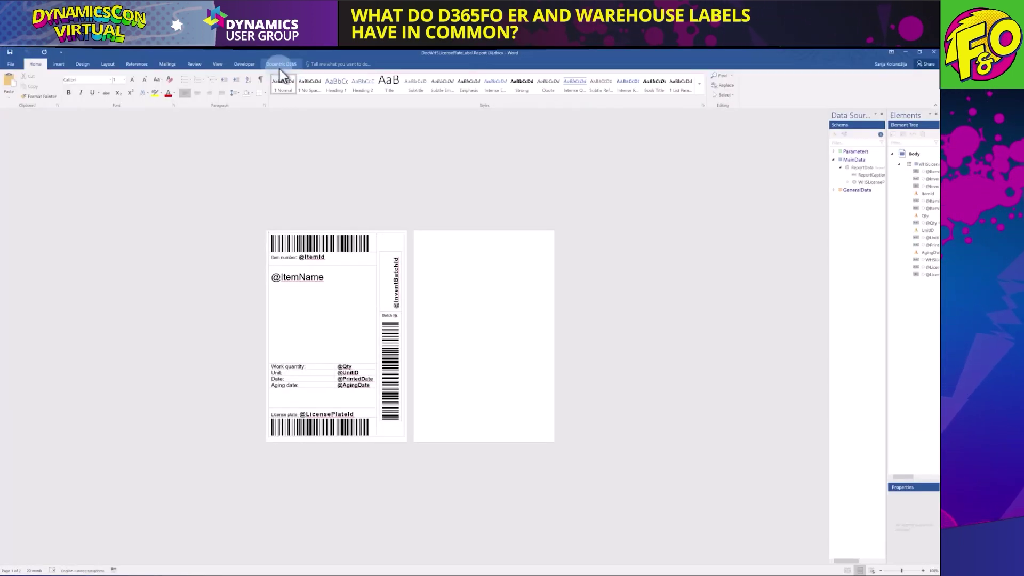
# - Show the Docentric live preview of the license plate label and widen its pane to examine the whole label
pyautogui.click(278, 64)
pyautogui.click(105, 84)
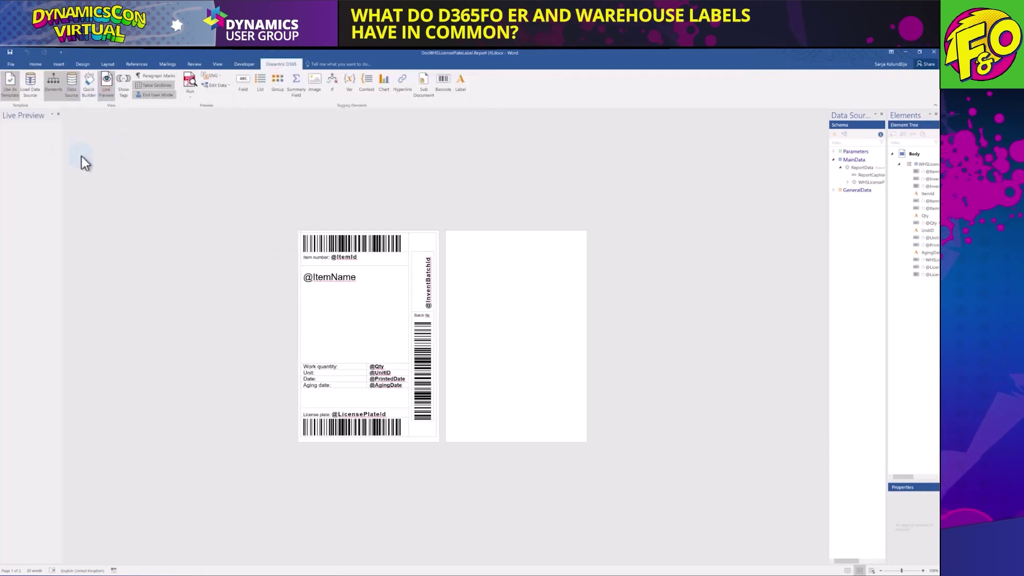
pyautogui.moveTo(62, 143); pyautogui.dragTo(302, 165)
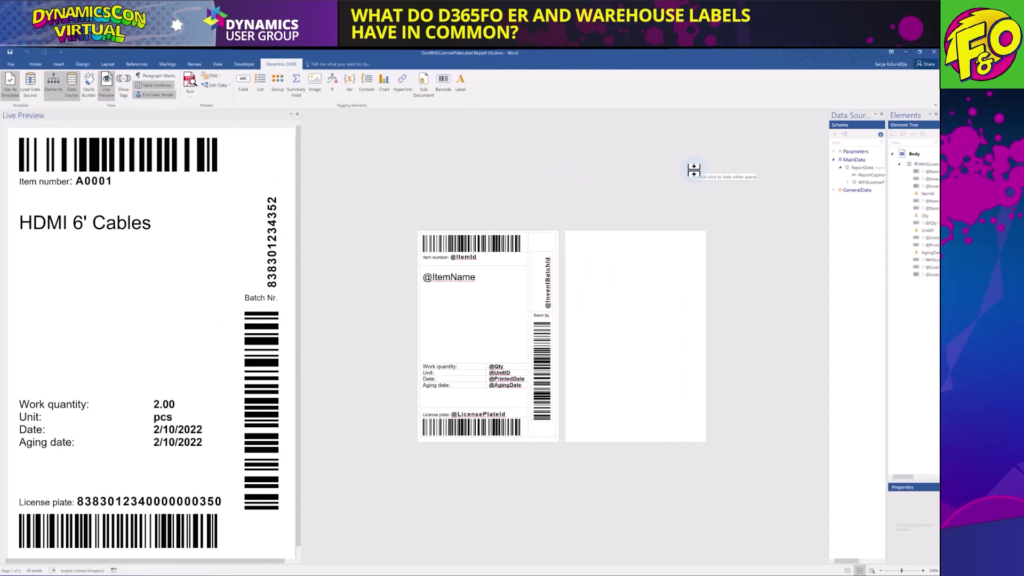
# - Switch back to the DocWHSLicensePlateLabel.Report page in the browser
pyautogui.moveTo(291, 573)
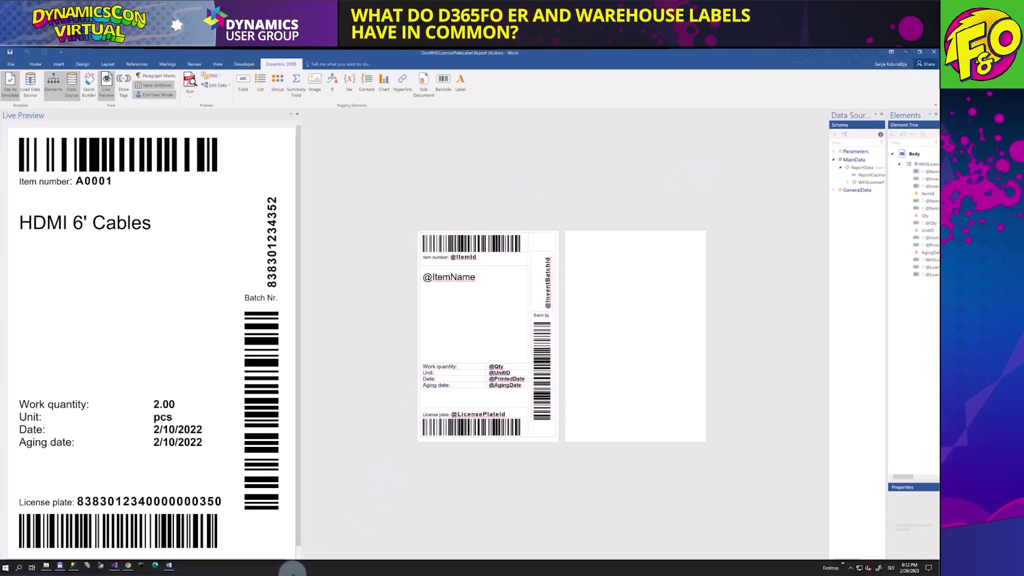
pyautogui.click(143, 566)
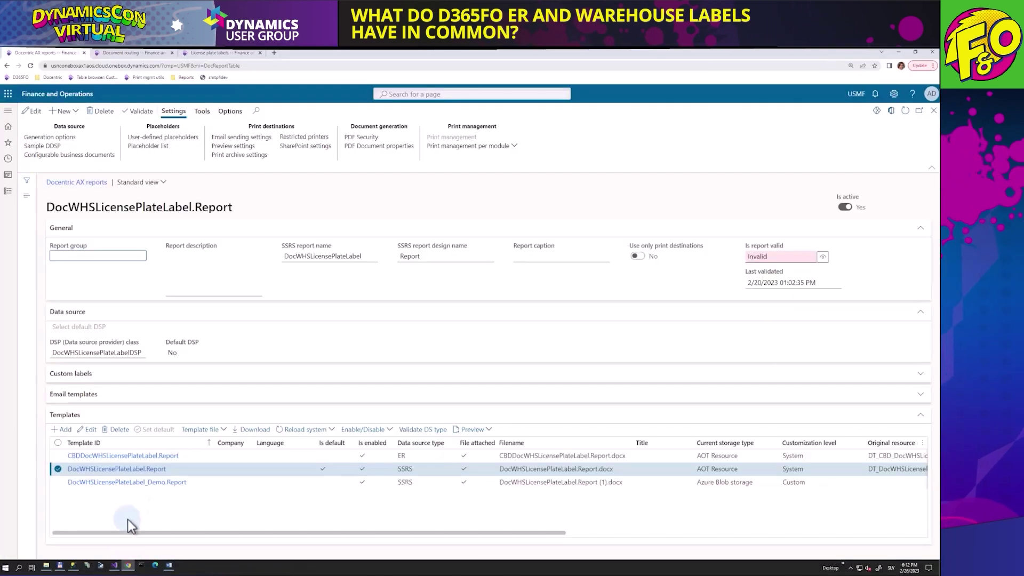
# - On the License plate labels page, open label printing without setup using Docentric templates for label USMF-000000001
pyautogui.click(223, 53)
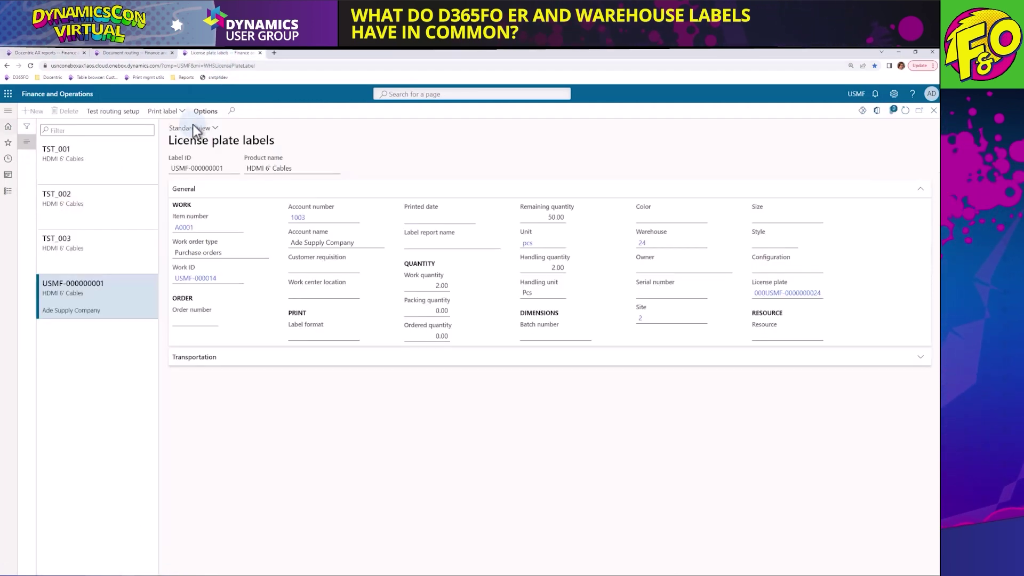
pyautogui.click(174, 112)
pyautogui.click(183, 113)
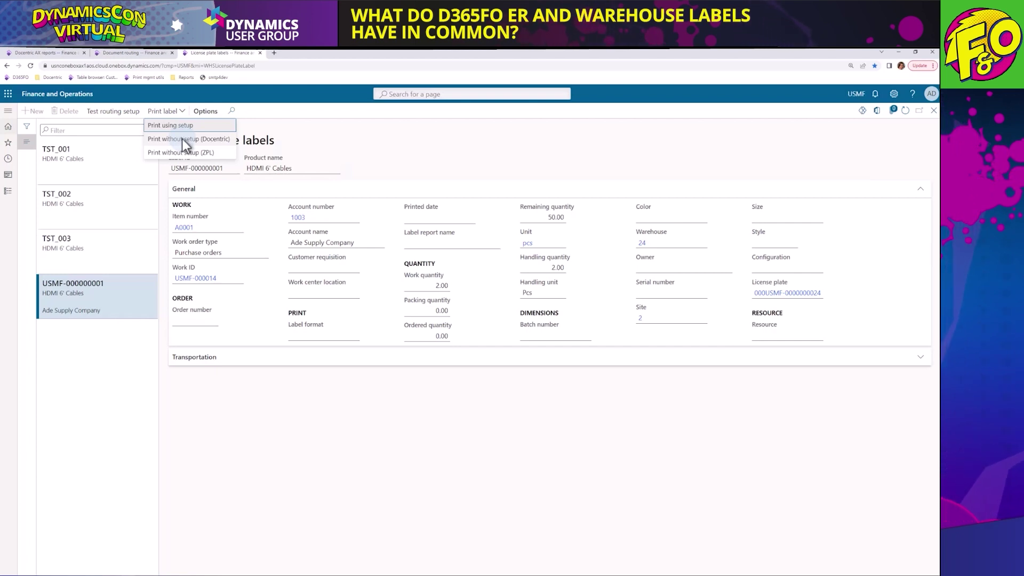
pyautogui.click(182, 139)
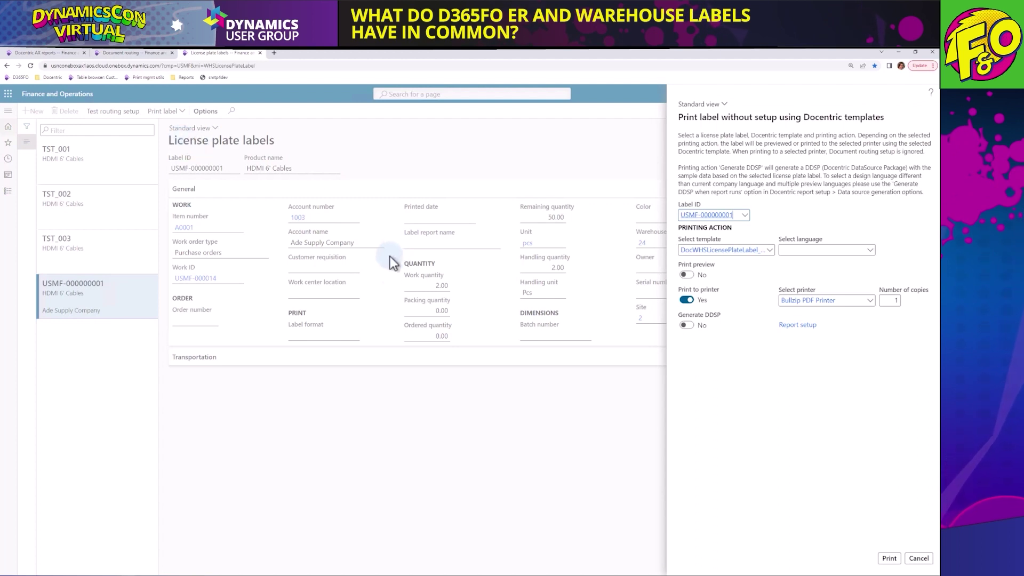
# - Review the template and language choices, and generate a print preview of the label with DocWHSLicensePlateLabel_Demo.Report
pyautogui.click(770, 251)
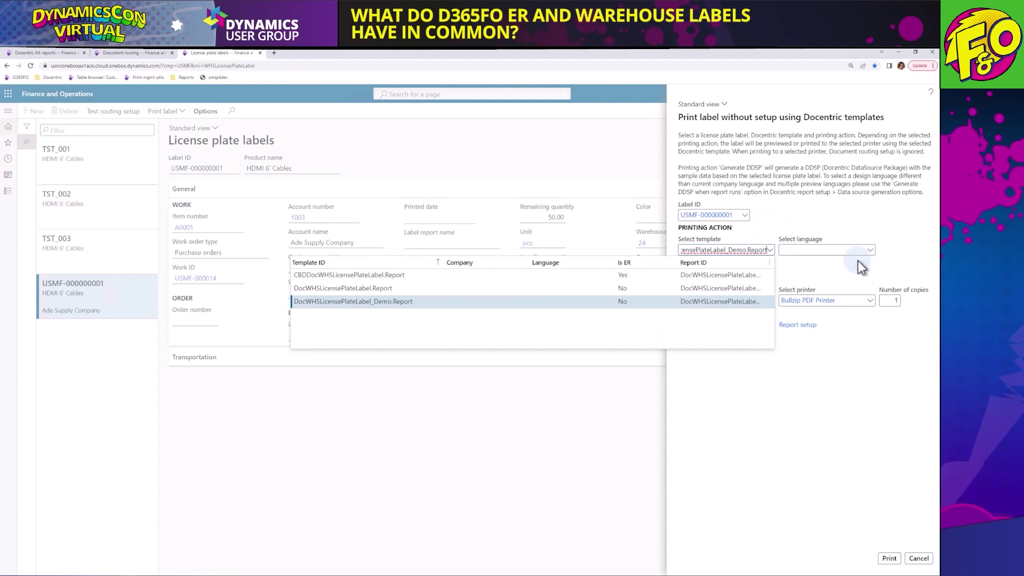
pyautogui.click(871, 249)
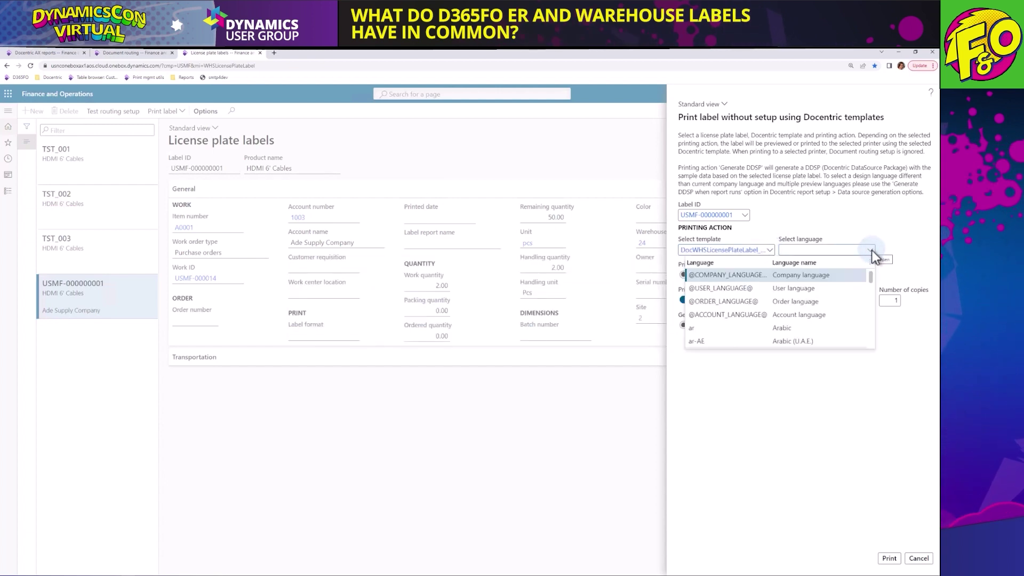
pyautogui.click(775, 373)
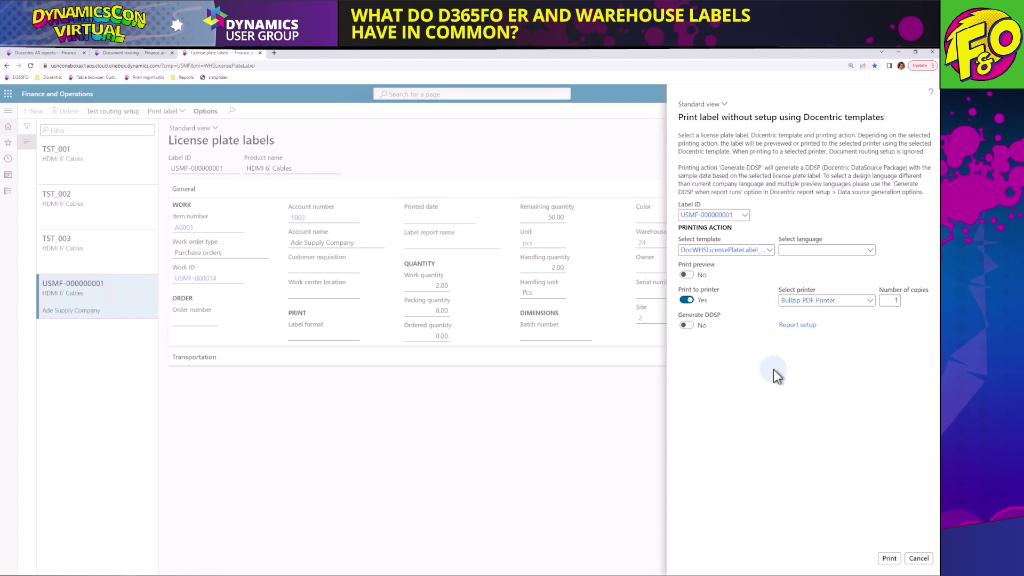
pyautogui.click(686, 275)
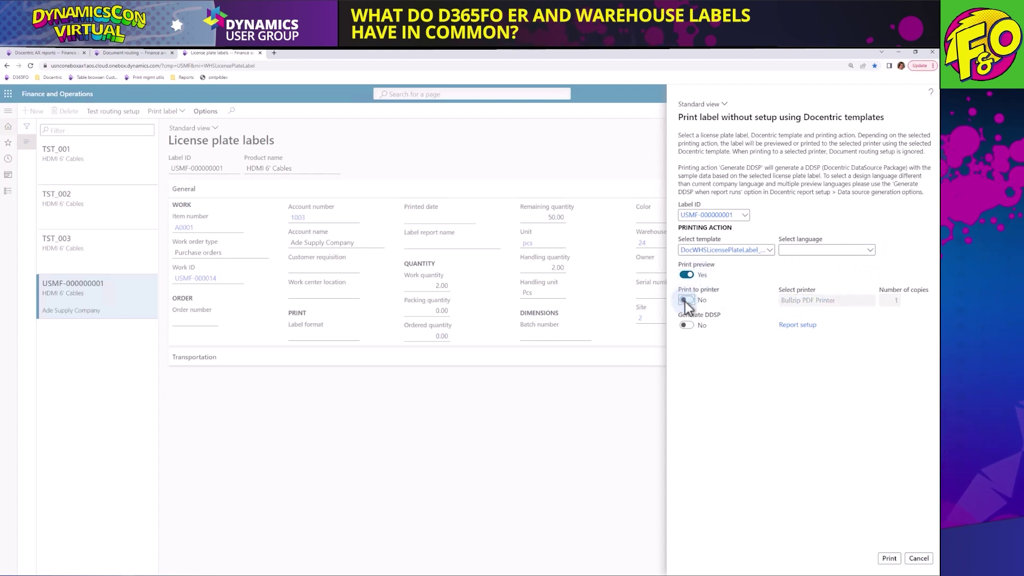
pyautogui.click(888, 558)
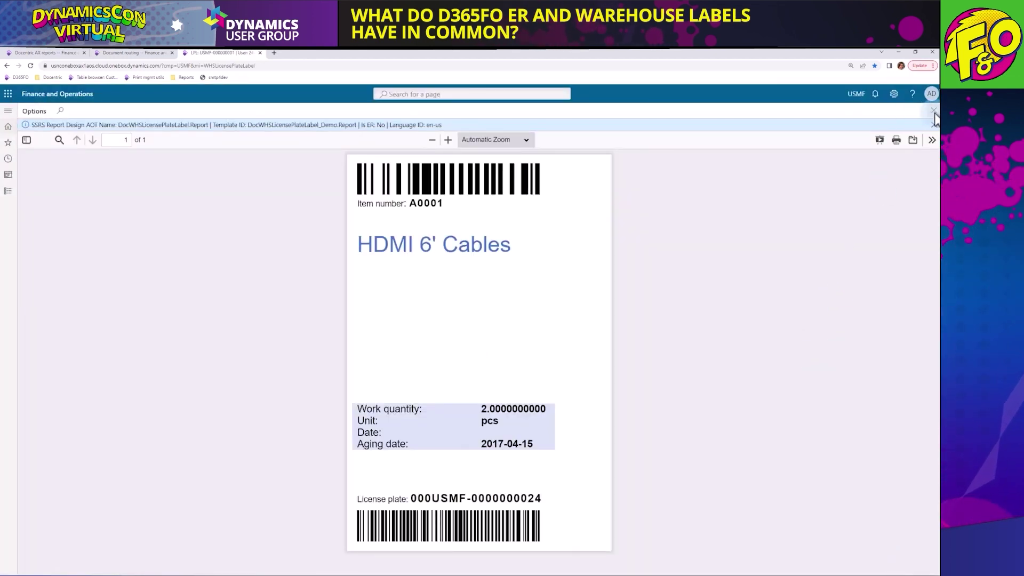
# - Close the preview and print the label to Bullzip PDF Printer without setup, using the Docentric template
pyautogui.press('Escape')
pyautogui.click(177, 110)
pyautogui.click(181, 135)
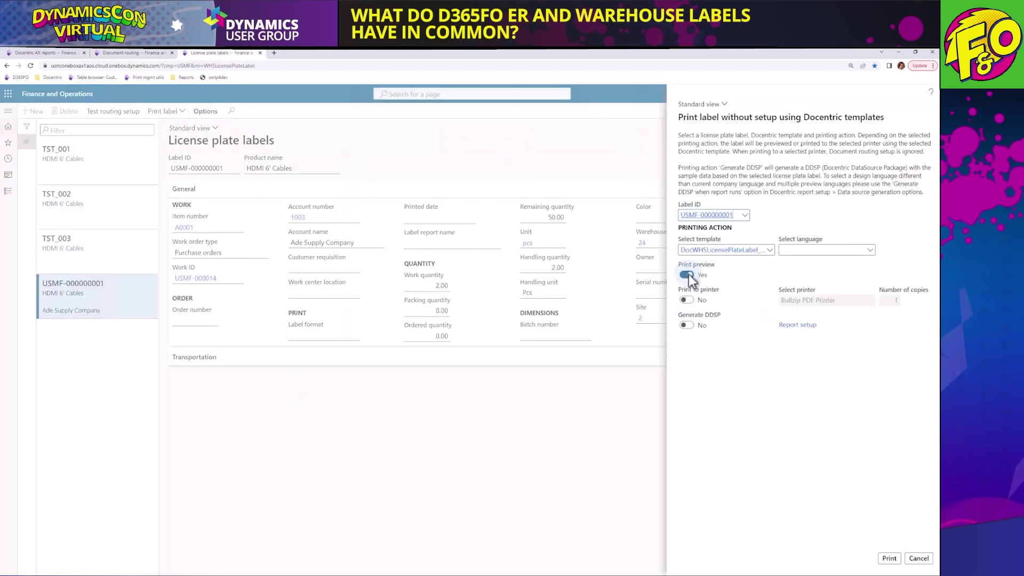
pyautogui.click(888, 558)
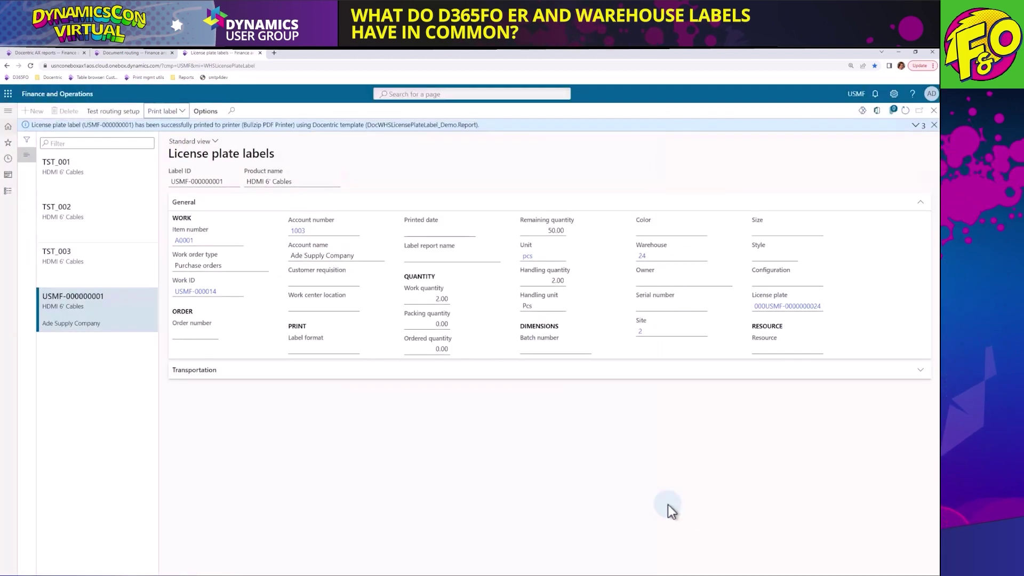
# - Expand the print notifications and check the Bullzip PDF Printer job in Document Routing Agent
pyautogui.click(913, 125)
pyautogui.click(182, 565)
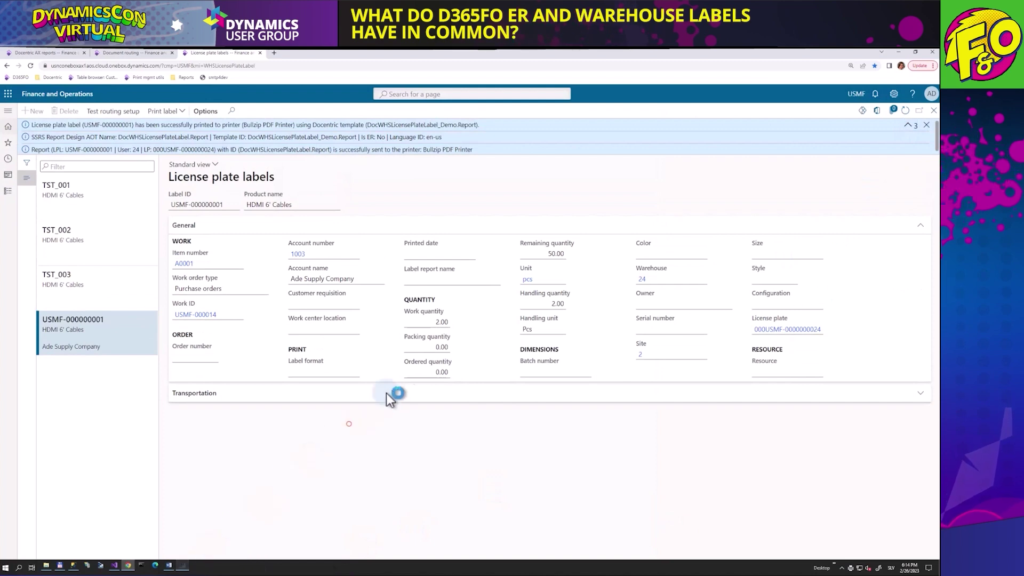
pyautogui.moveTo(403, 329); pyautogui.dragTo(464, 333)
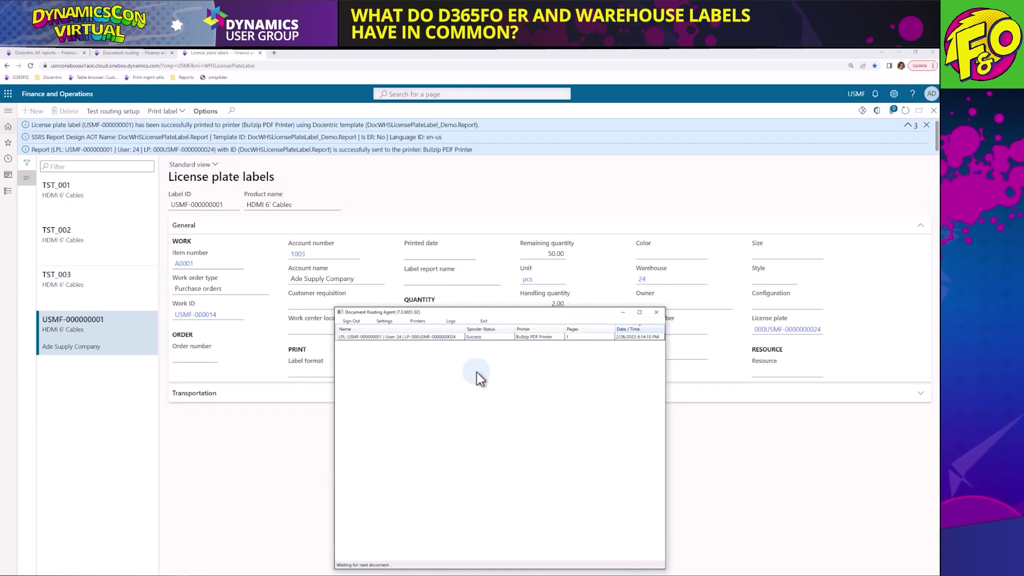
pyautogui.click(265, 447)
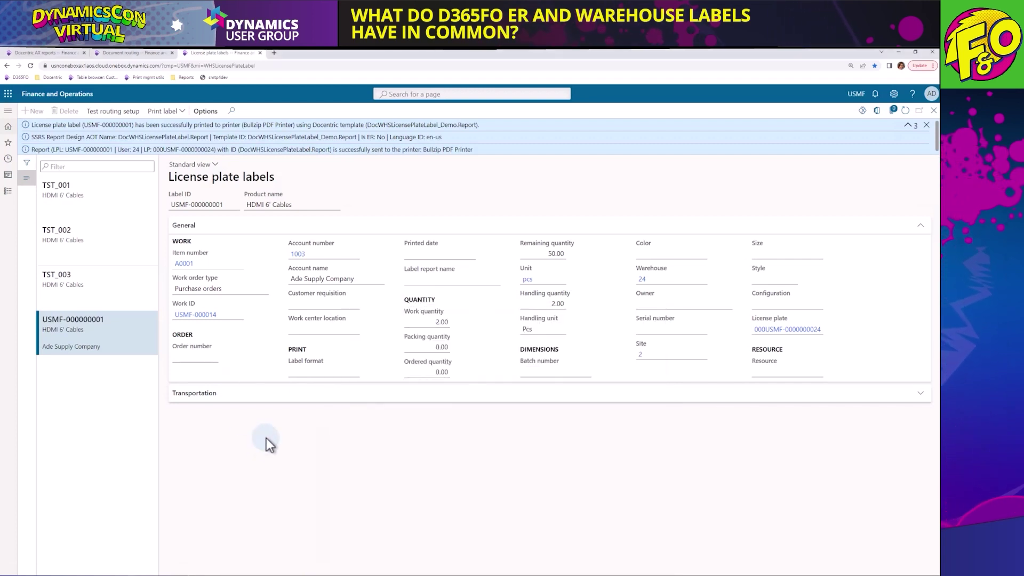
# - Print label USMF-000000001 without setup using the FreepassReception ZPL layout and the PDFCreator printer
pyautogui.click(175, 110)
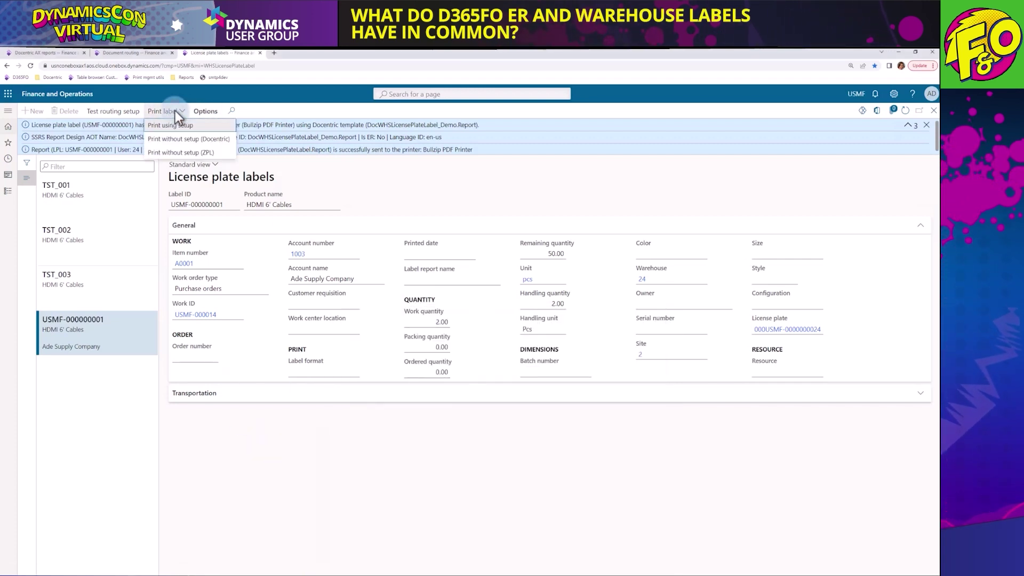
pyautogui.click(191, 152)
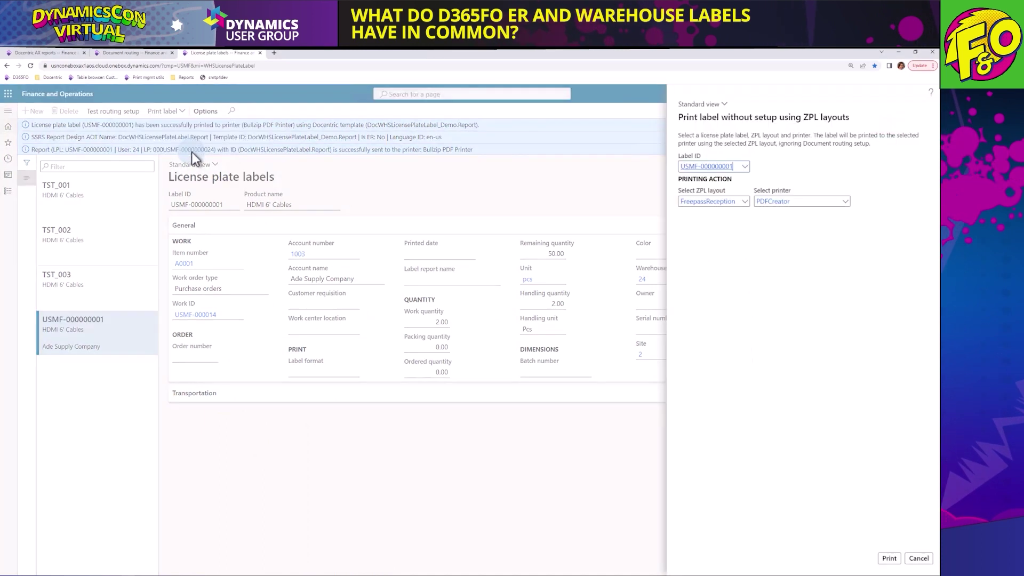
pyautogui.click(889, 558)
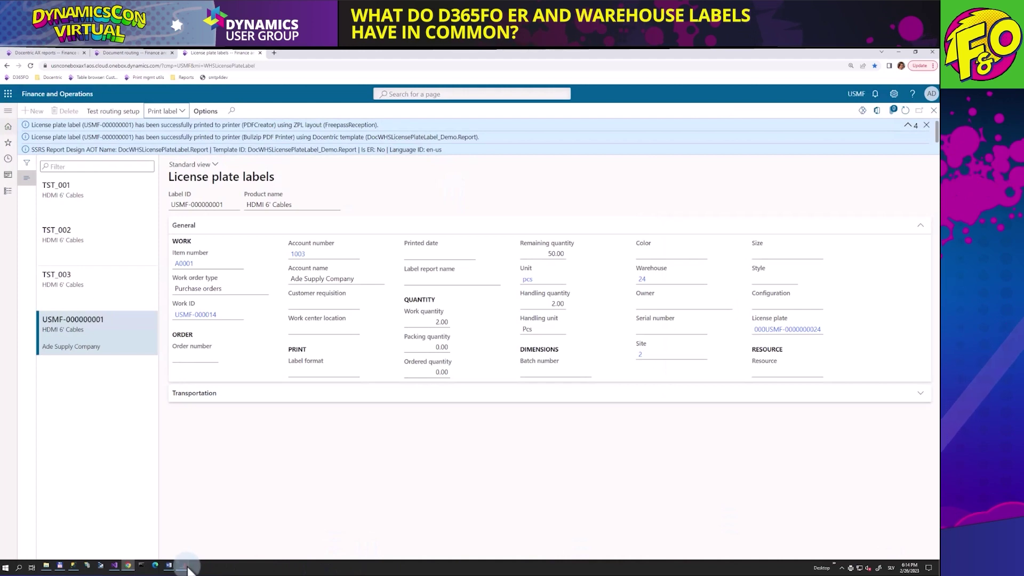
# - Check the PDFCreator print job in Document Routing Agent and return to the License plate labels page
pyautogui.click(205, 567)
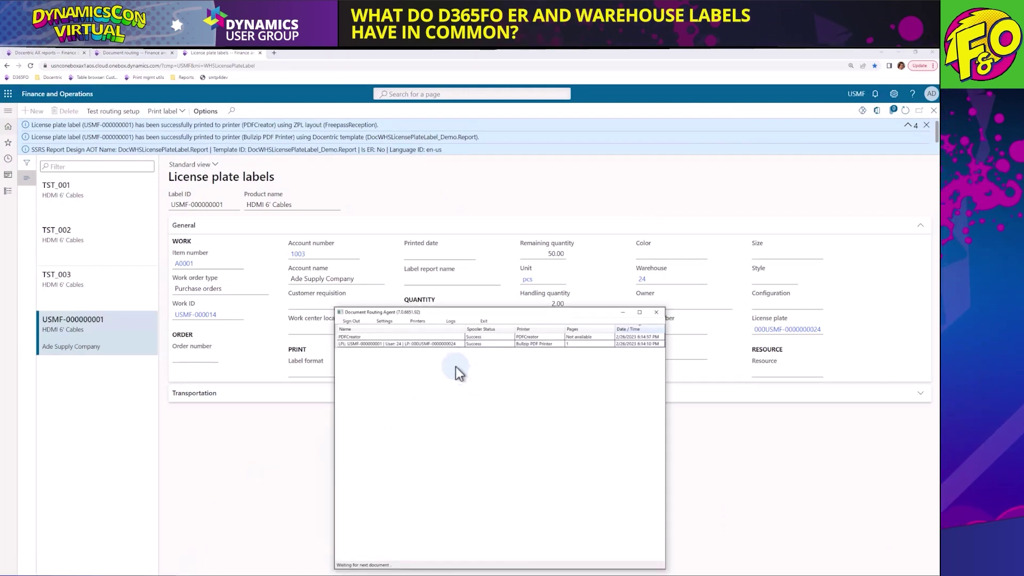
pyautogui.click(452, 337)
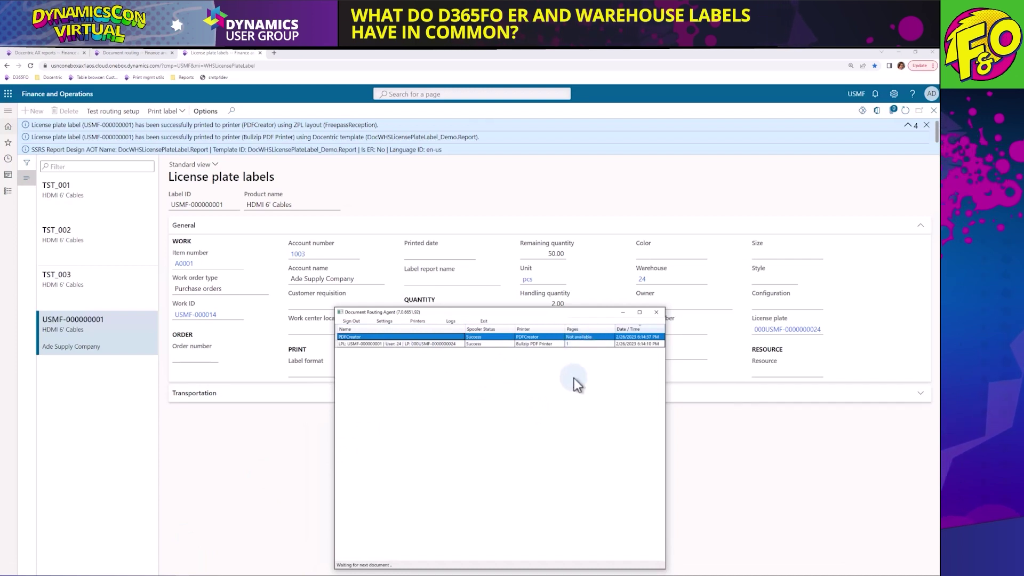
pyautogui.click(317, 395)
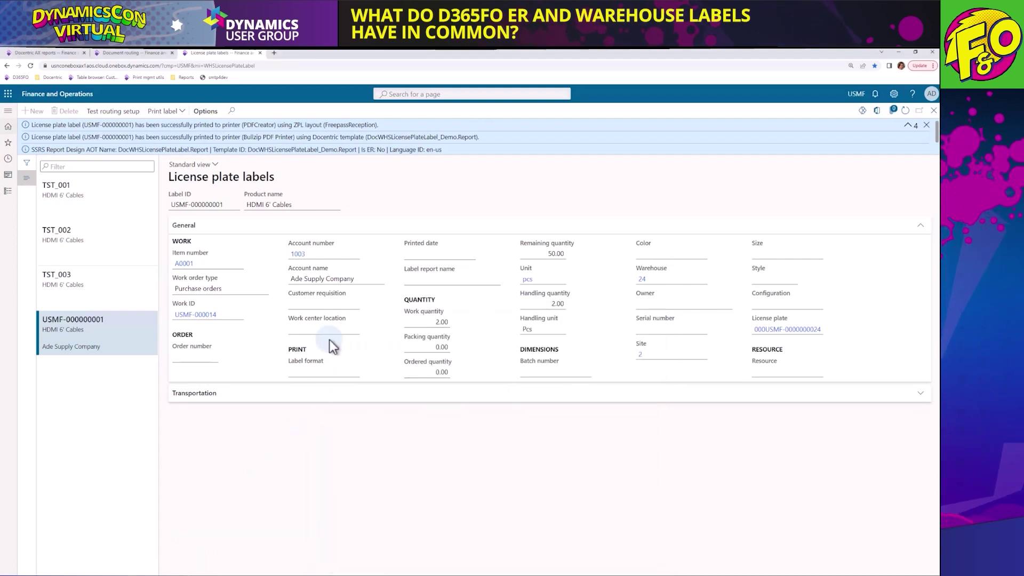
# - Look at the option to print the label using the Document routing setup and dismiss the notifications
pyautogui.click(183, 110)
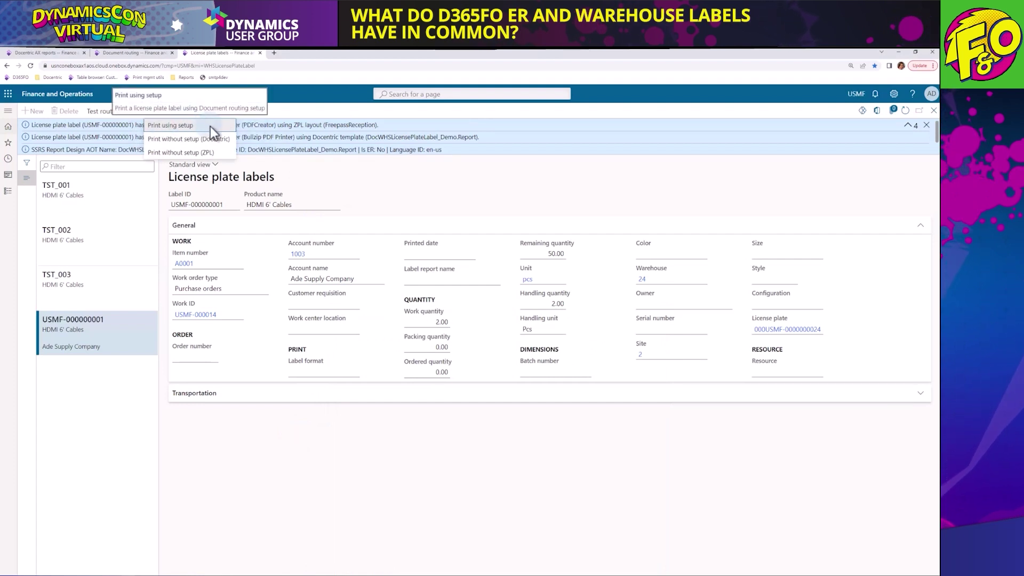
pyautogui.click(354, 188)
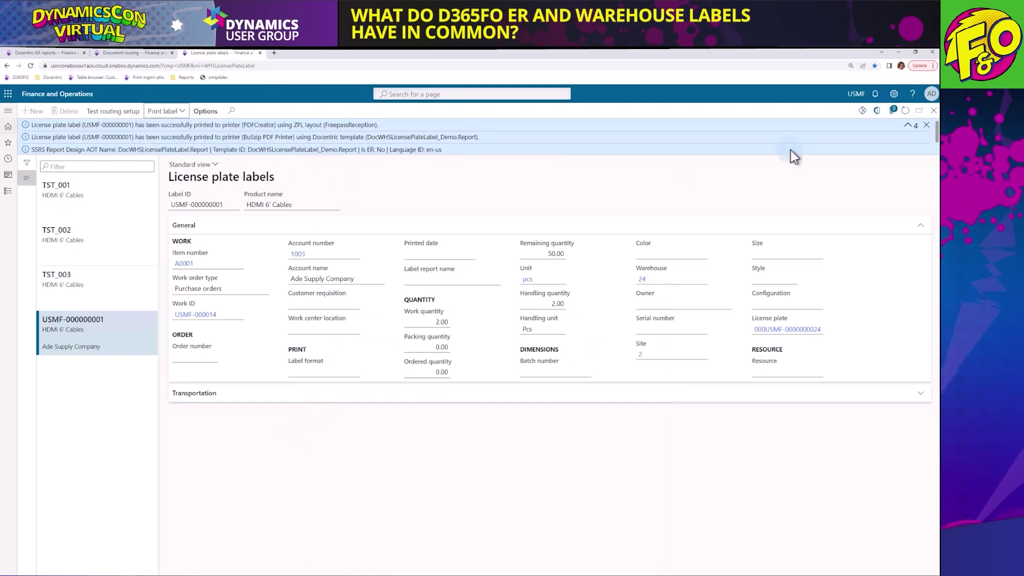
pyautogui.click(925, 126)
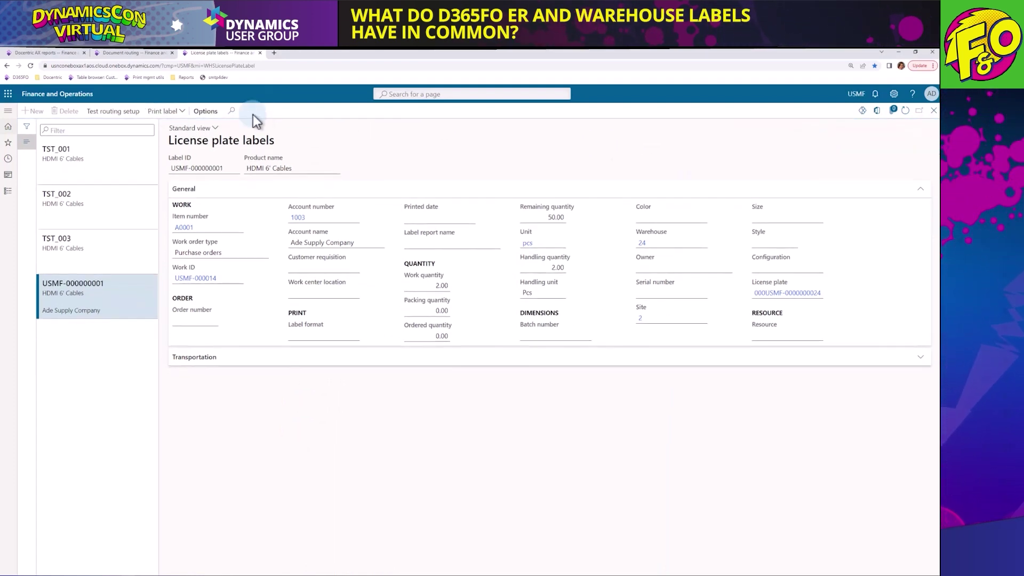
# - On the Document routing page, collapse the standard routing printers and examine the Docentric printer settings, including the DocWHSLicensePlateLabel_Demo.Report line
pyautogui.click(149, 54)
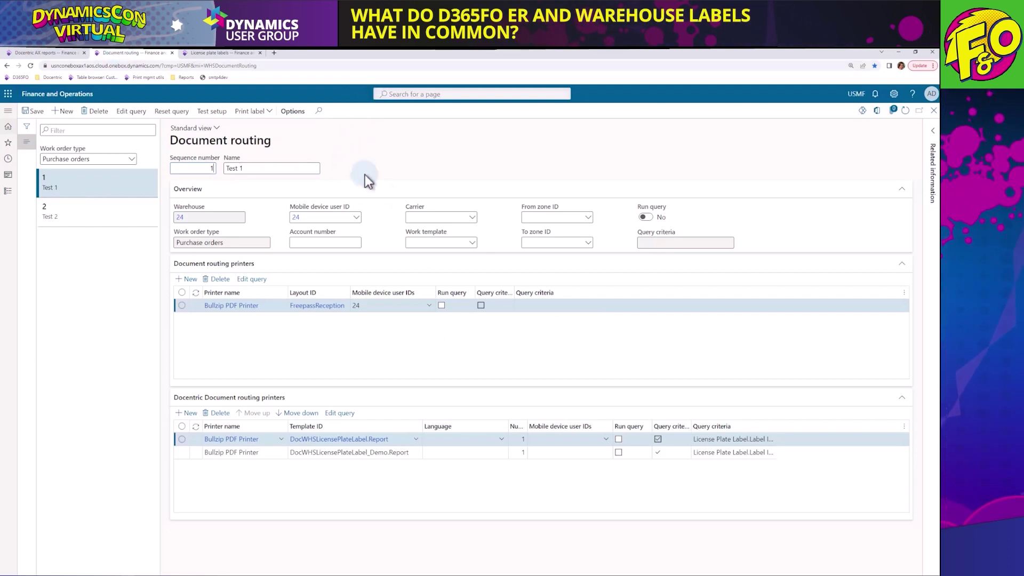
pyautogui.click(378, 264)
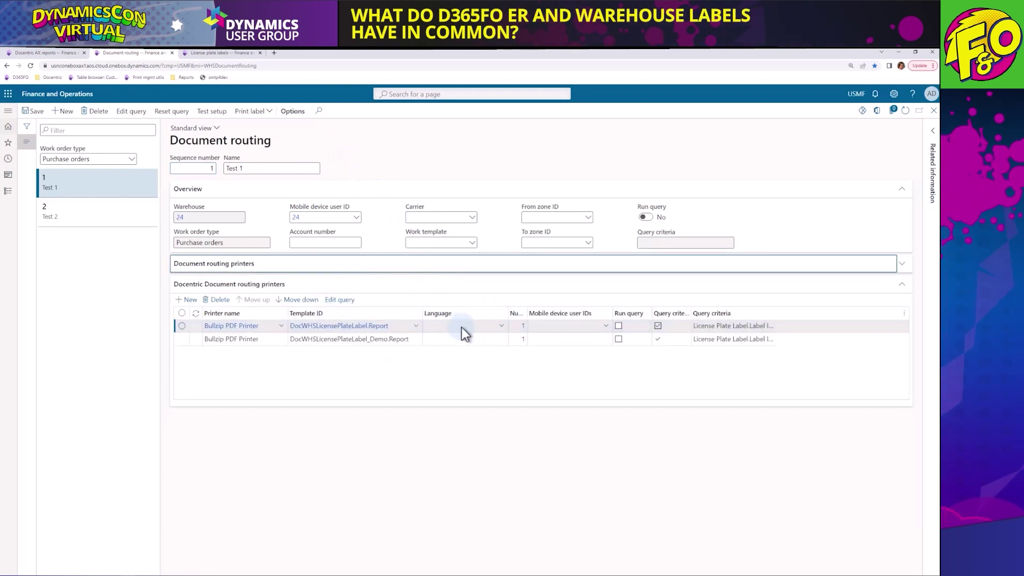
pyautogui.click(350, 300)
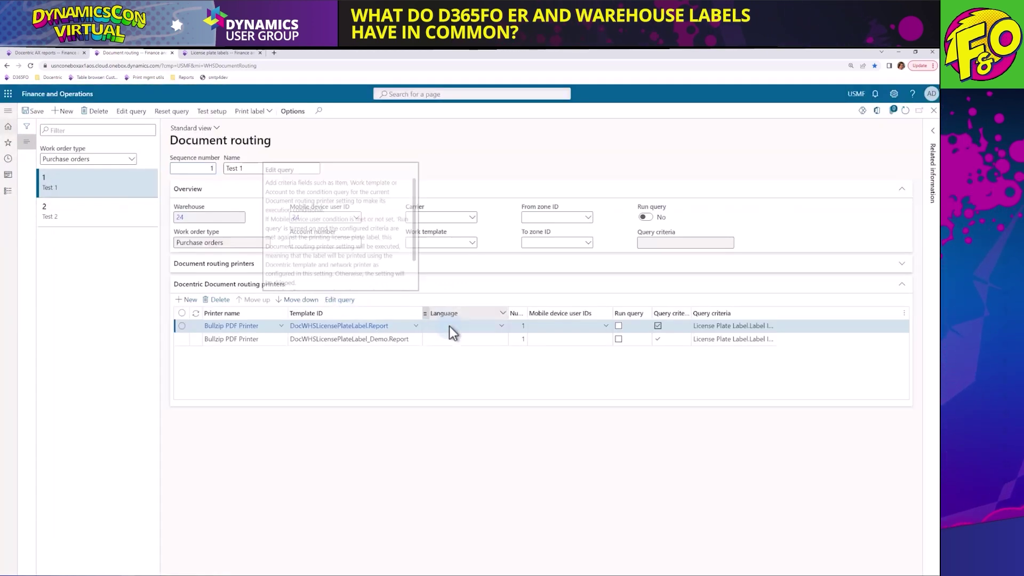
pyautogui.click(449, 338)
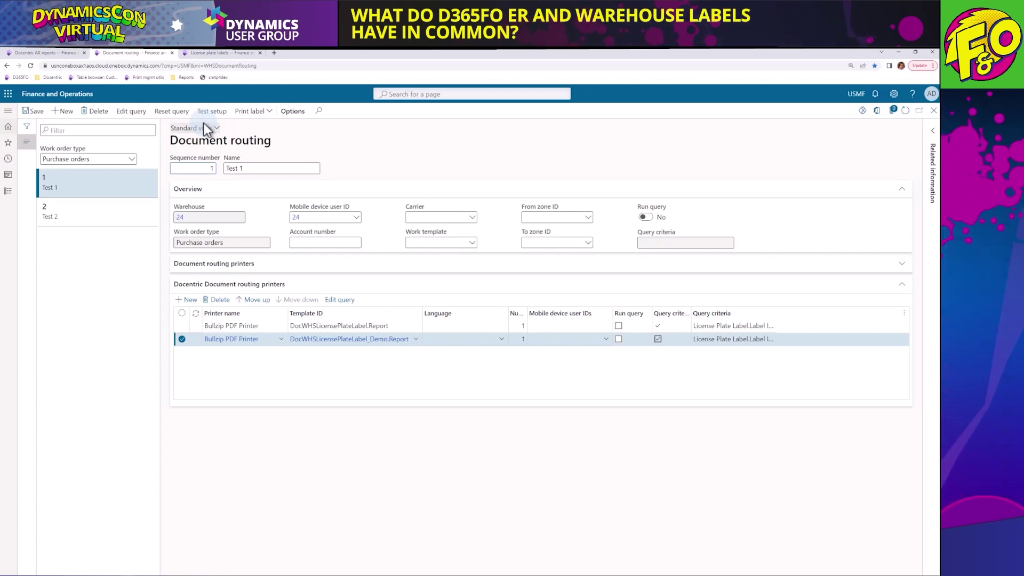
# - Test the Document routing setup for label TST_001 without specifying a mobile device user
pyautogui.click(212, 112)
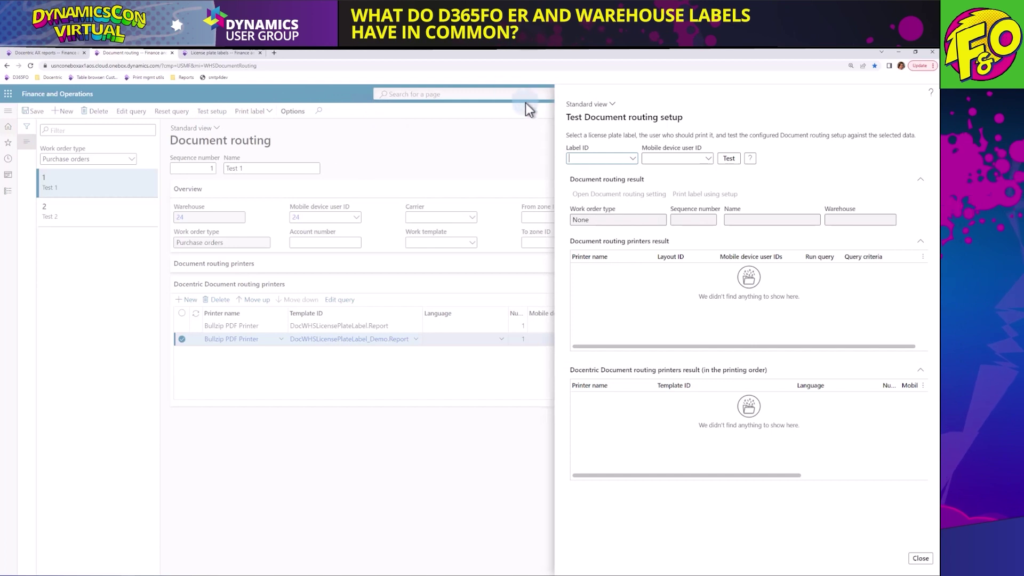
pyautogui.click(634, 158)
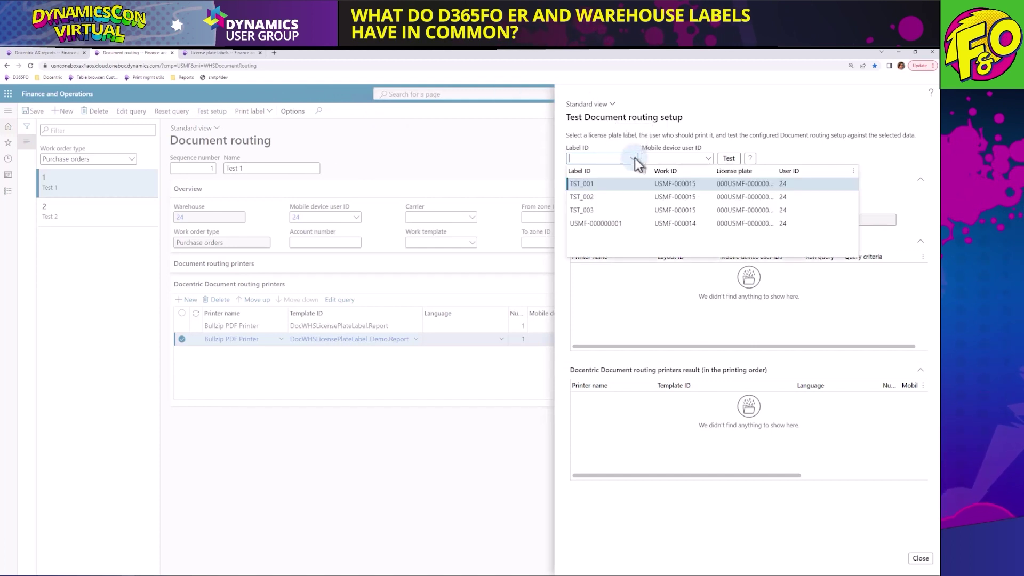
pyautogui.click(626, 182)
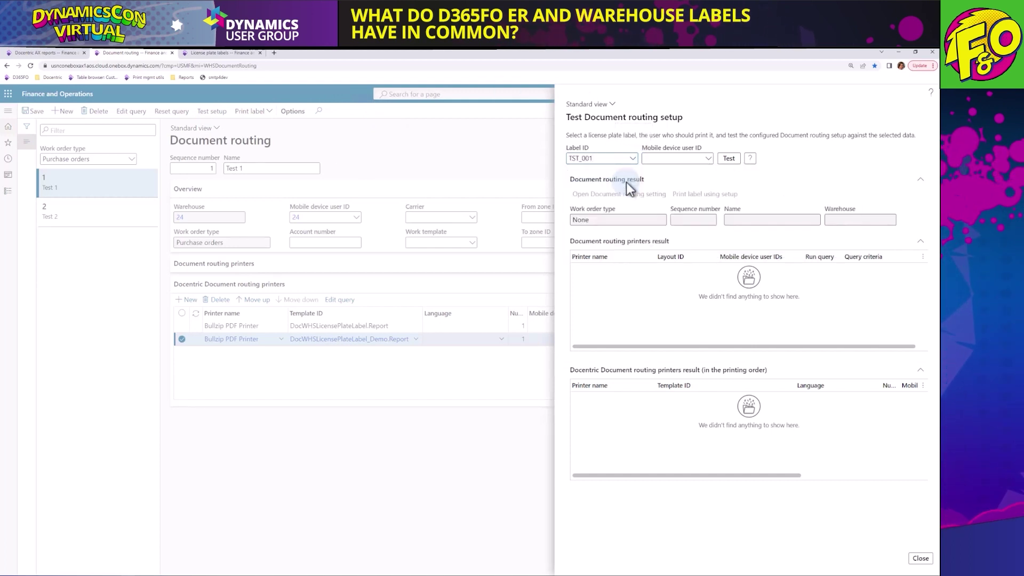
pyautogui.click(728, 158)
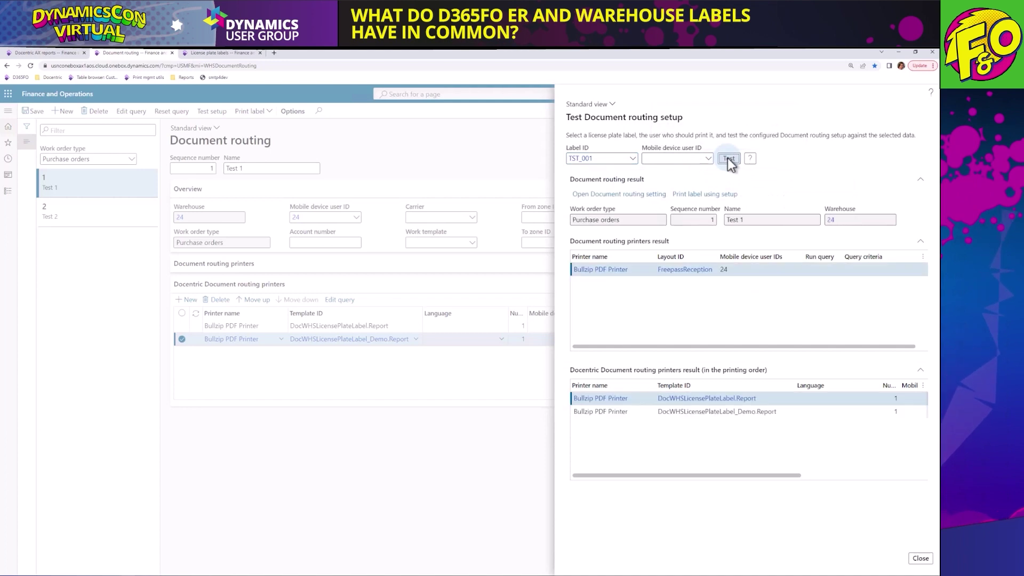
# - Set the mobile device user ID to 25 and rerun the Document routing test for label TST_001
pyautogui.click(709, 158)
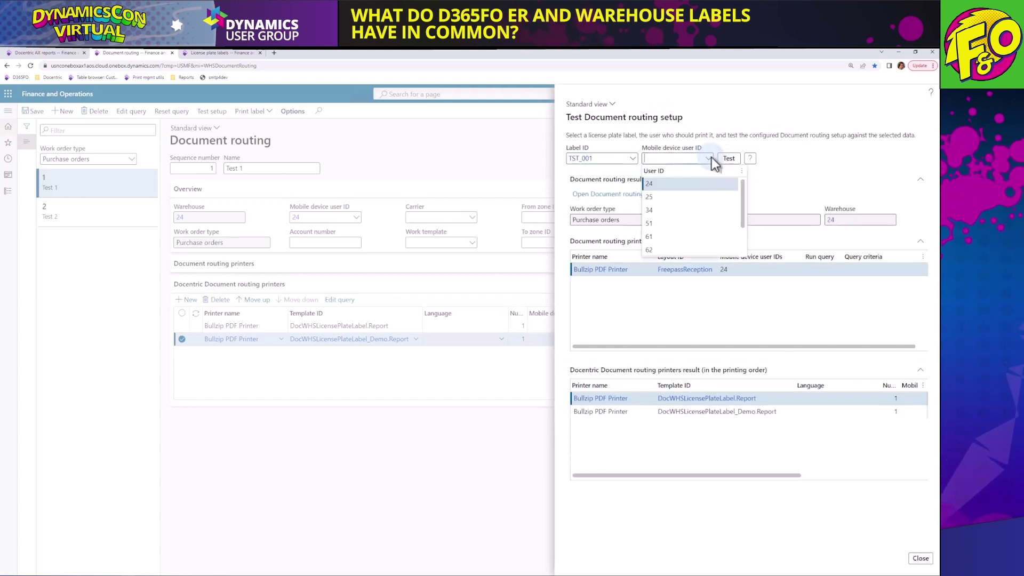
pyautogui.click(673, 196)
pyautogui.click(731, 157)
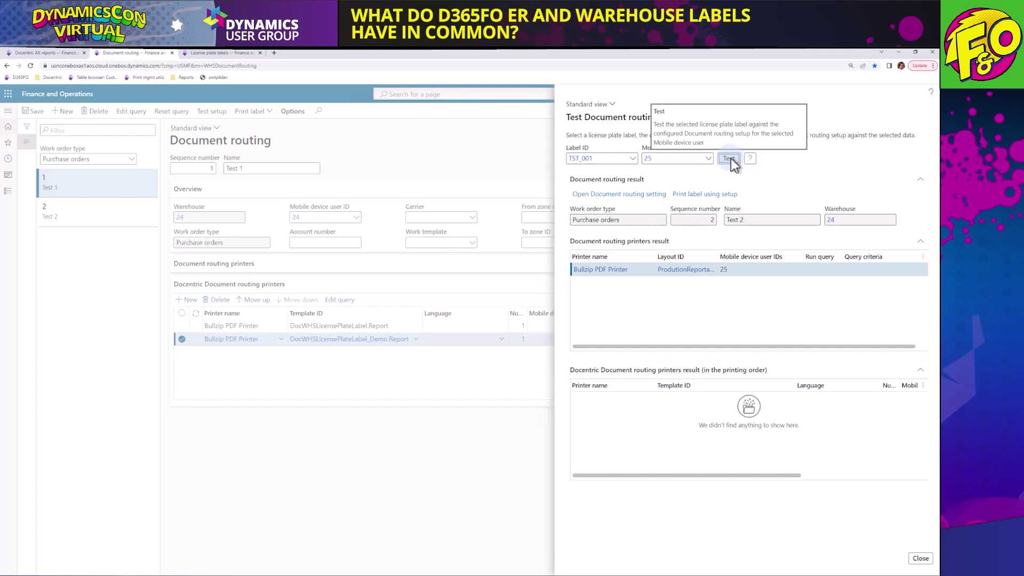
# - Return to the DocWHSLicensePlateLabel.Report page and select the ER-based template CBDDocWHSLicensePlateLabel.Report
pyautogui.click(49, 54)
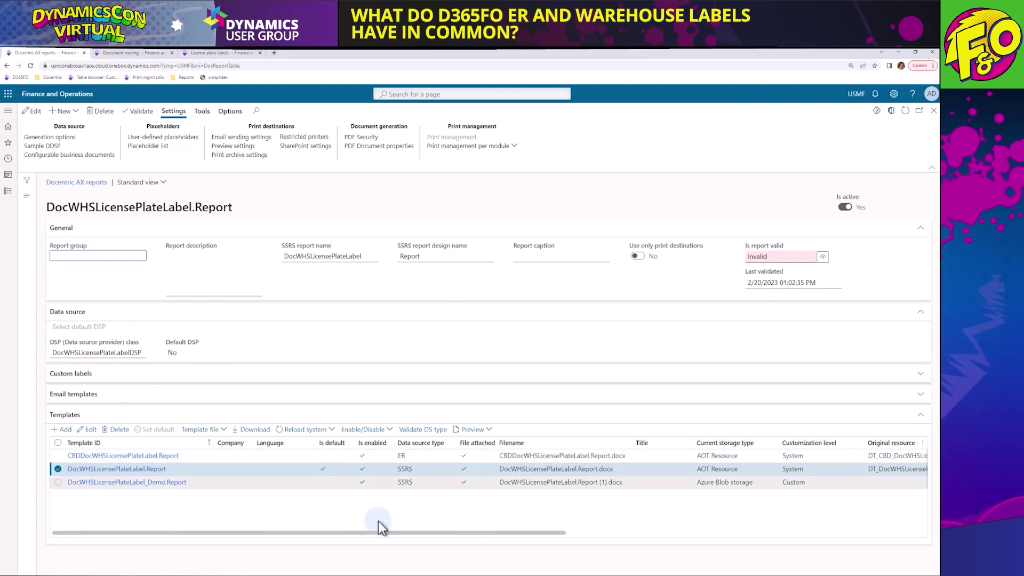
pyautogui.click(414, 454)
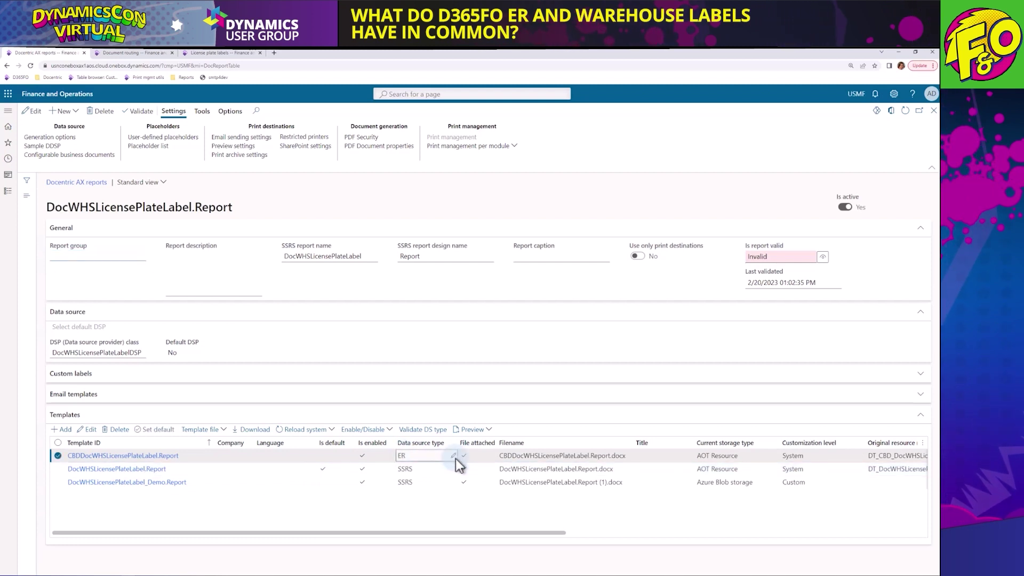